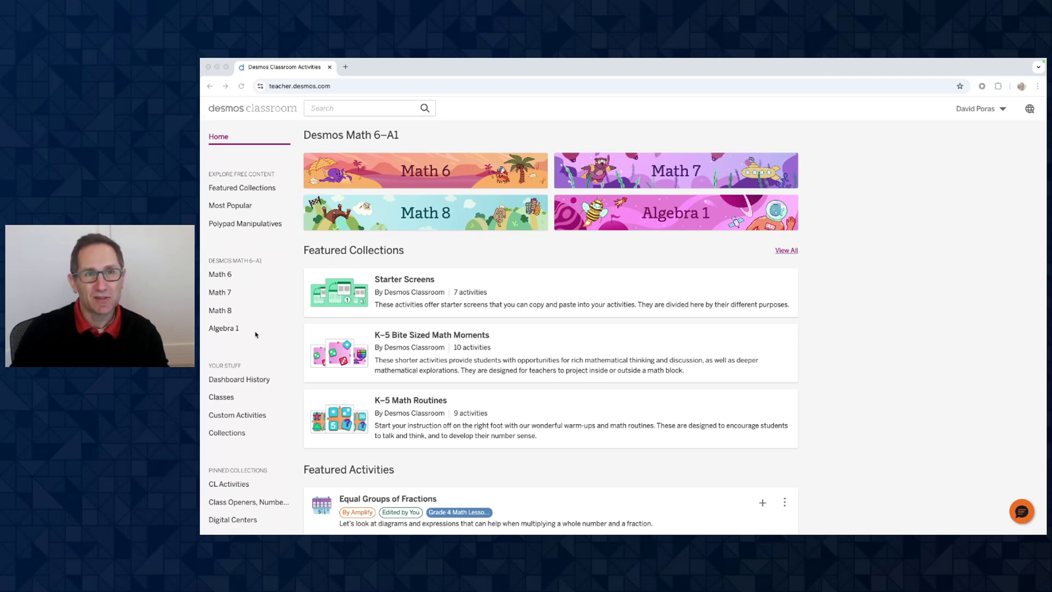
- Create a new custom activity named "Drag and Drop" with the default share settings and activity style
scroll(270, 338, "down", 2)
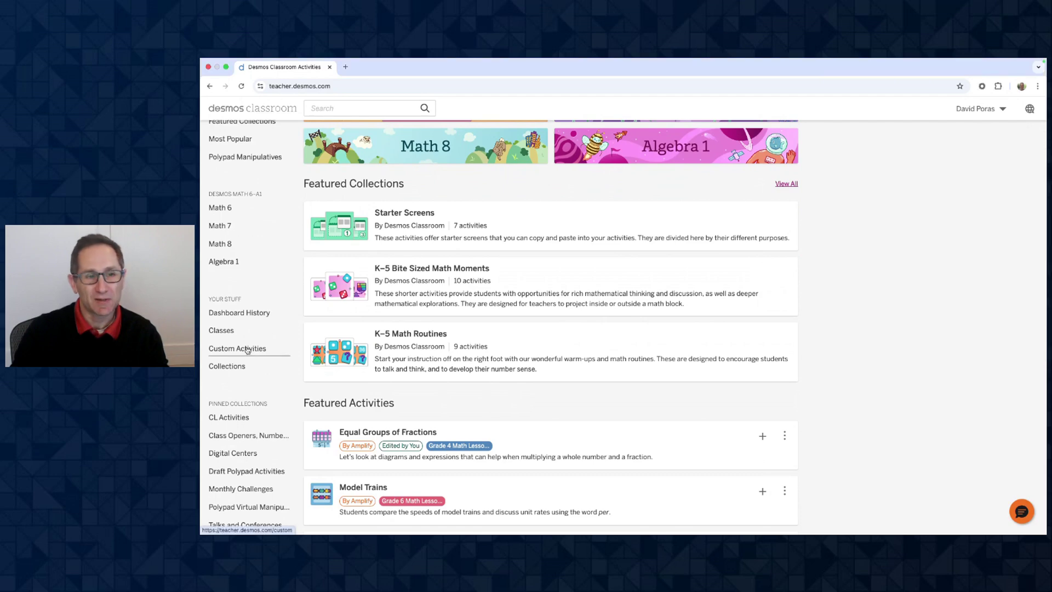
left_click(262, 350)
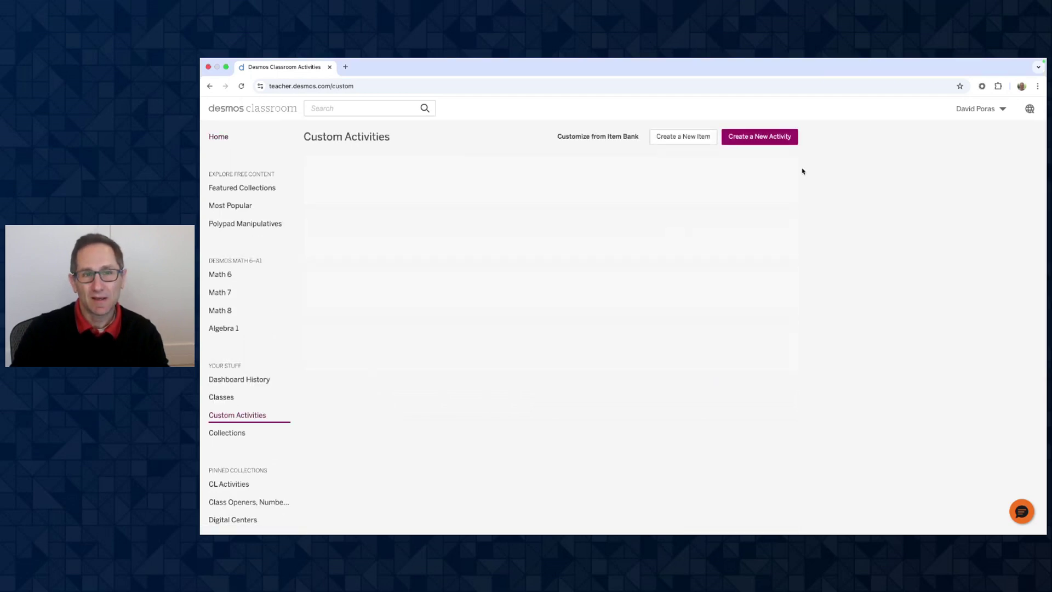
left_click(767, 137)
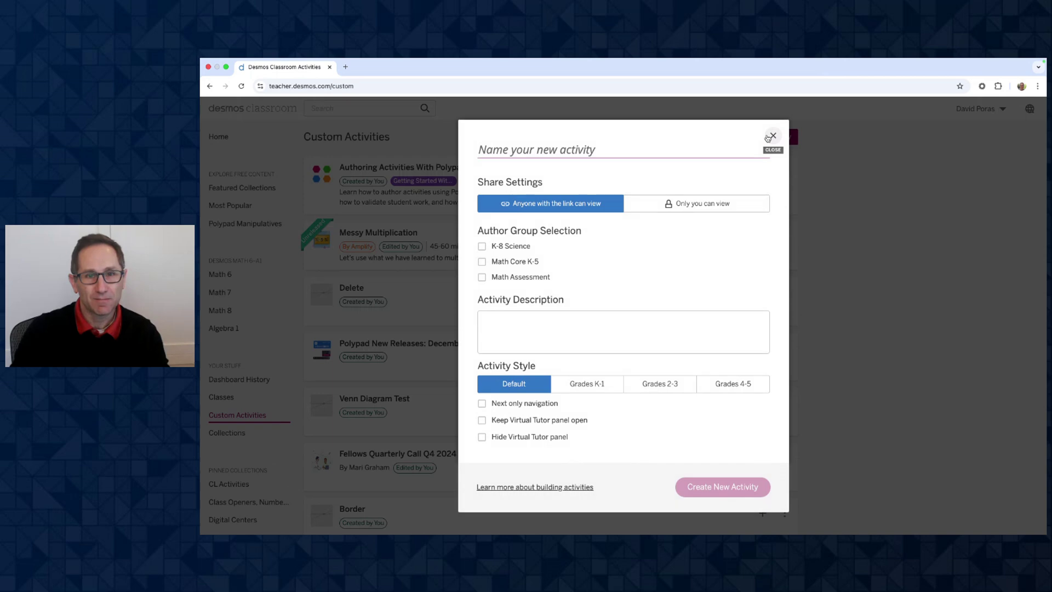
type("Dra")
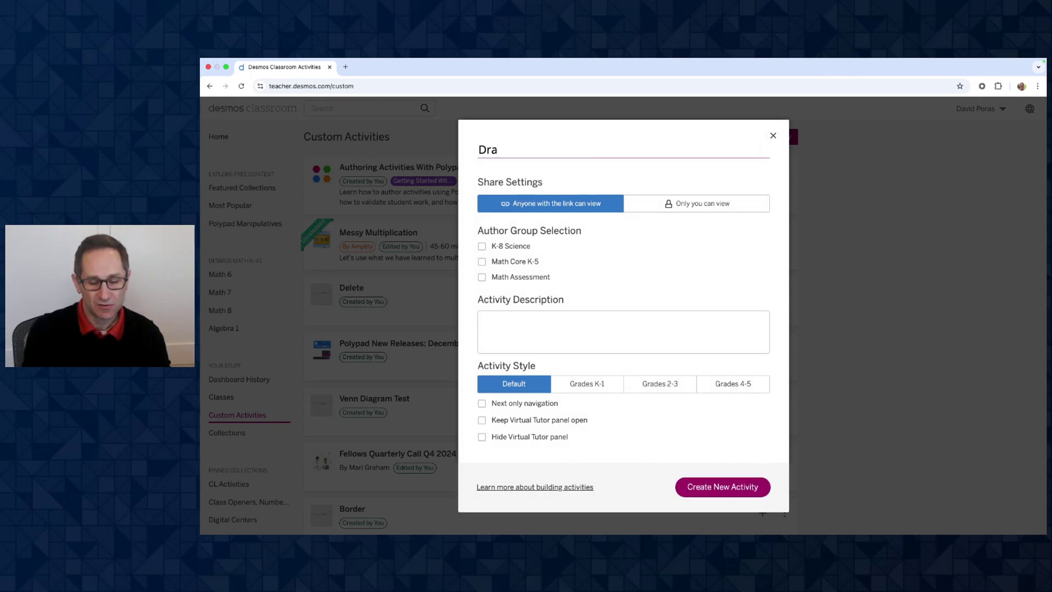
type("g and Drop")
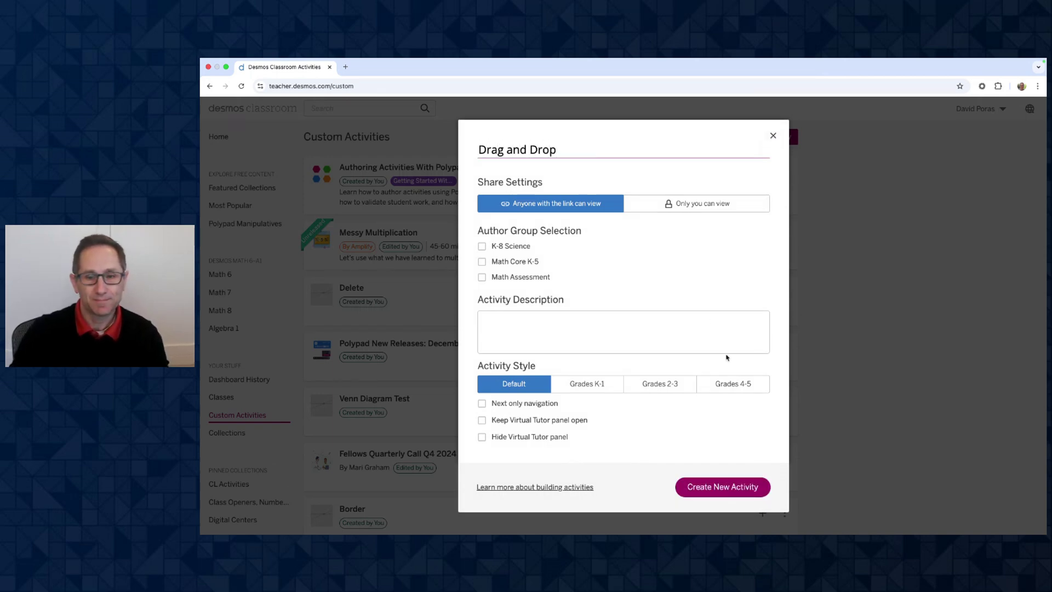
left_click(711, 486)
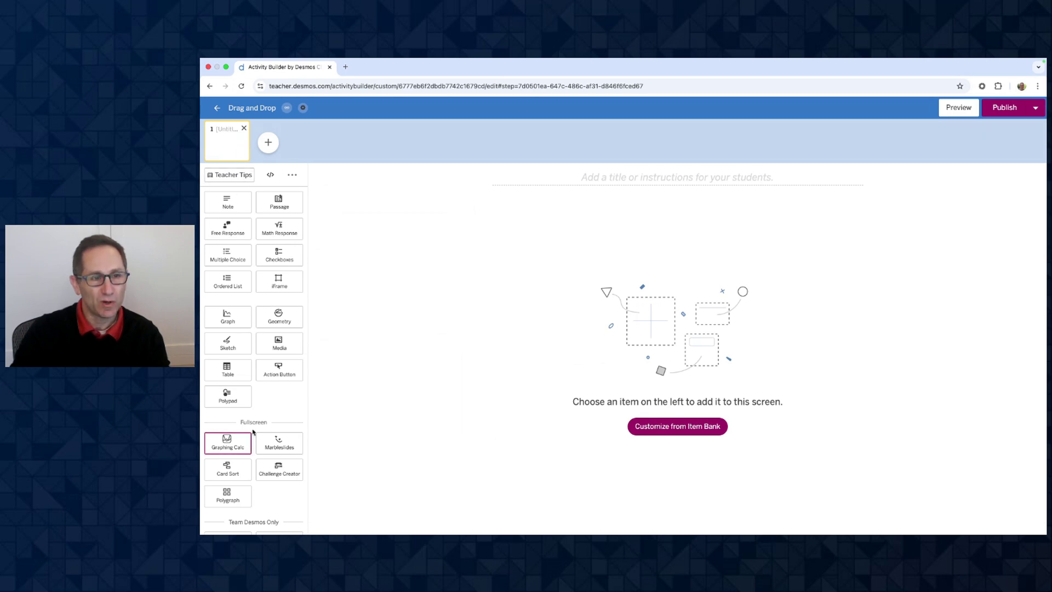
- Add a fullscreen Polypad component to the activity's first screen
left_click(237, 400)
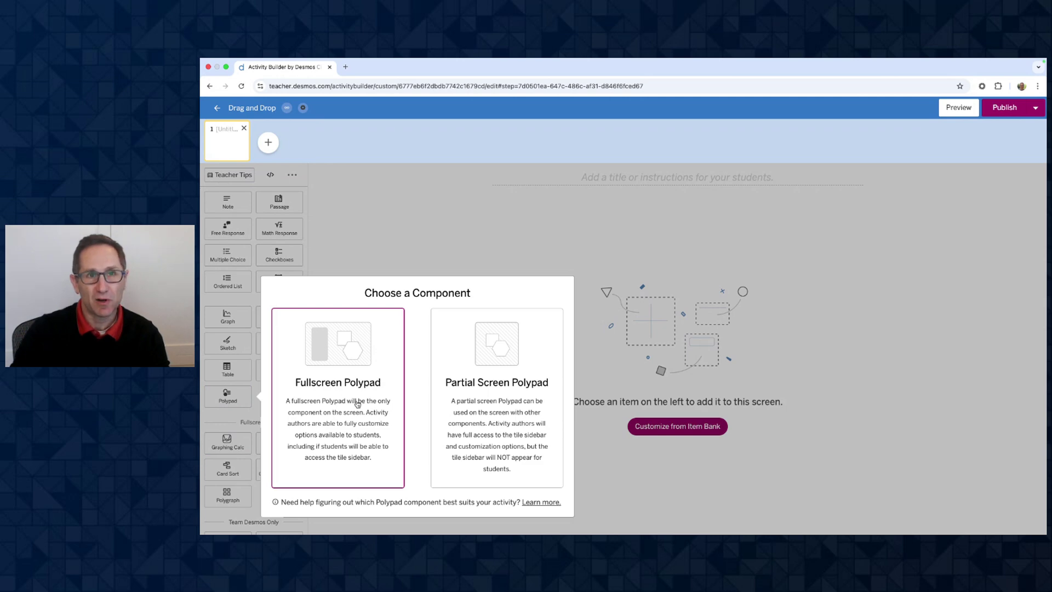
left_click(357, 404)
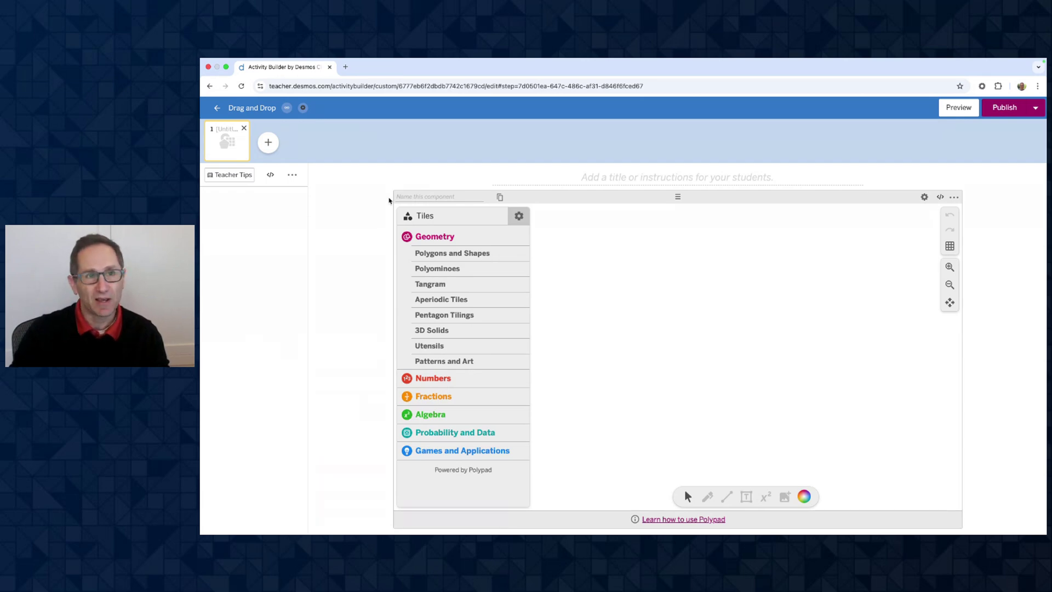
- Open the standalone Polypad site in a new browser tab, launch a canvas and show its tile library
left_click(346, 68)
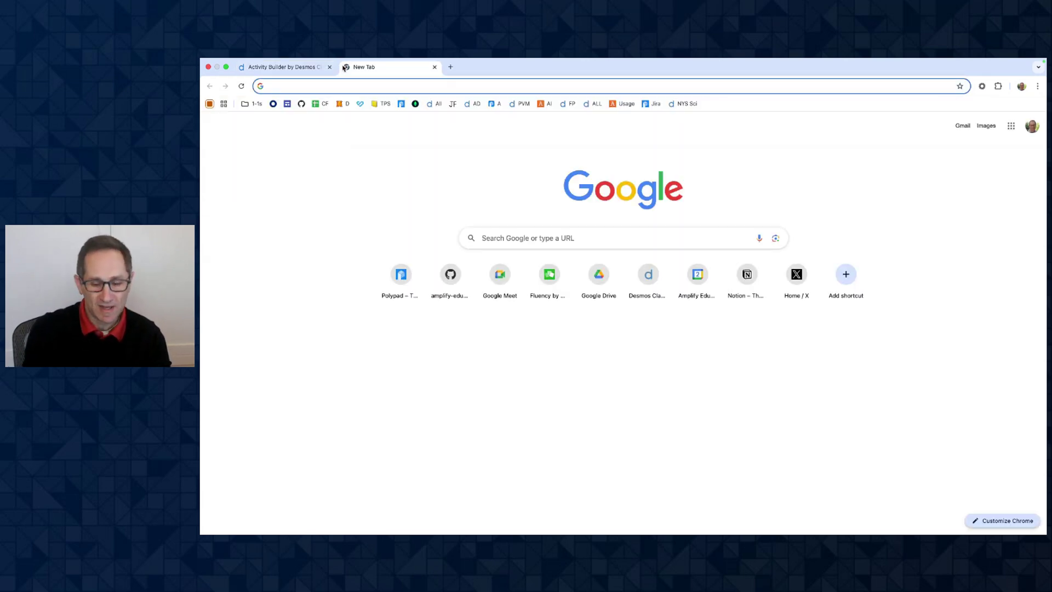
type("po")
key("Down")
key("Return")
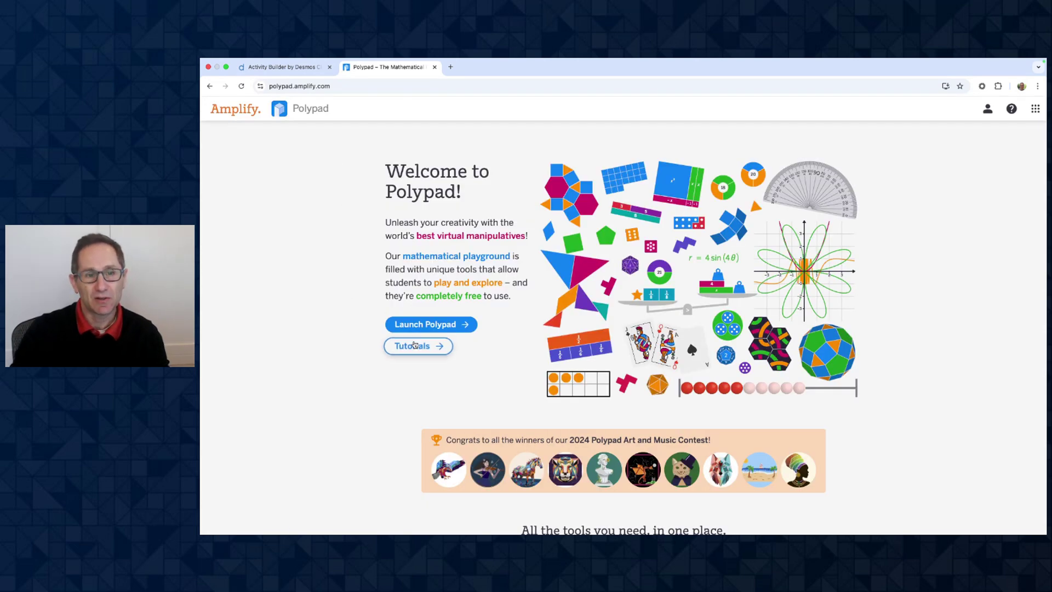
left_click(456, 324)
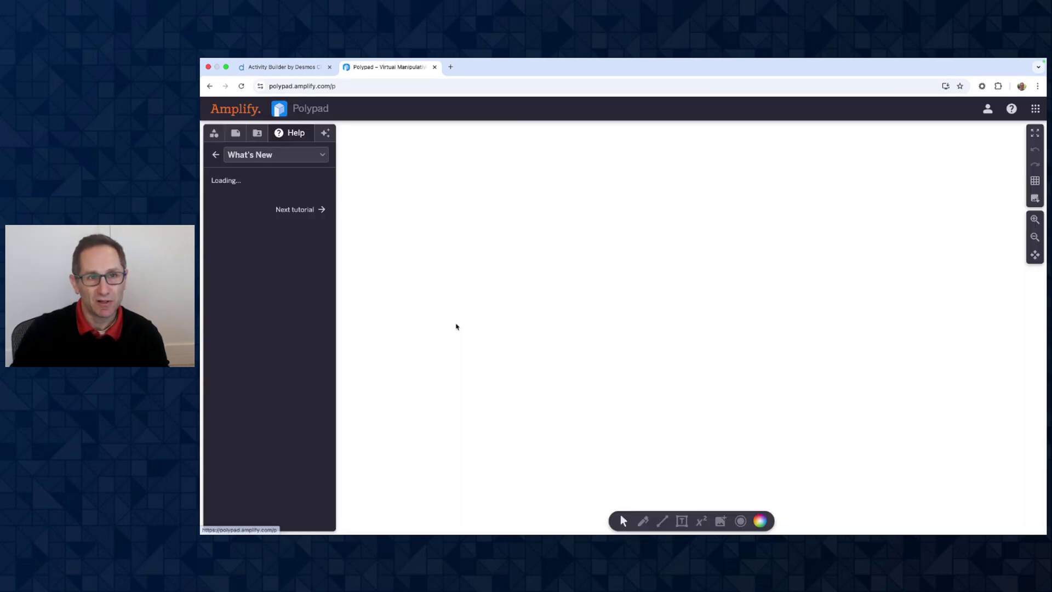
left_click(213, 135)
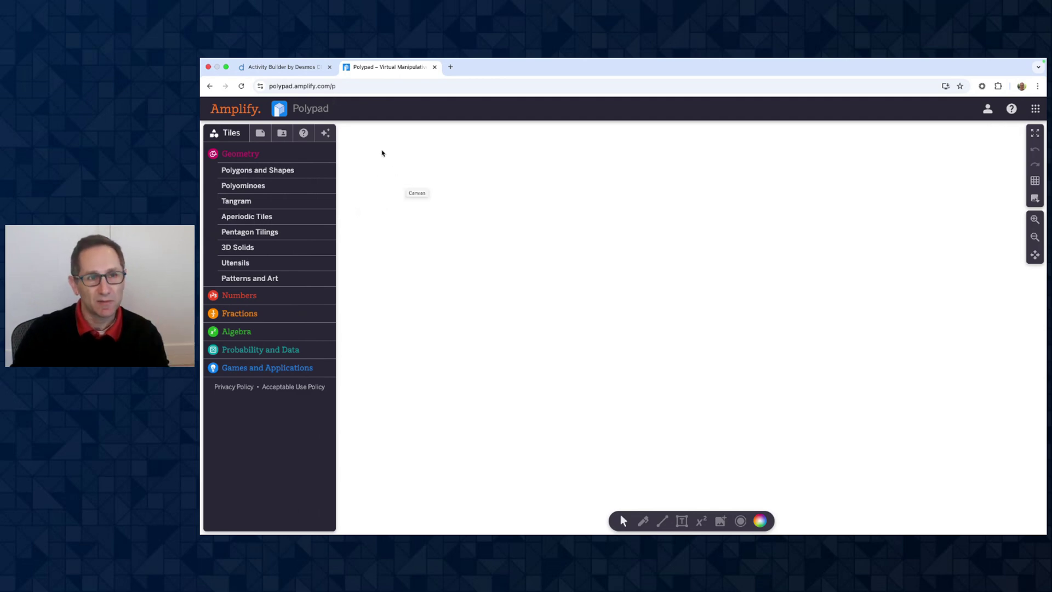
- Return to the Activity Builder and place a hexagon, triangle, pentagon and octagon on the upper part of the Polypad canvas
left_click(288, 70)
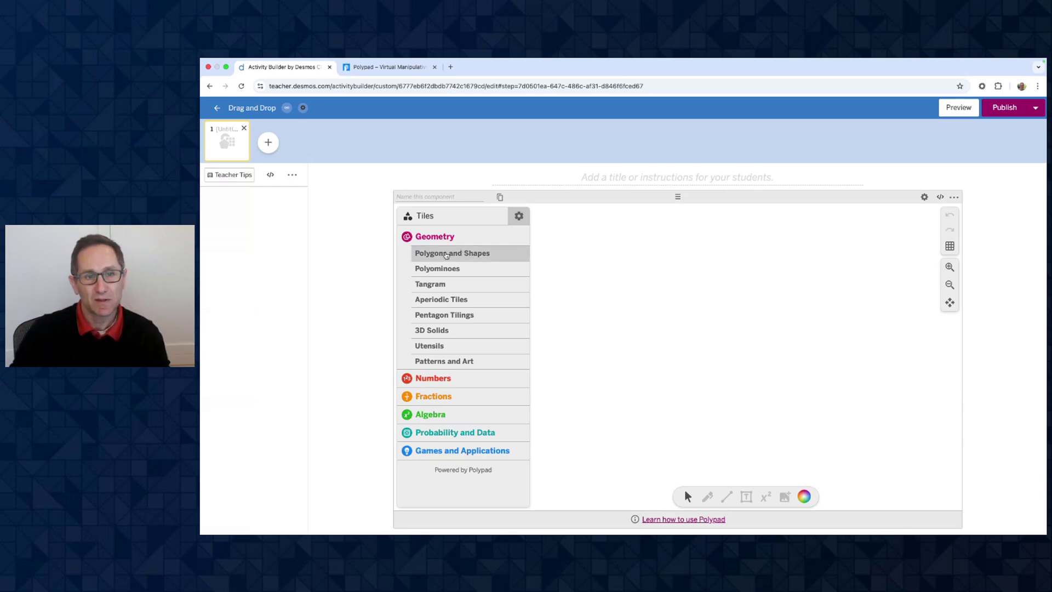
left_click(447, 254)
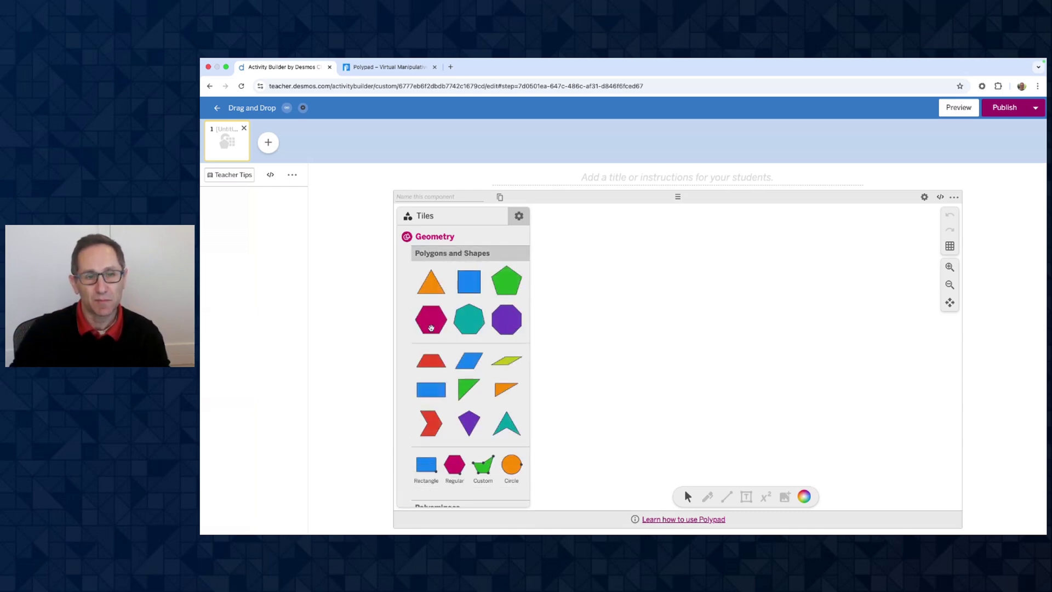
left_click_drag(431, 322, 705, 265)
left_click_drag(430, 282, 605, 264)
left_click_drag(703, 266, 749, 262)
left_click_drag(505, 281, 664, 262)
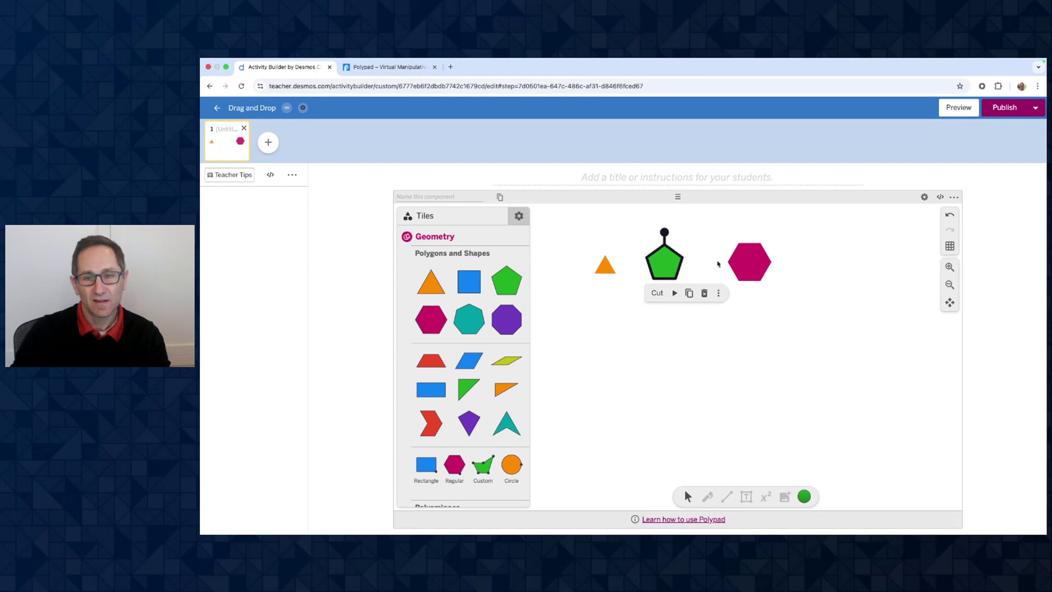
left_click_drag(750, 262, 774, 261)
left_click_drag(506, 323, 728, 269)
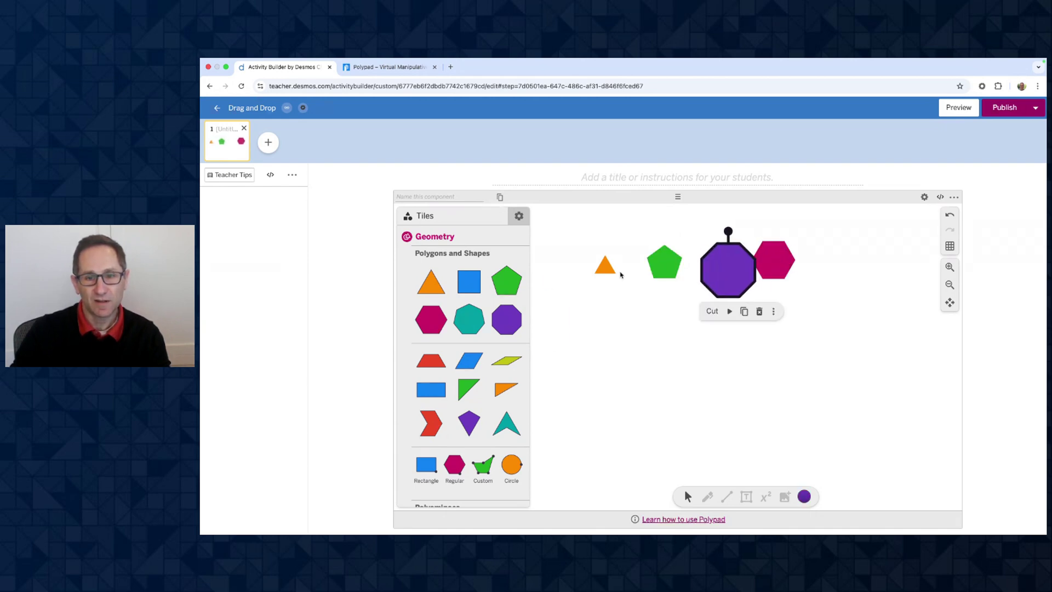
- Rearrange the shapes so pentagon, octagon and hexagon are spread out in a row, with the triangle below the octagon
left_click_drag(601, 267, 689, 315)
left_click_drag(659, 259, 613, 261)
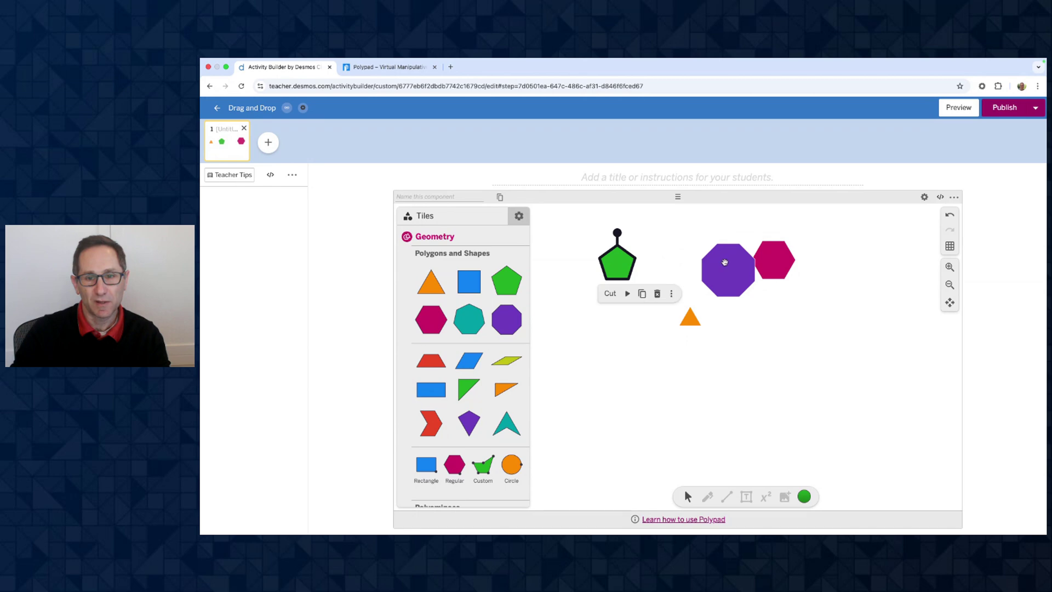
left_click_drag(725, 262, 683, 254)
left_click_drag(769, 259, 821, 260)
left_click_drag(619, 262, 599, 258)
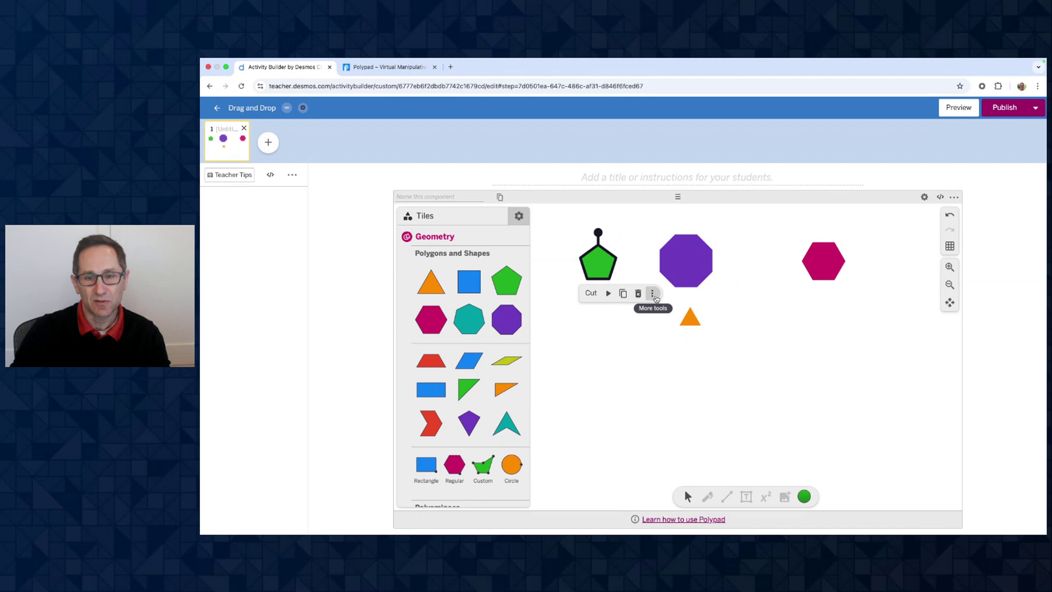
- Set the green pentagon's scale to 1.4
left_click(654, 302)
left_click(650, 331)
left_click(650, 331)
left_click(650, 331)
left_click(649, 332)
left_click(645, 334)
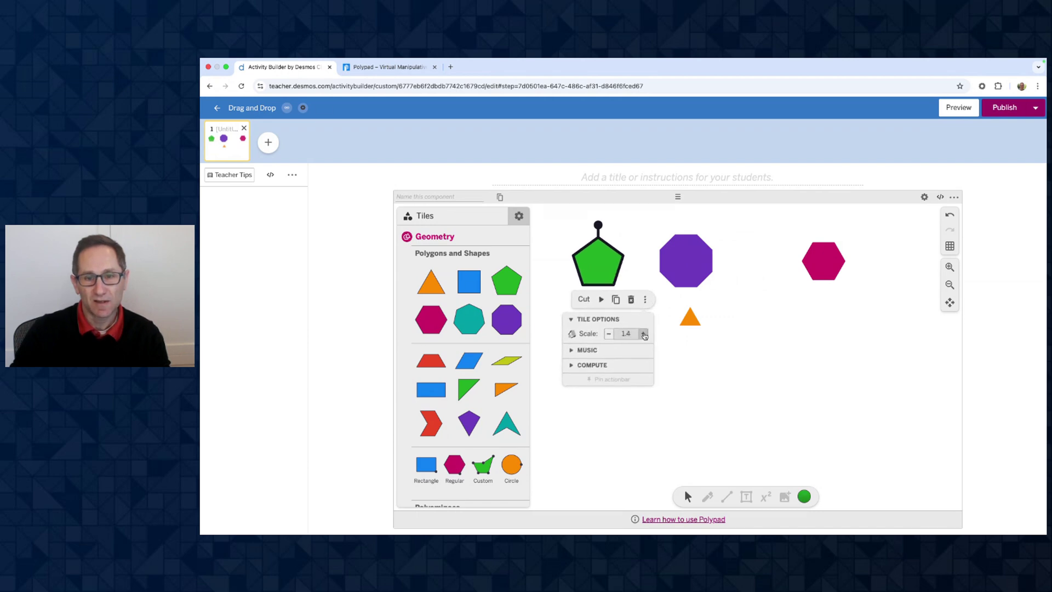
- Set the orange triangle's scale to 2.3 and move it into the row between the octagon and hexagon
left_click(689, 322)
left_click(751, 340)
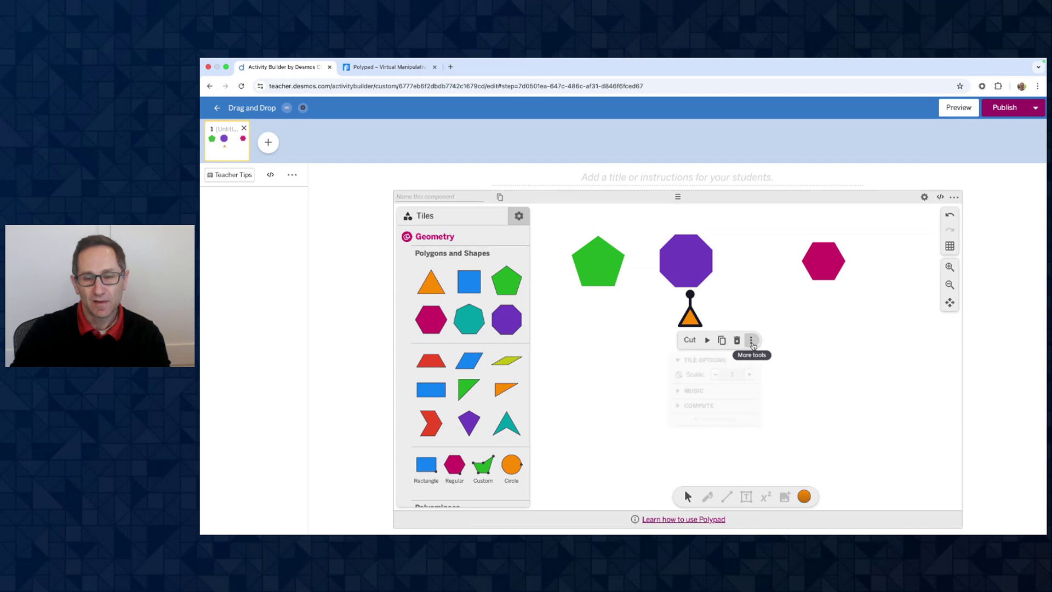
left_click(749, 374)
left_click(747, 375)
left_click(747, 375)
left_click(745, 377)
left_click(745, 378)
left_click(746, 379)
left_click(744, 381)
left_click(743, 382)
left_click(742, 383)
left_click(741, 384)
left_click(740, 385)
left_click(739, 385)
left_click(738, 384)
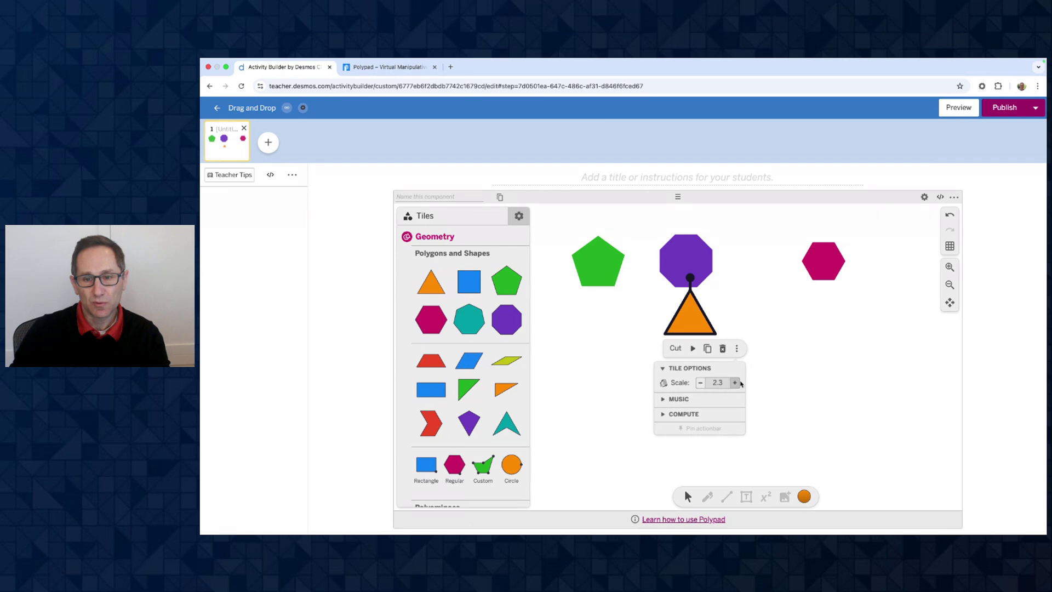
left_click(765, 338)
left_click_drag(689, 323, 760, 272)
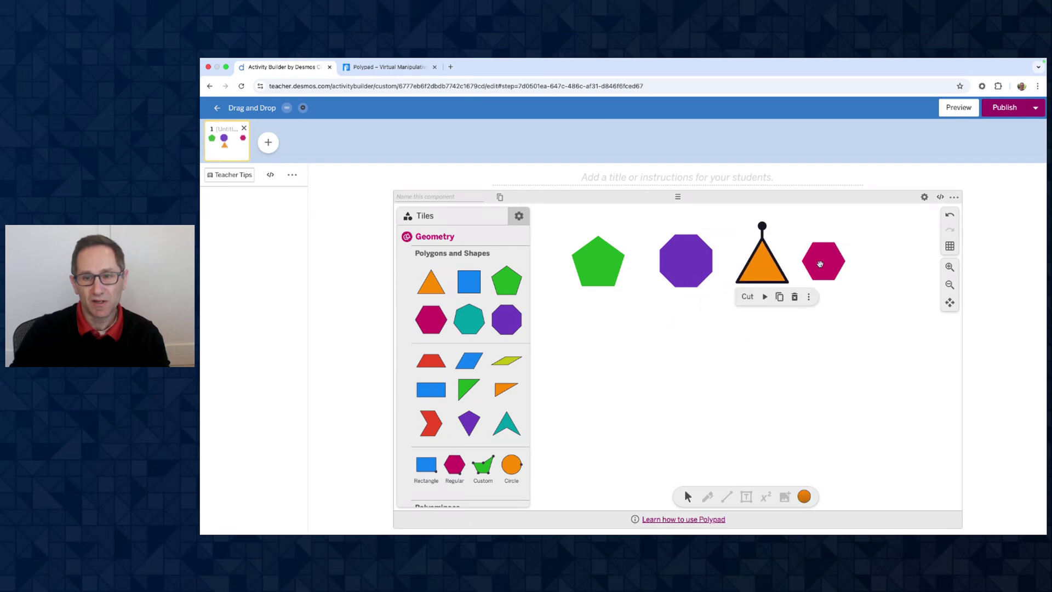
- Enlarge the hexagon by two scale increments and adjust the spacing of the hexagon and triangle in the row
left_click(830, 262)
left_click(873, 295)
left_click(871, 331)
left_click(871, 331)
left_click(891, 299)
left_click_drag(829, 261, 847, 264)
left_click_drag(758, 270, 767, 274)
left_click(798, 375)
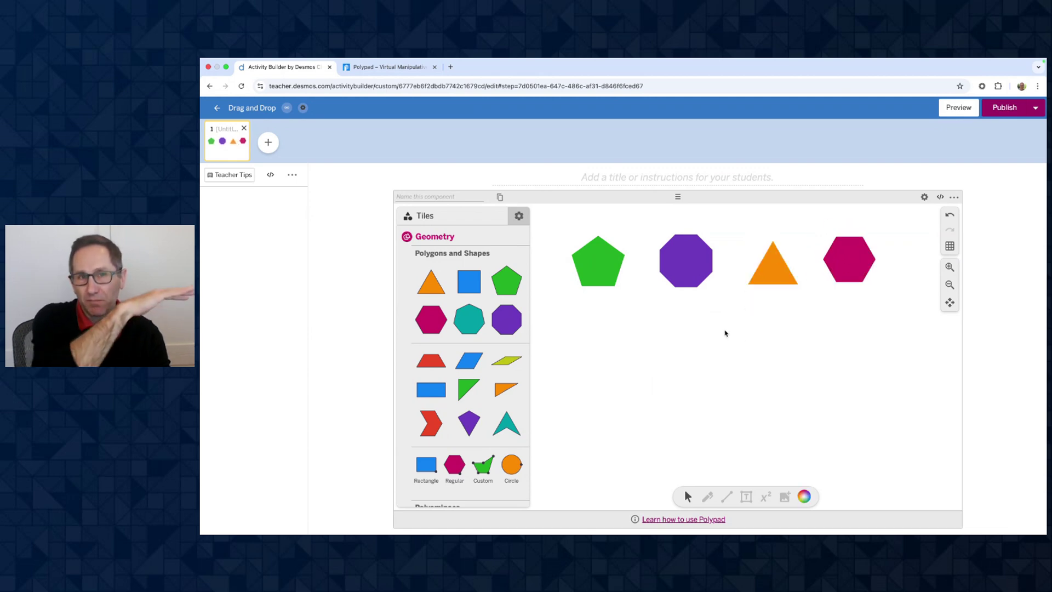
- Turn on the square grid background and realign the four shapes in an evenly spaced row
left_click(952, 250)
left_click(898, 256)
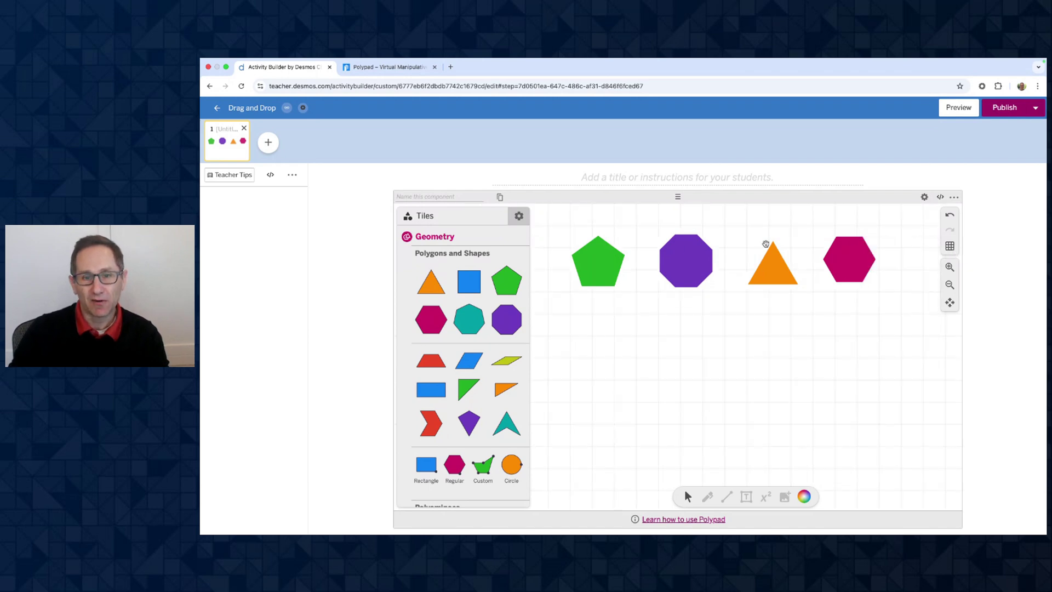
left_click_drag(603, 272, 591, 277)
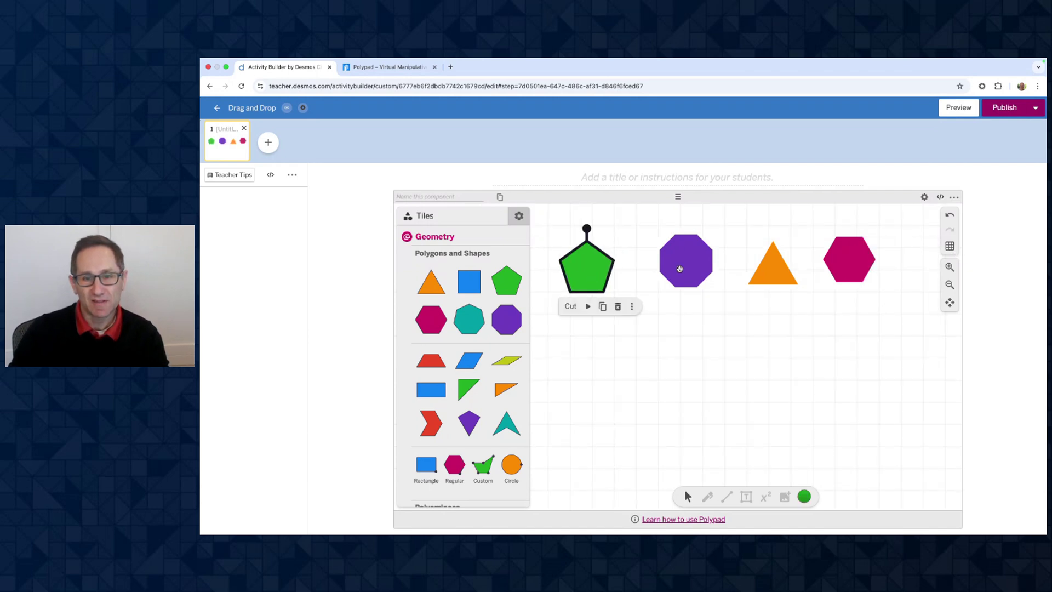
left_click_drag(678, 270, 659, 273)
left_click_drag(778, 270, 755, 278)
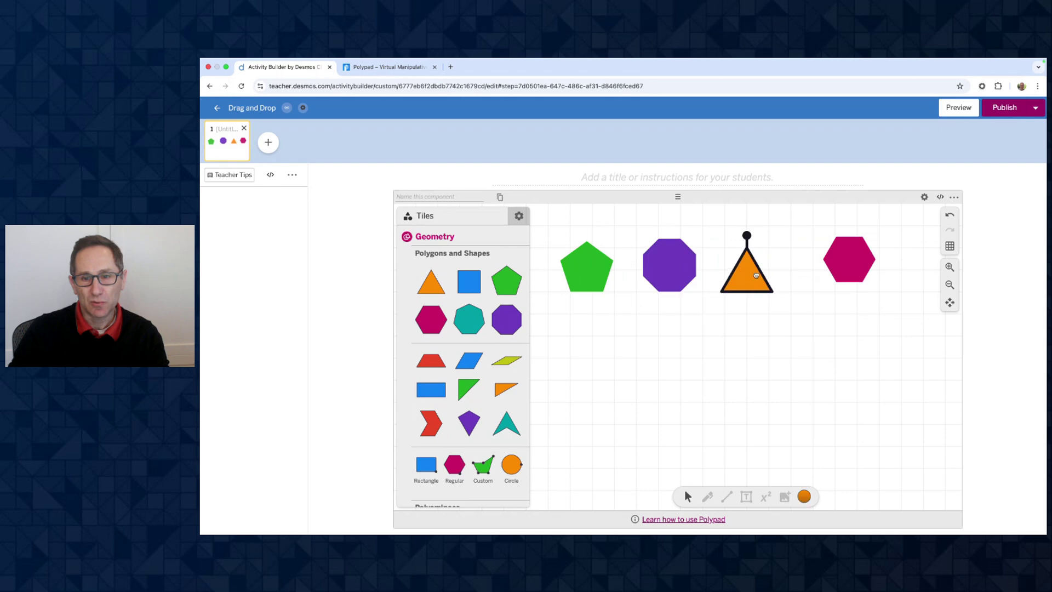
left_click_drag(874, 264, 846, 271)
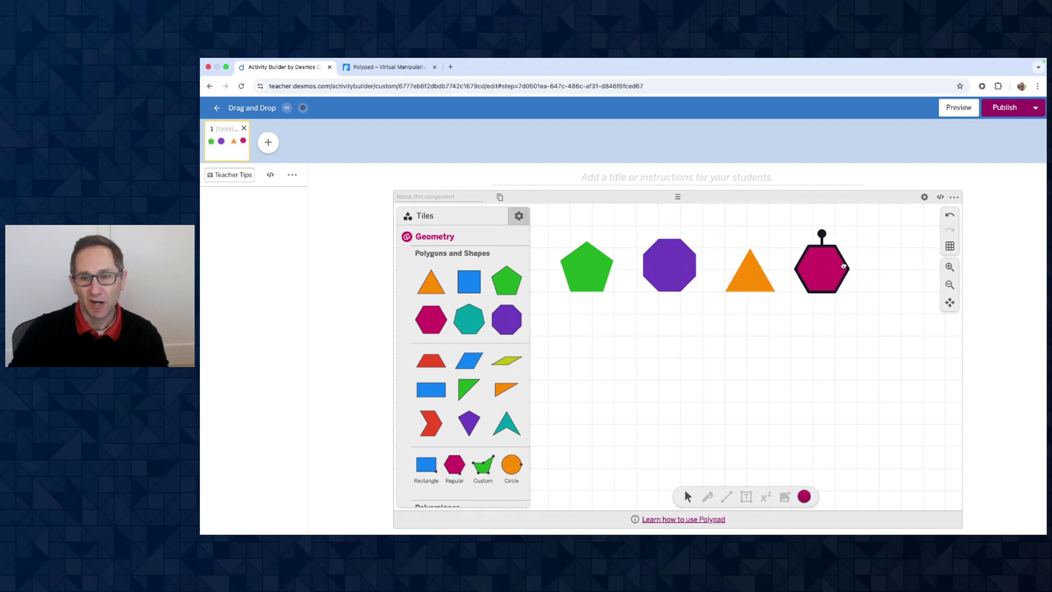
left_click(820, 389)
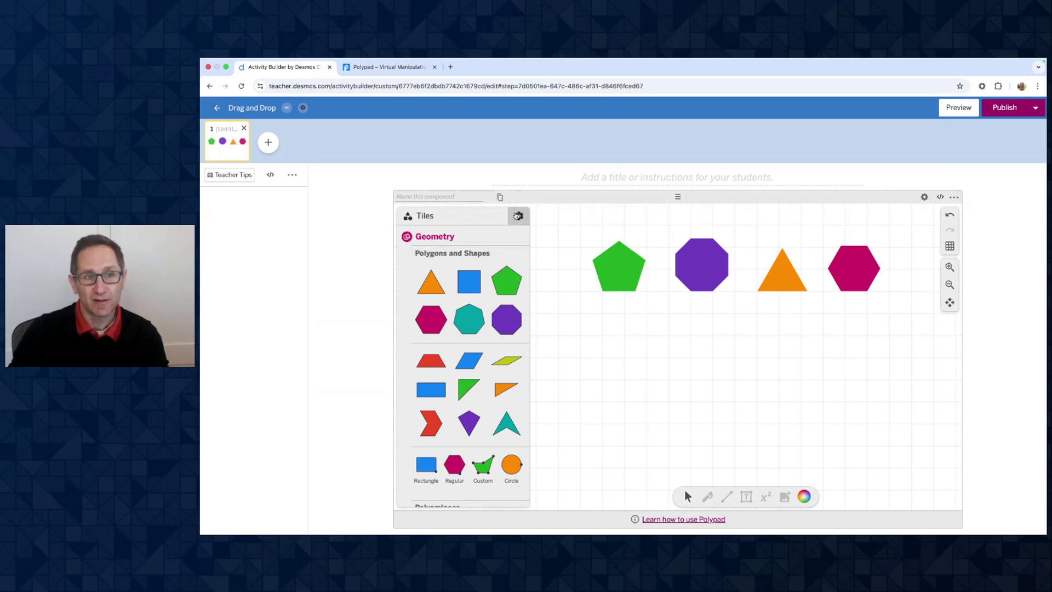
- Compare the authoring mode option in the Polypad component's settings with the one in the standalone Polypad's file settings
left_click(517, 217)
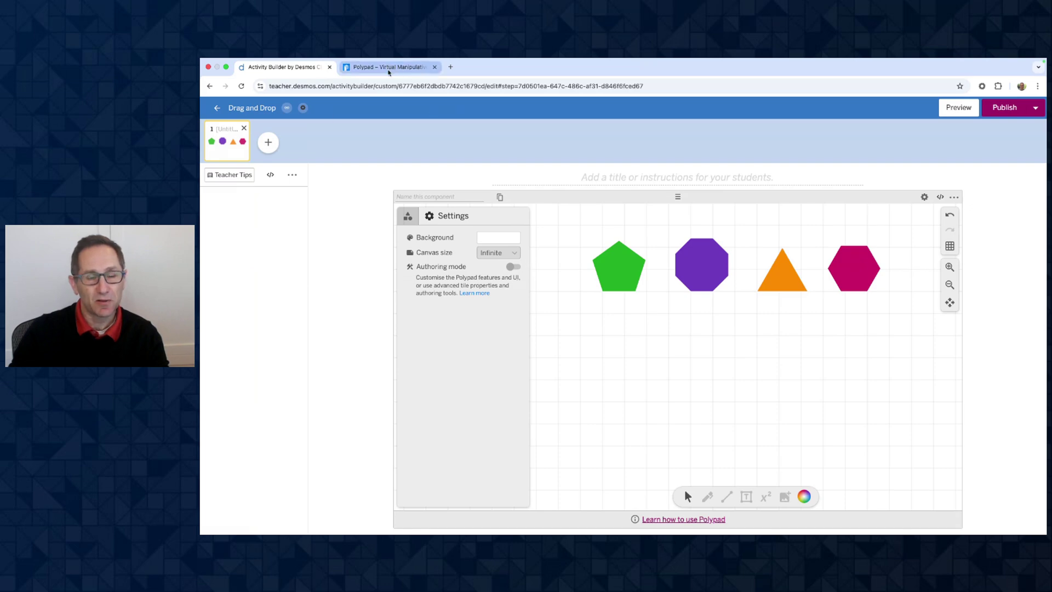
left_click(389, 66)
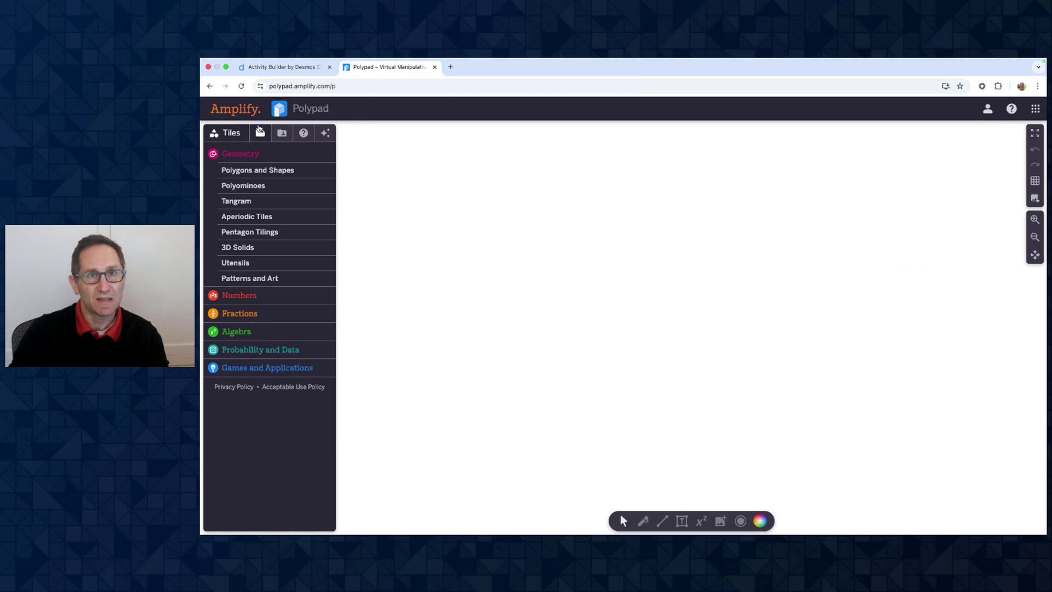
left_click(261, 134)
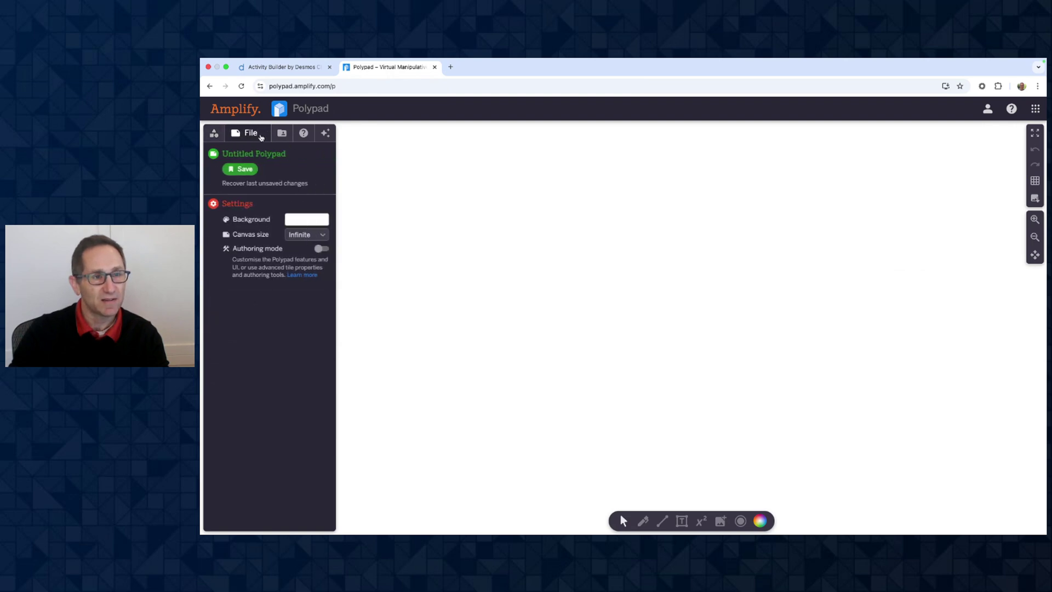
left_click(321, 249)
left_click(321, 236)
left_click(277, 67)
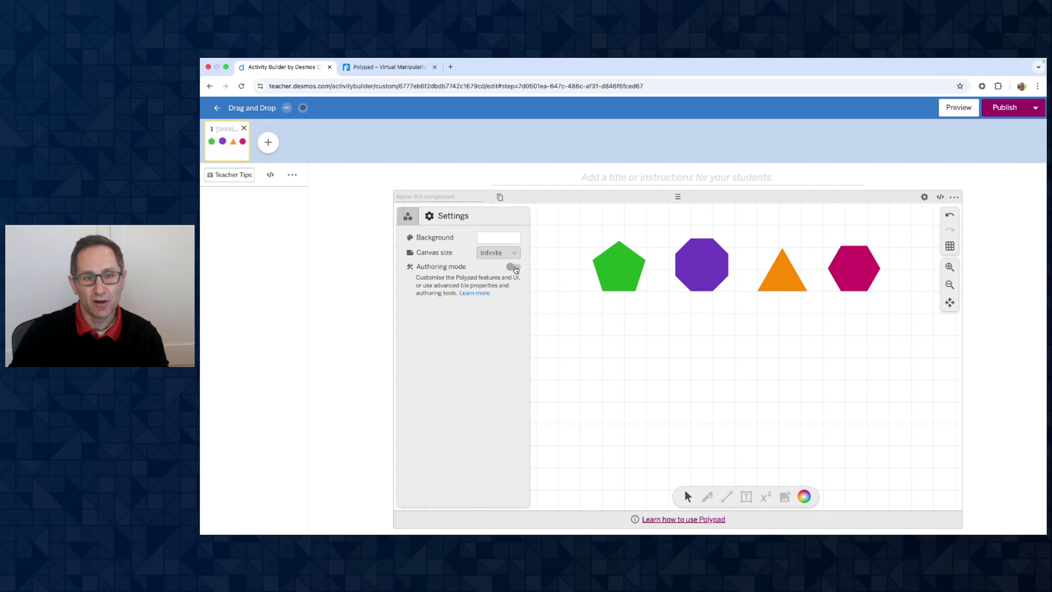
- Enable authoring mode for the Polypad component and show the tile categories that can be made available
left_click(514, 267)
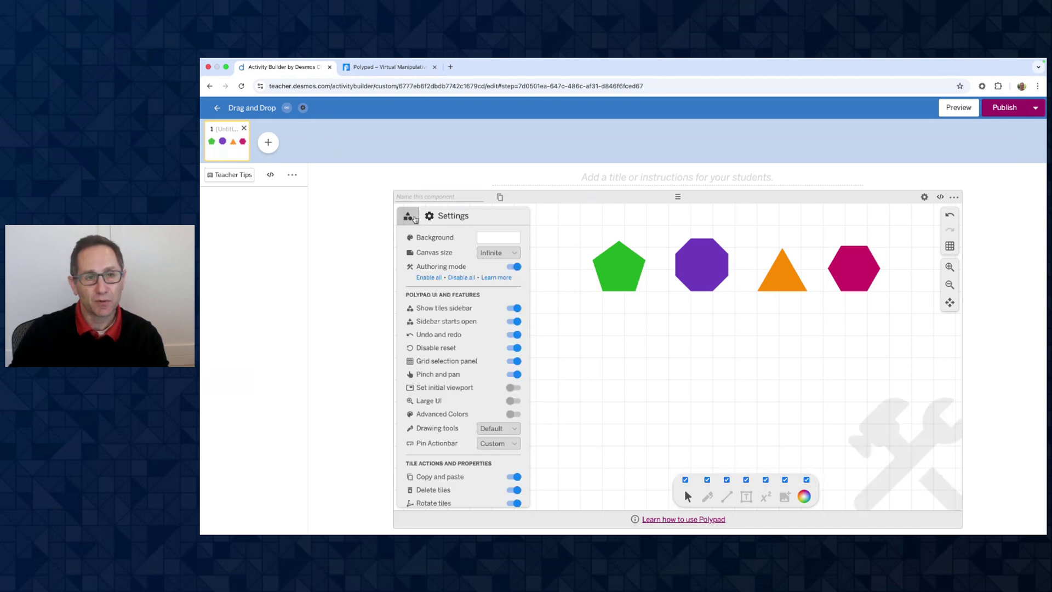
left_click(407, 217)
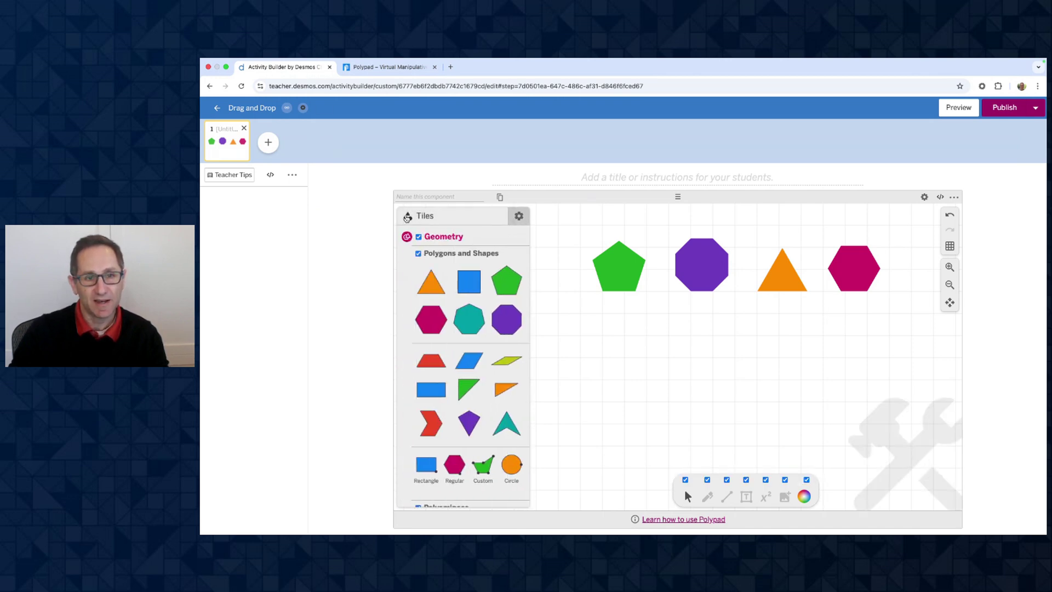
scroll(445, 310, "down", 3)
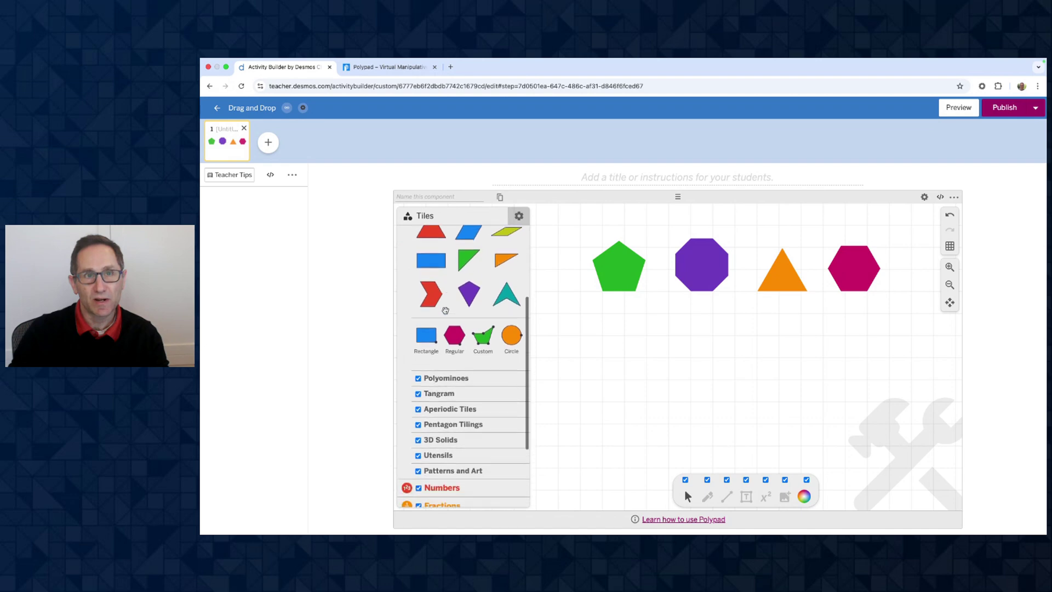
- Compare the available tile categories with authoring mode off and on, leaving authoring mode enabled
scroll(445, 310, "down", 1)
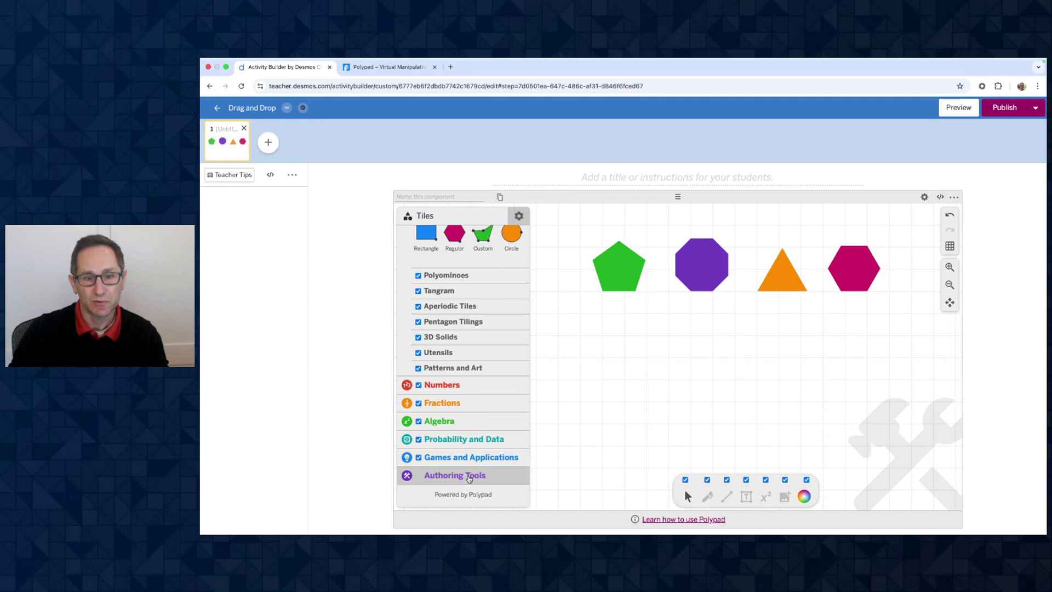
left_click(518, 216)
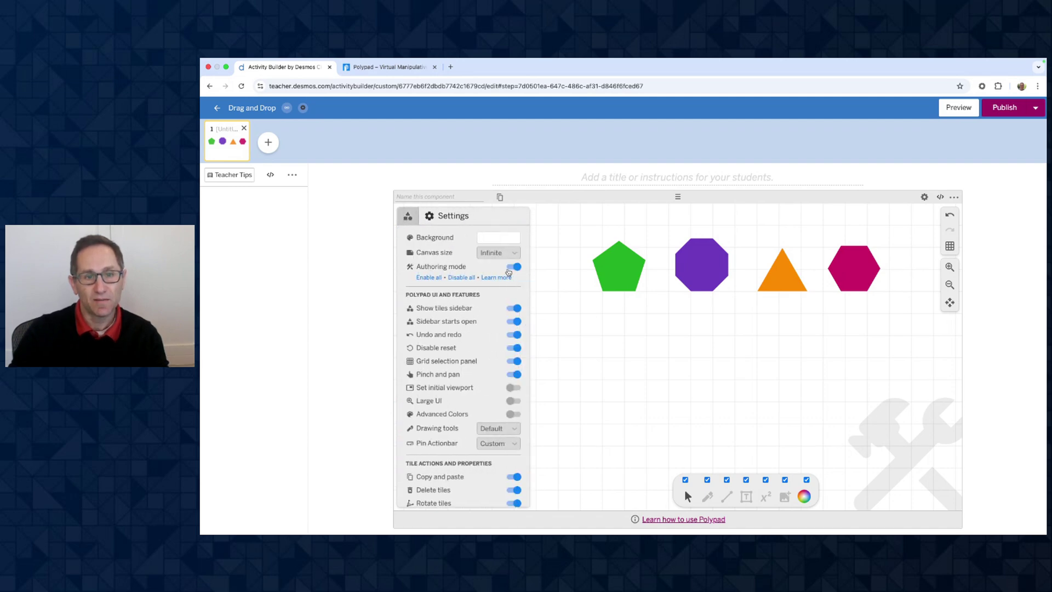
left_click(512, 268)
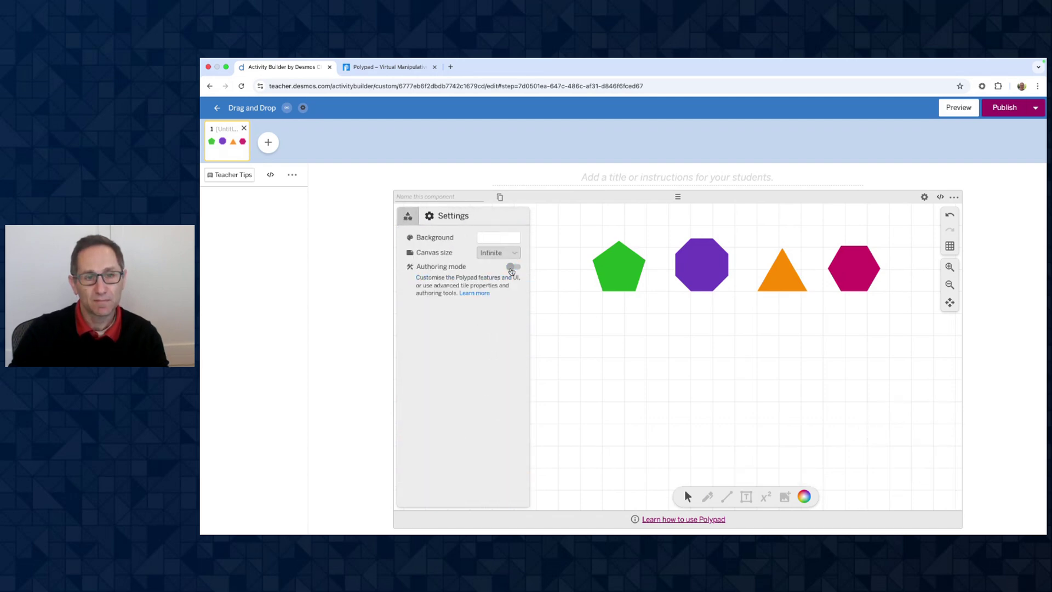
left_click(407, 217)
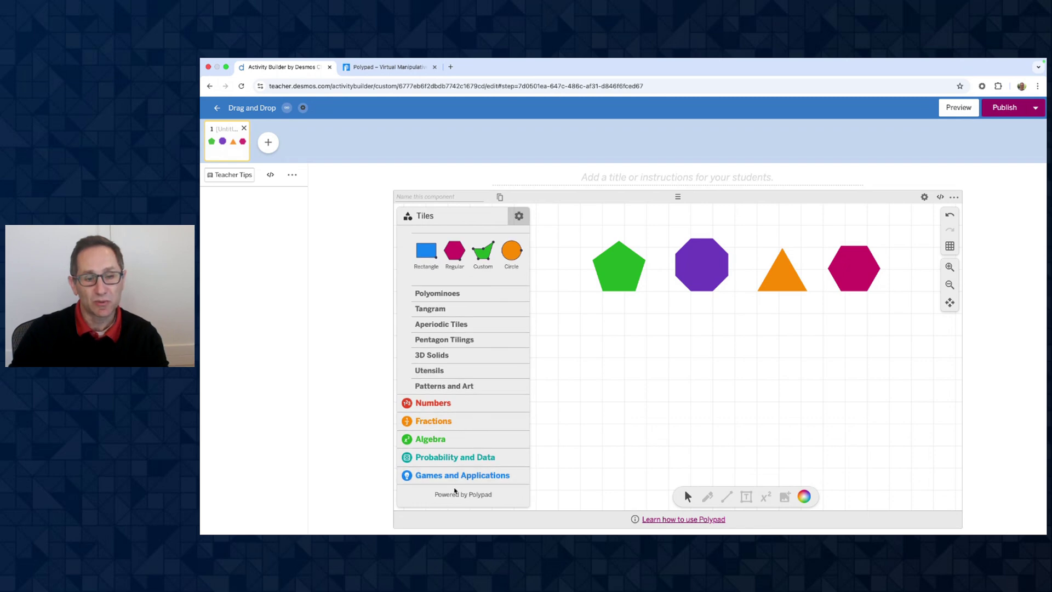
left_click(519, 217)
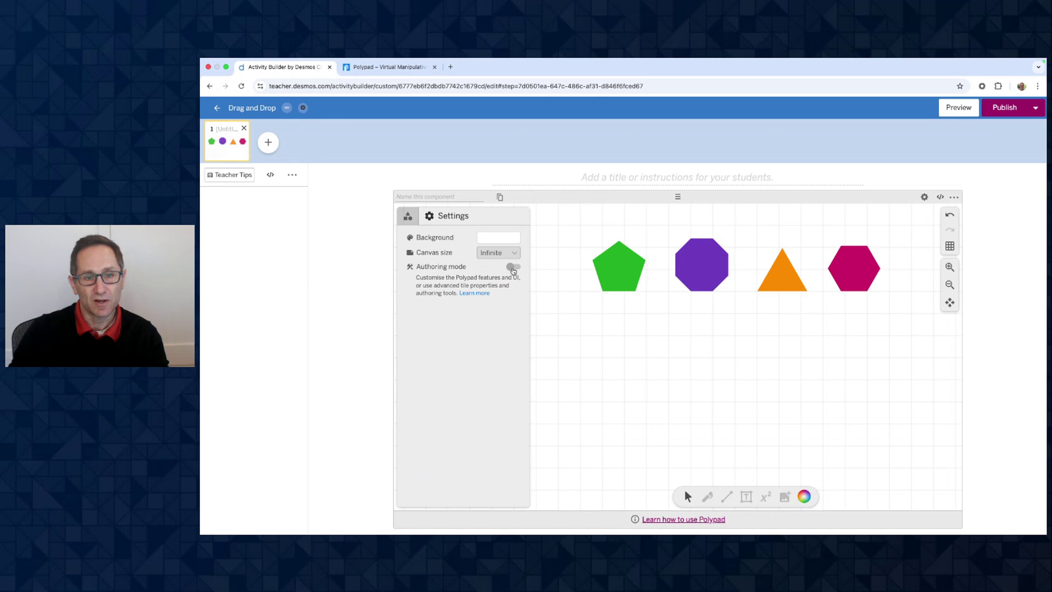
left_click(513, 268)
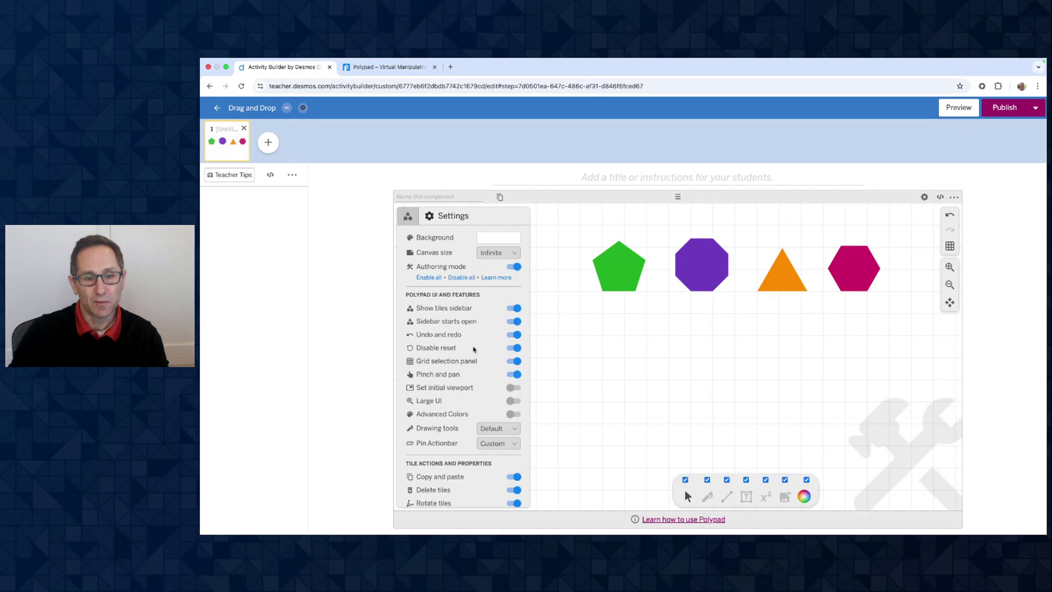
- Place a Drop Zone from the Authoring Tools beneath the green pentagon and shrink its height to form a flat rectangle
left_click(408, 217)
left_click(444, 492)
left_click_drag(465, 441, 615, 351)
left_click(690, 362)
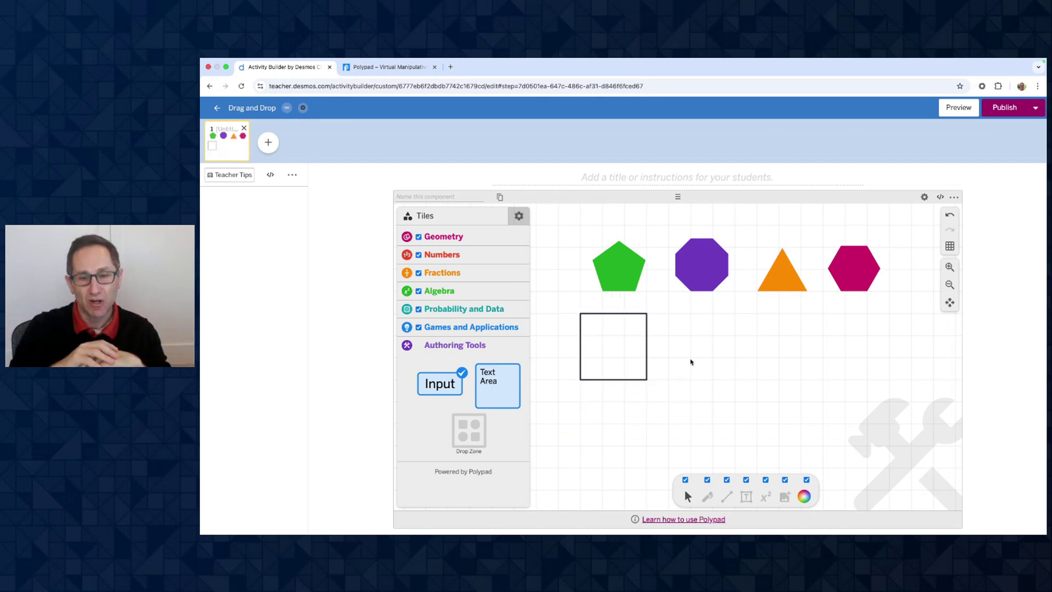
left_click(604, 370)
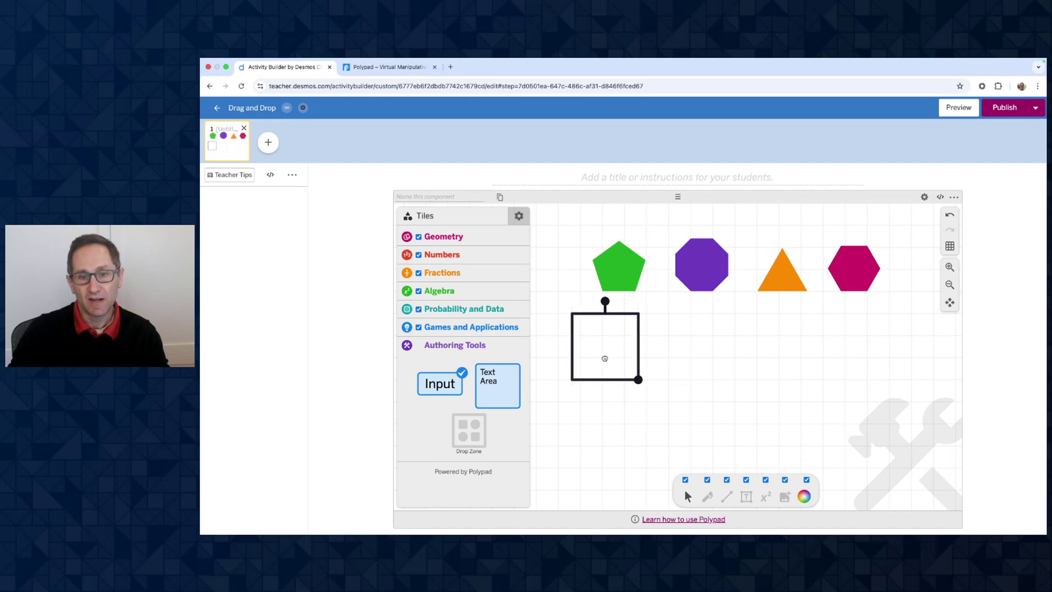
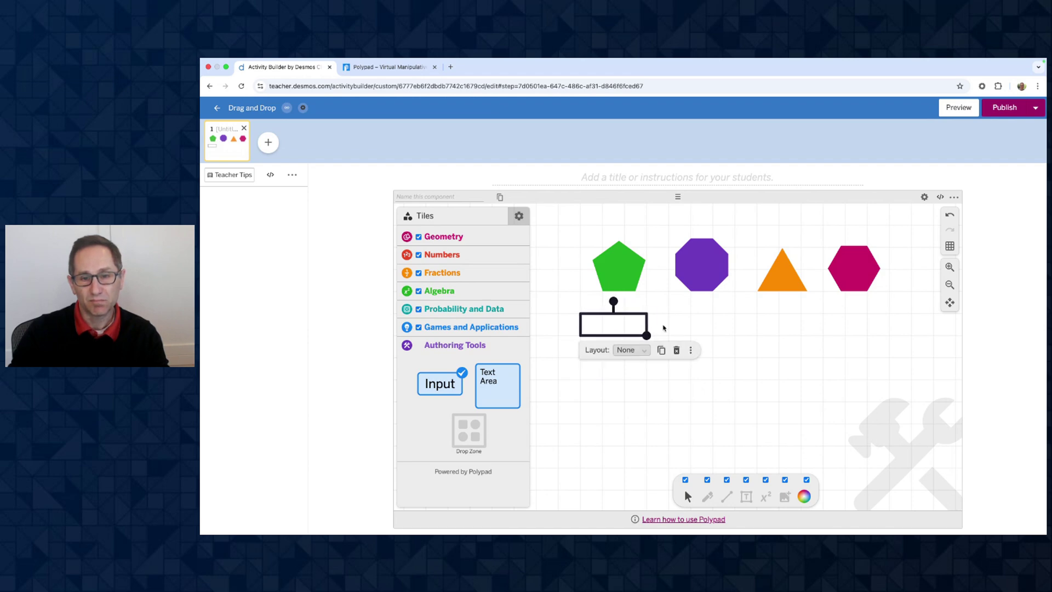
left_click_drag(617, 279, 616, 279)
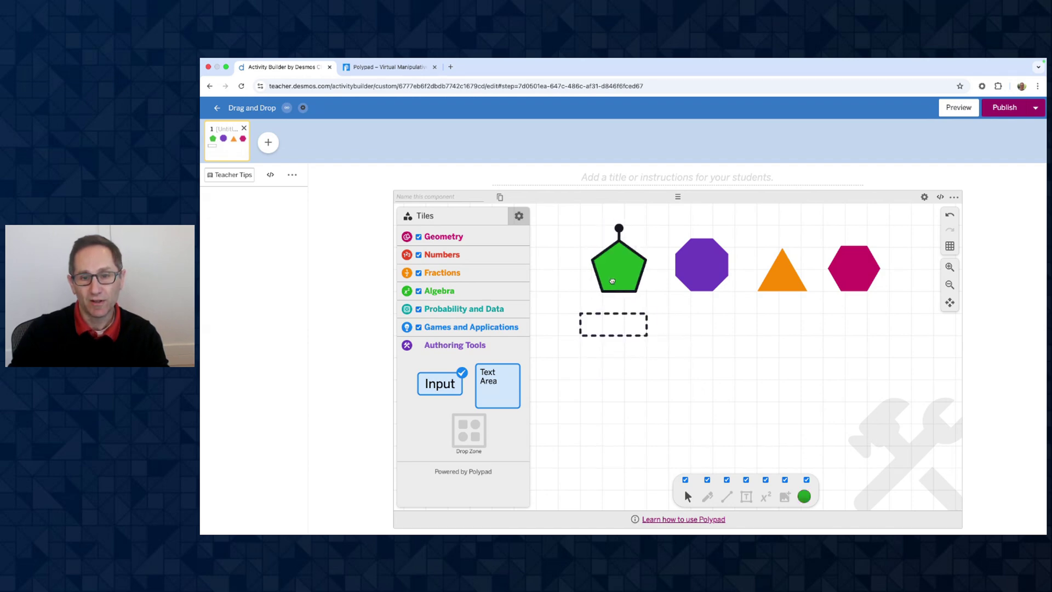
- Duplicate the drop zone three times and space the copies evenly in a row beneath the octagon, triangle and hexagon
left_click(620, 326)
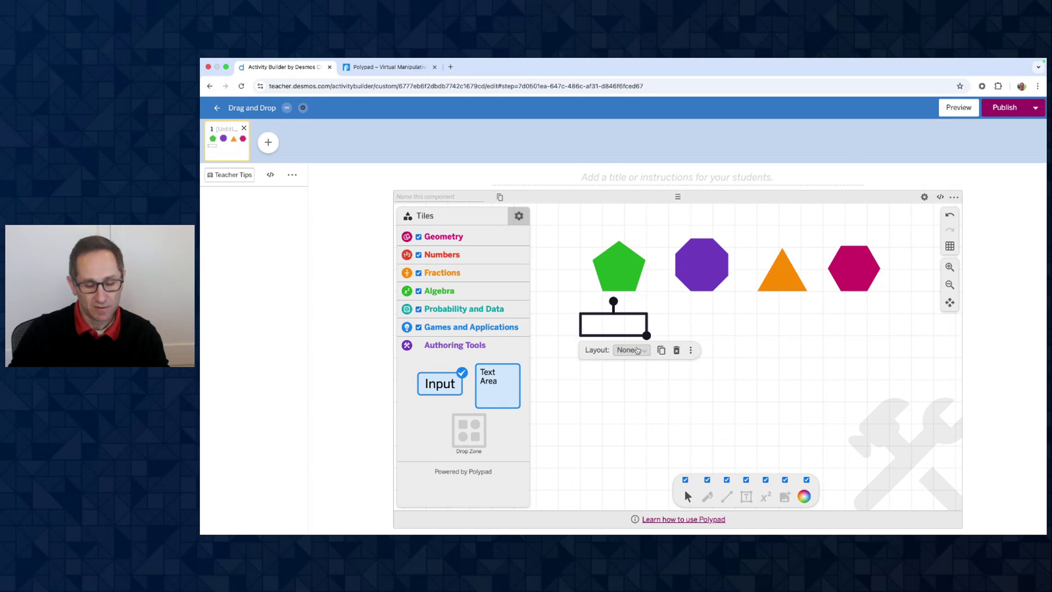
key("ctrl+d")
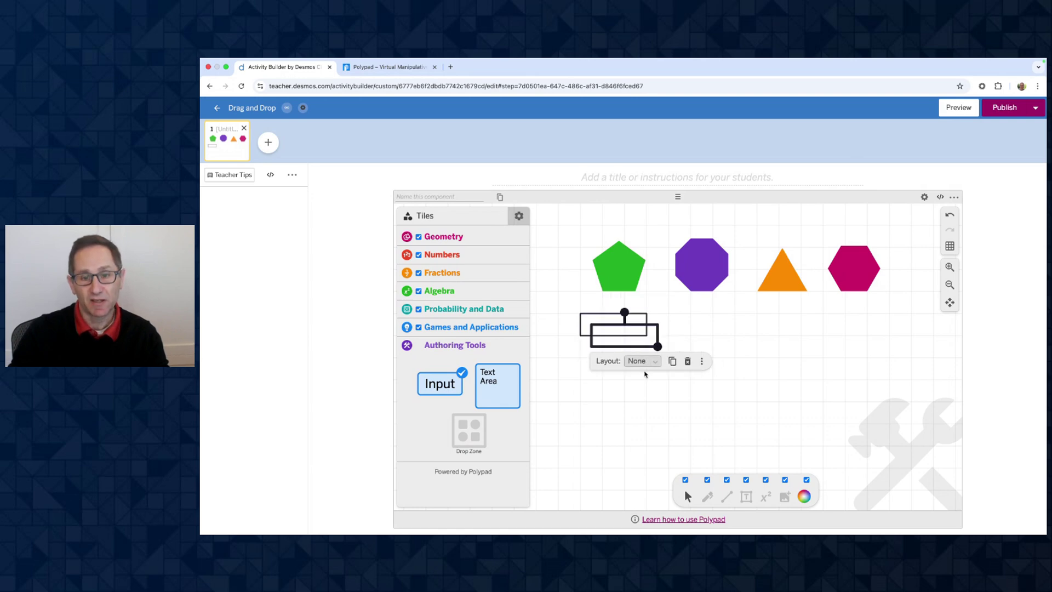
left_click_drag(628, 344, 871, 327)
key("ctrl+d")
key("ctrl+d")
left_click(799, 420)
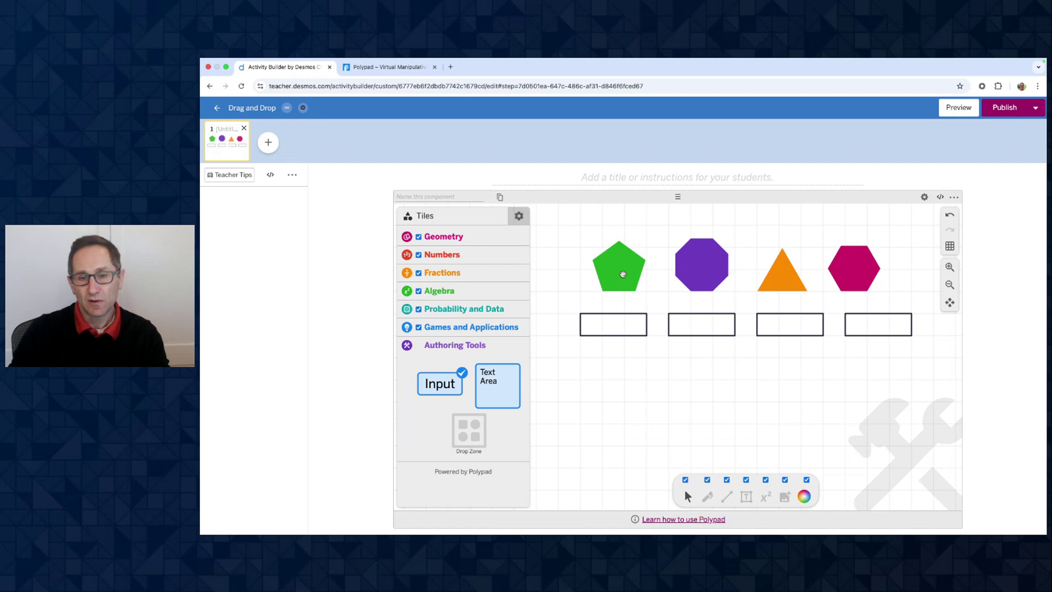
- Remove the square grid background and move the four polygons down so each sits centred just above its drop zone
left_click_drag(622, 272, 613, 278)
left_click(949, 246)
left_click(870, 252)
left_click_drag(706, 257, 706, 268)
left_click_drag(788, 271, 868, 278)
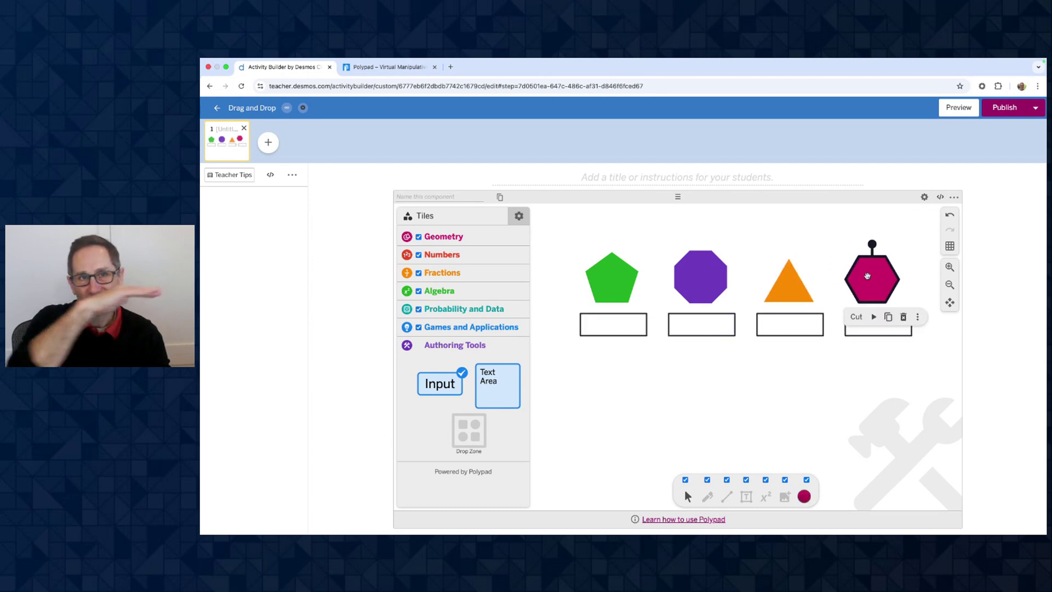
- Check the pentagon's position in its authoring options and set the octagon's vertical position to 3.5
left_click(602, 281)
left_click(657, 317)
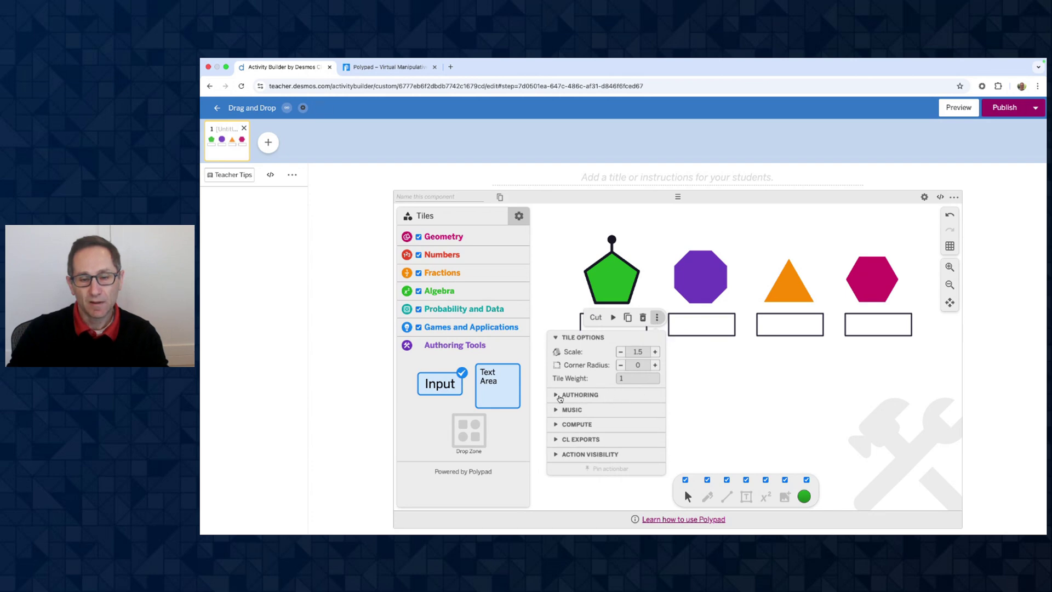
left_click(585, 396)
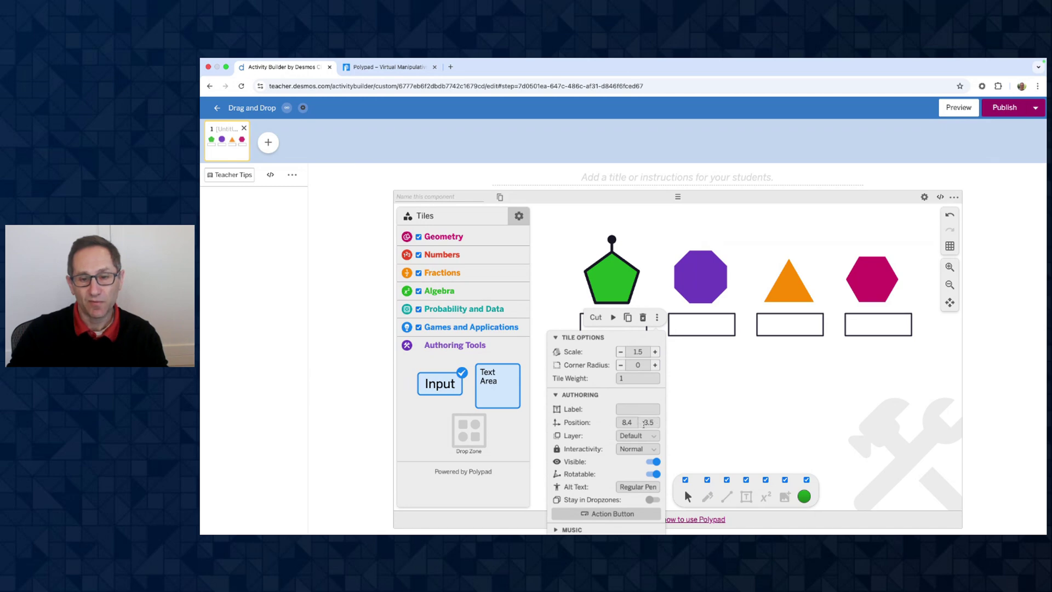
left_click(693, 288)
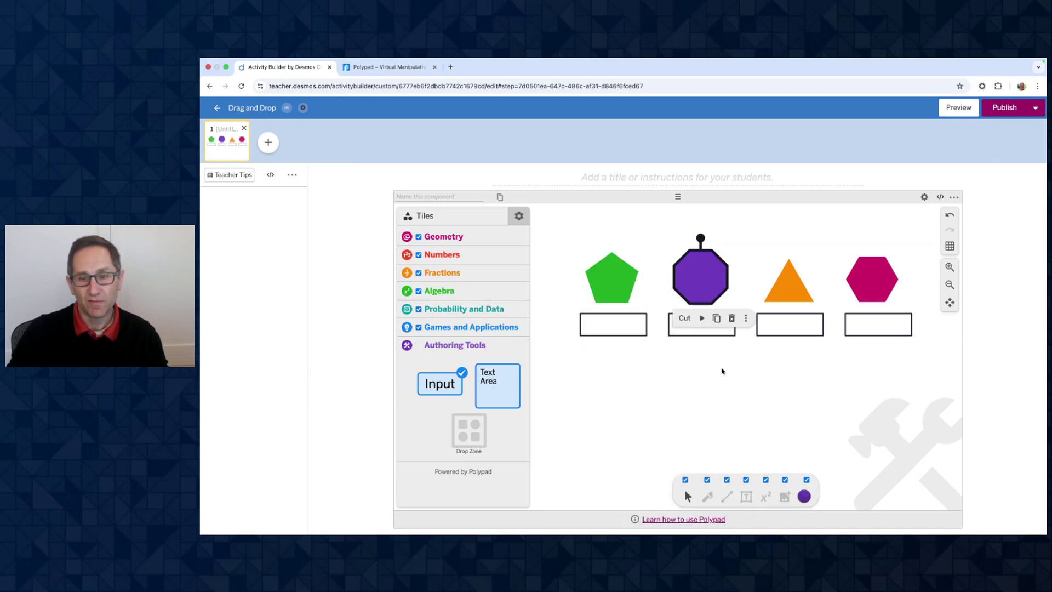
left_click(745, 324)
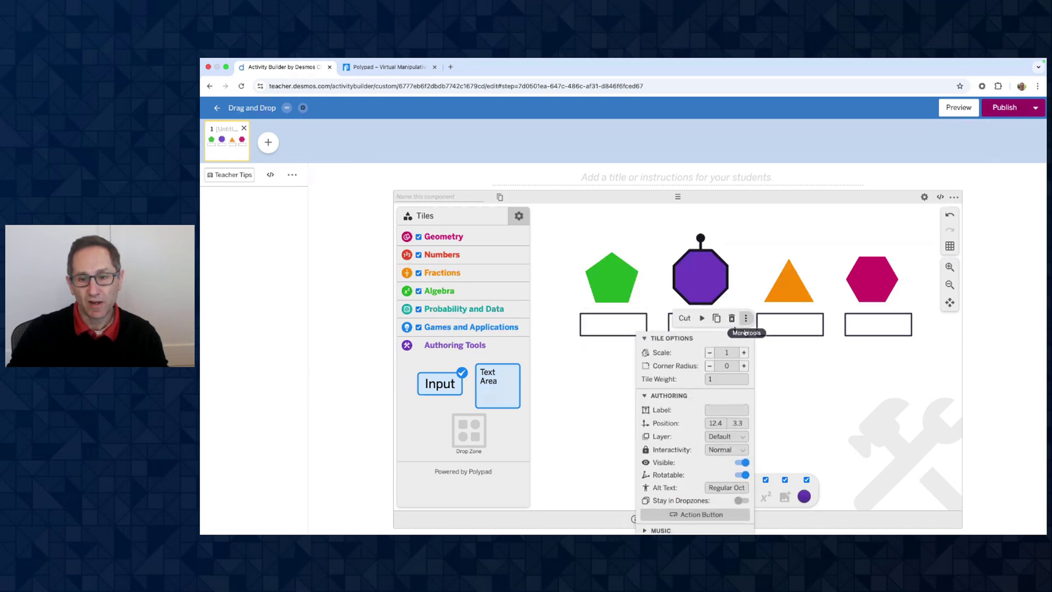
left_click(743, 423)
key("BackSpace")
type("5")
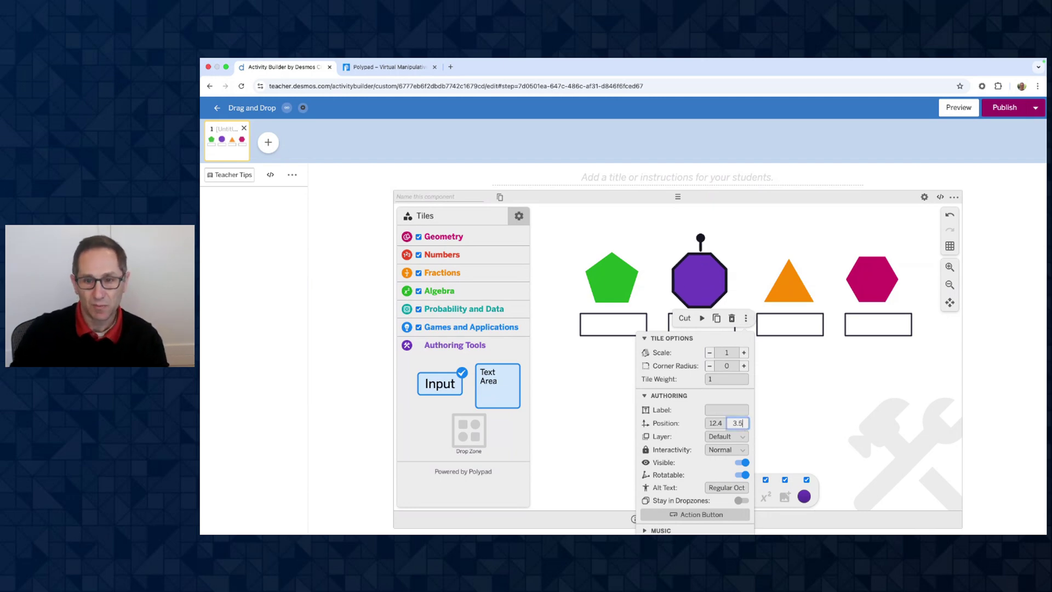
- Check the triangle's and hexagon's positions and shift the hexagon slightly right over its drop zone, to about 20.5, 3.4
left_click(789, 276)
left_click(831, 318)
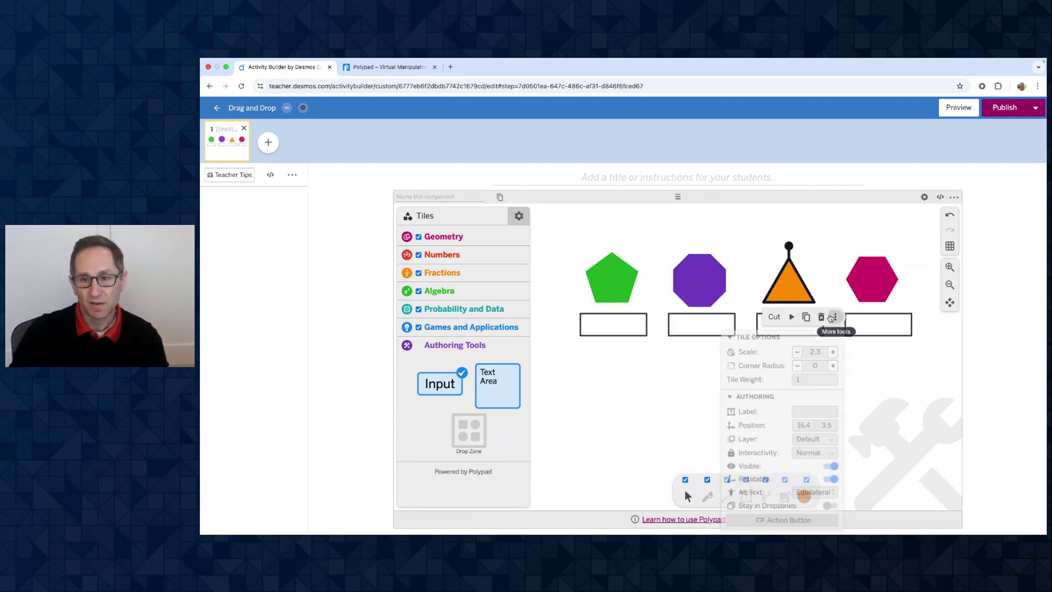
left_click(876, 284)
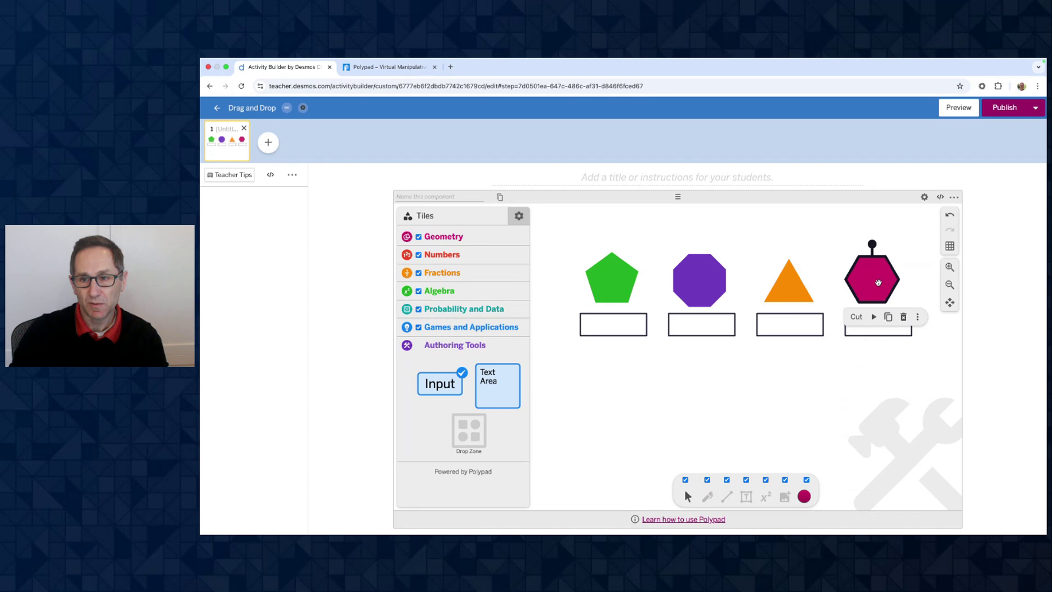
left_click(918, 317)
left_click(950, 363)
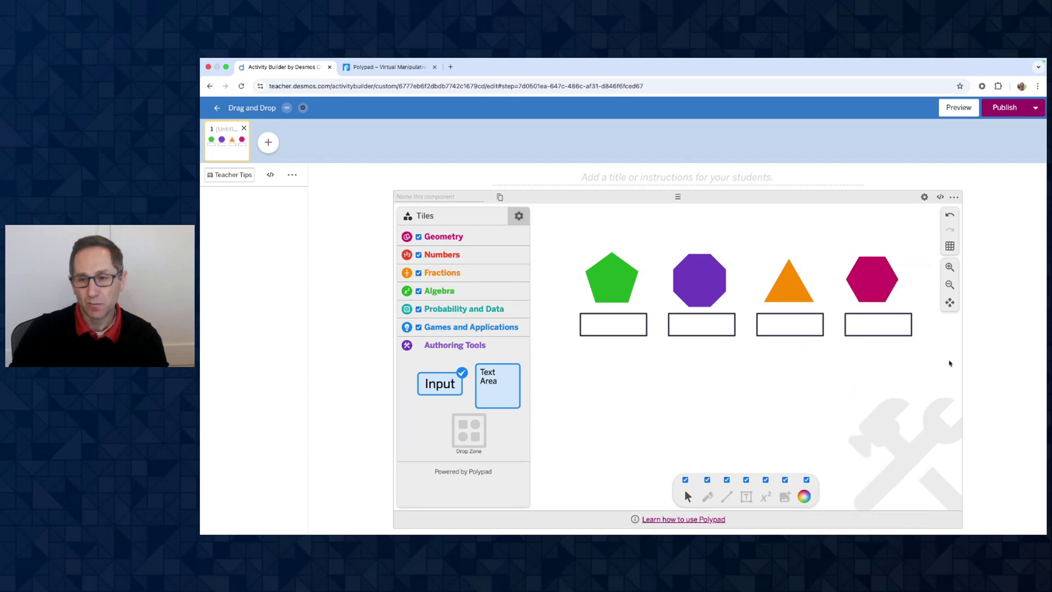
left_click(874, 289)
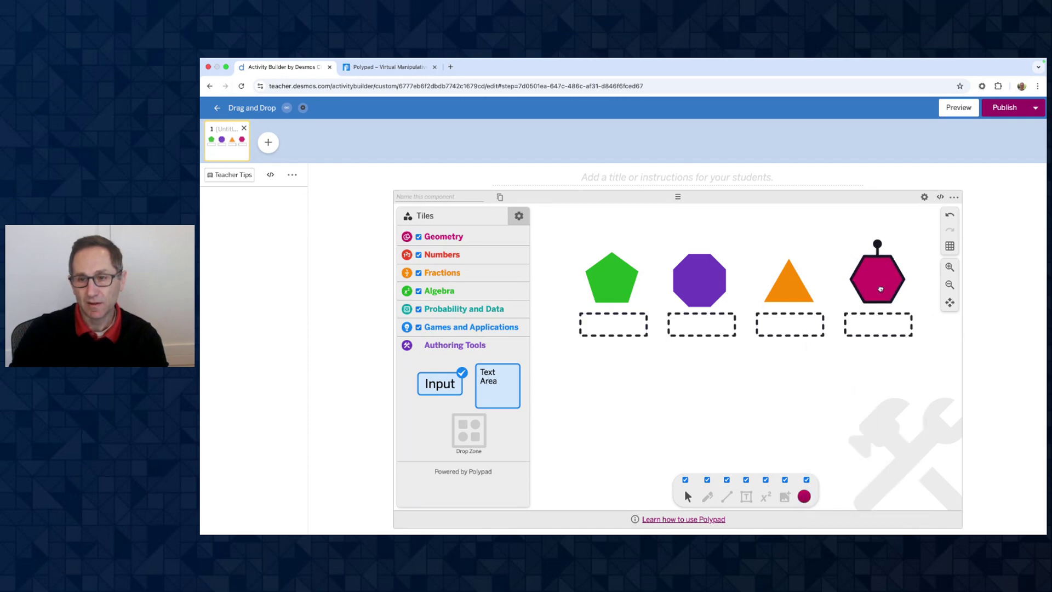
left_click(922, 316)
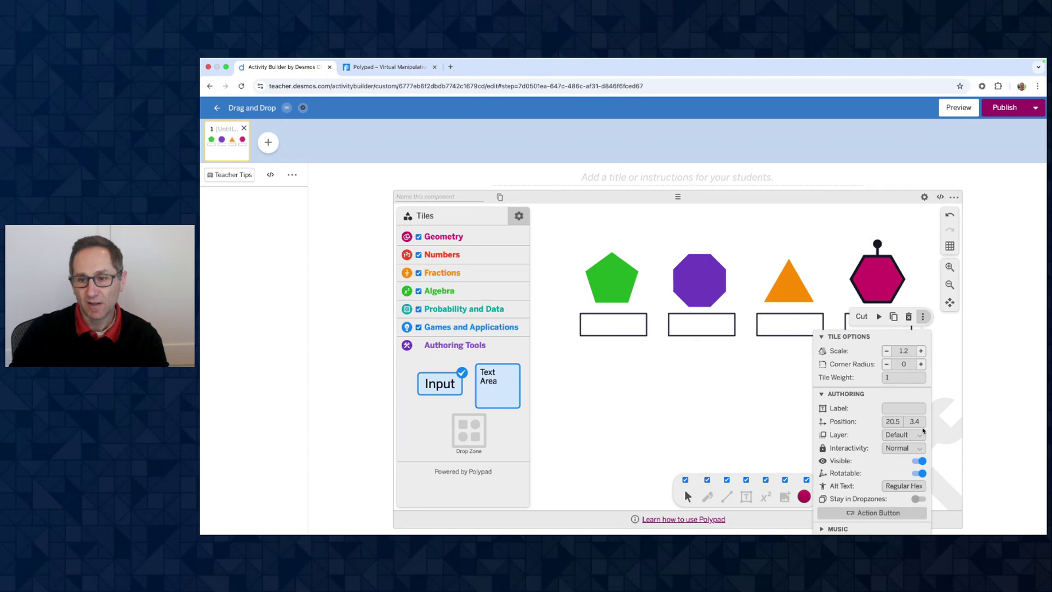
left_click(712, 453)
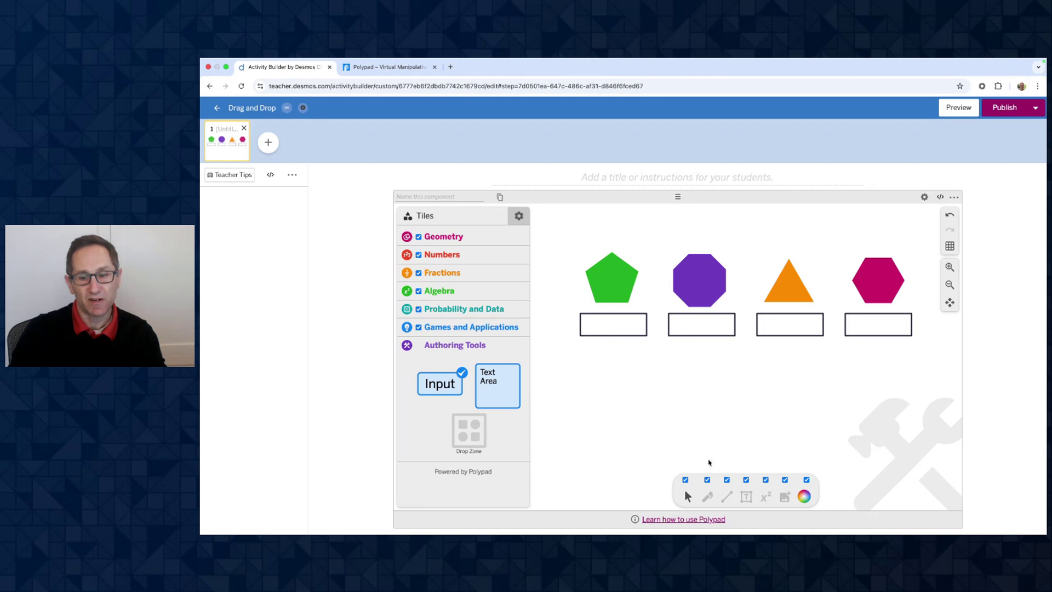
- Add a text tile reading "Pentagon" and move it just below the first drop zone
left_click(746, 496)
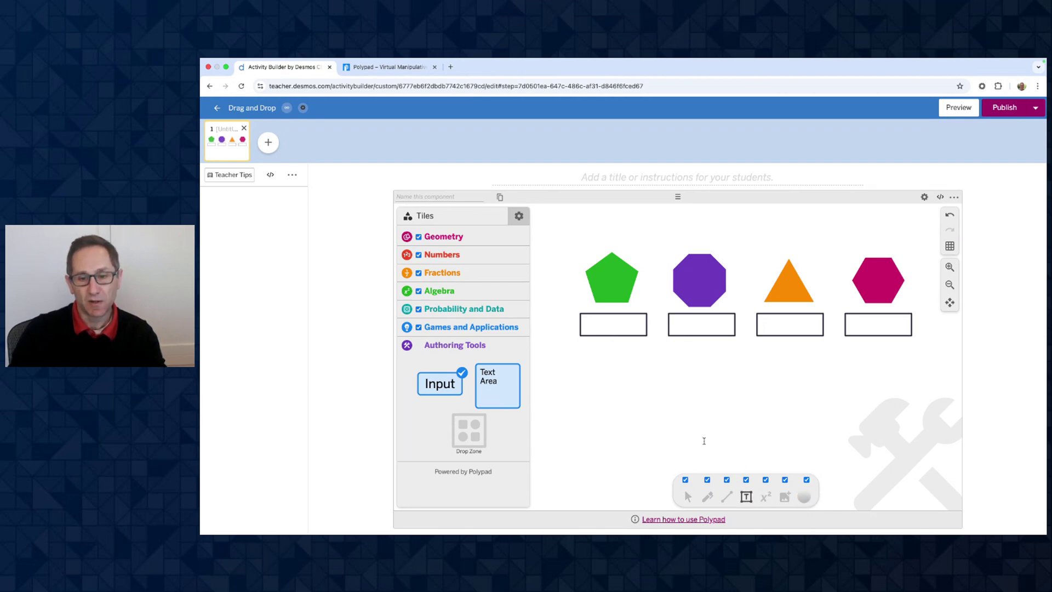
left_click(622, 374)
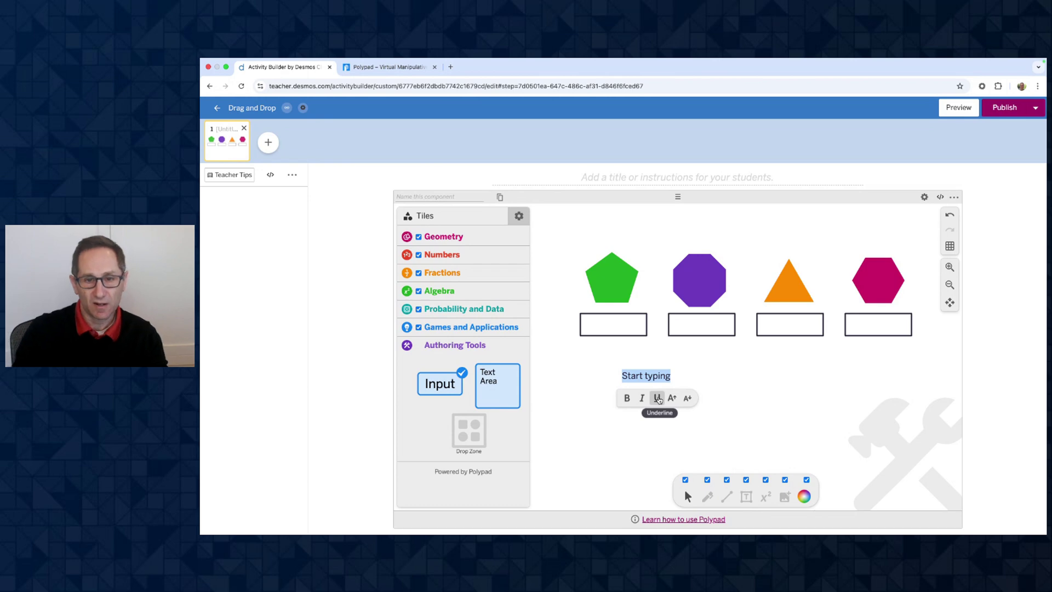
type("Pentagon")
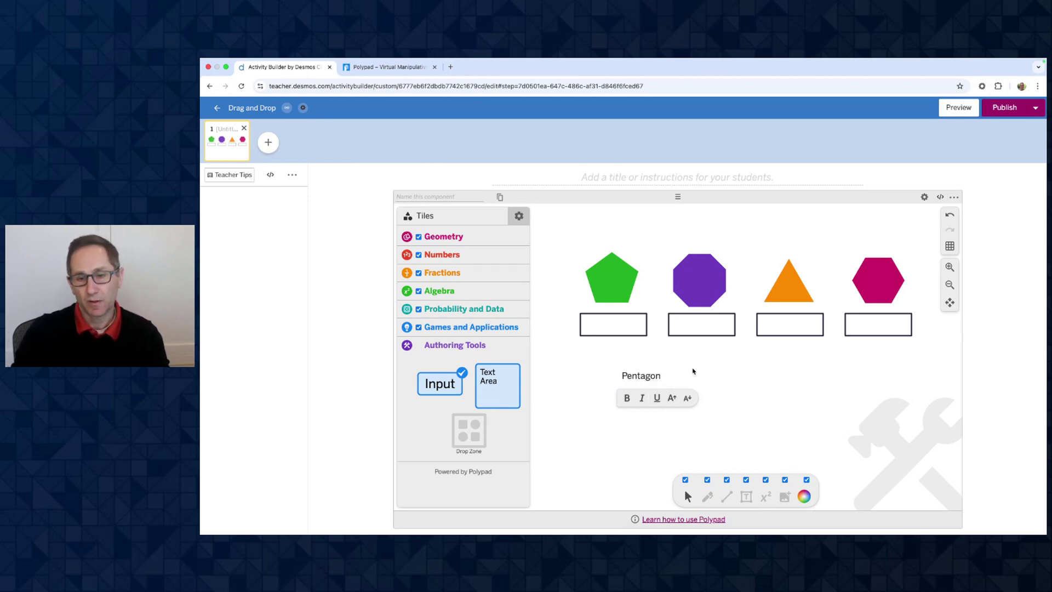
left_click(692, 369)
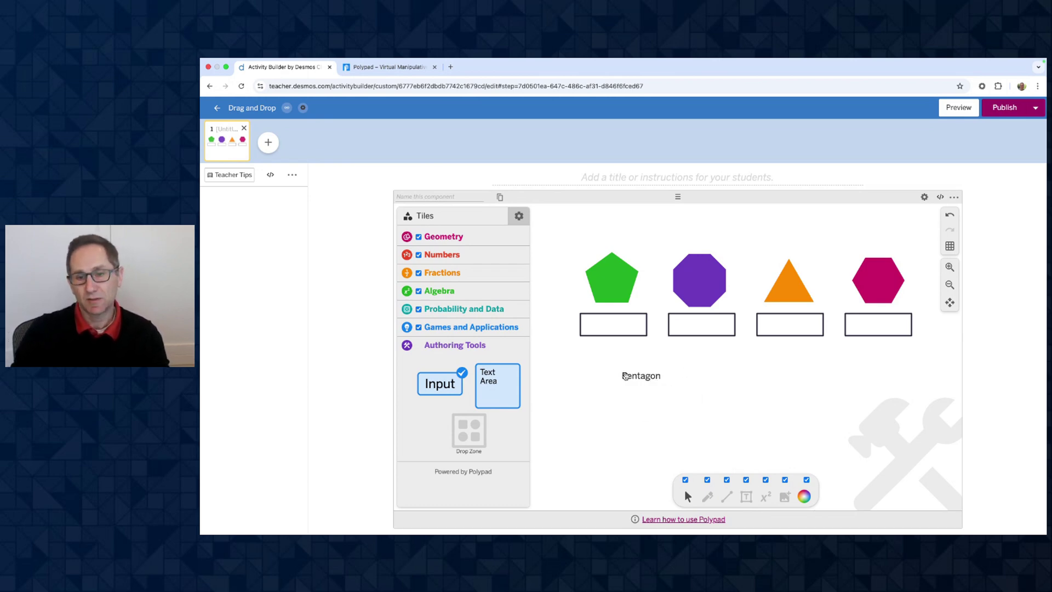
mouse_move(625, 376)
left_mouse_down()
mouse_move(616, 329)
mouse_move(636, 374)
left_mouse_up()
left_click(628, 373)
left_click(700, 369)
left_click(739, 358)
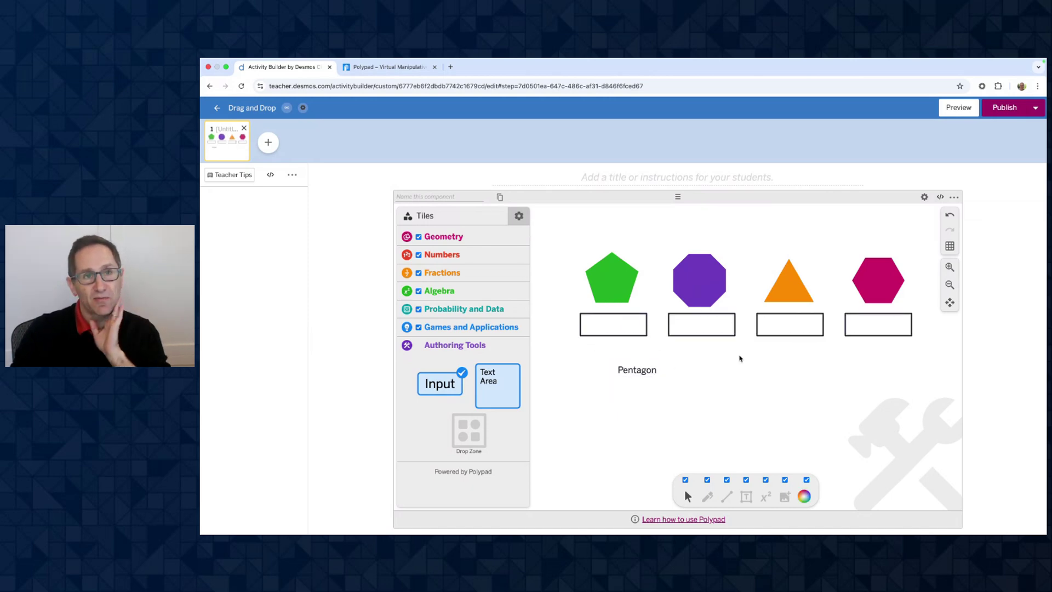
- Increase the font size of the "Pentagon" text tile by one increment
left_click(641, 372)
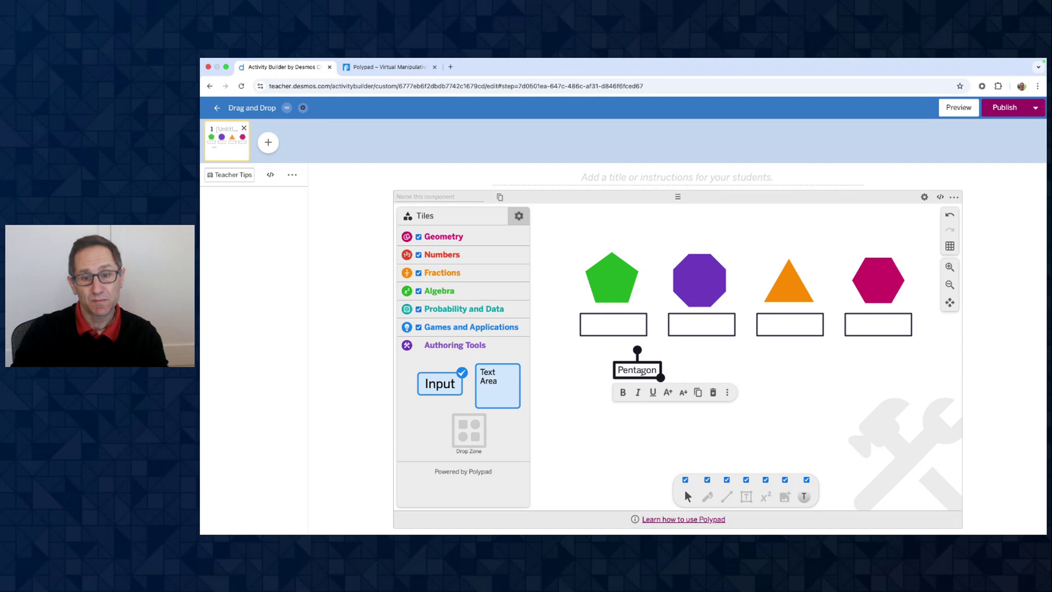
left_click(667, 392)
left_click(770, 406)
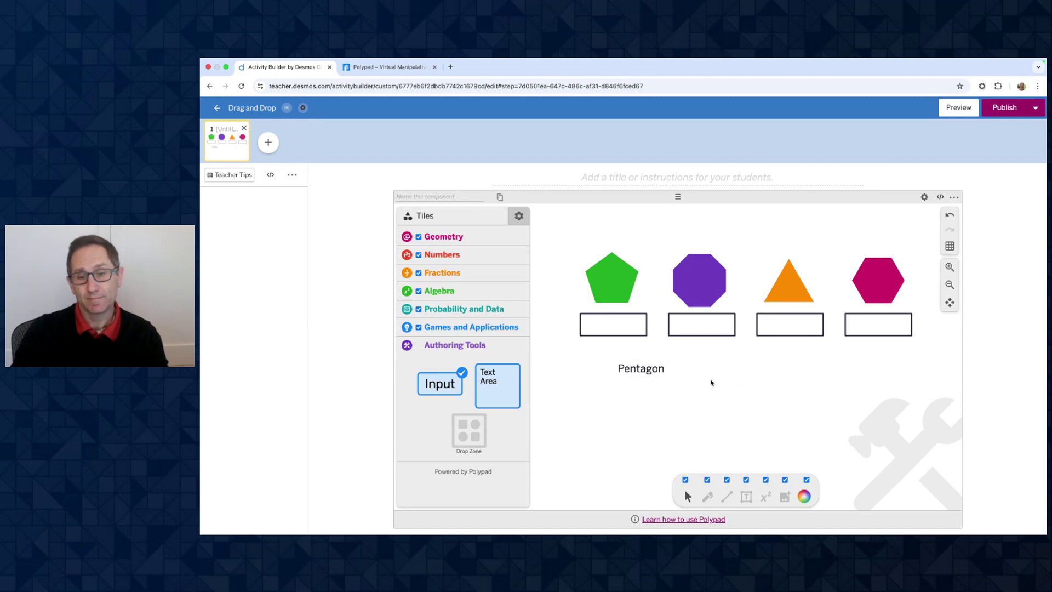
- Select the "Pentagon" text tile and set its text colour to black
left_click(648, 371)
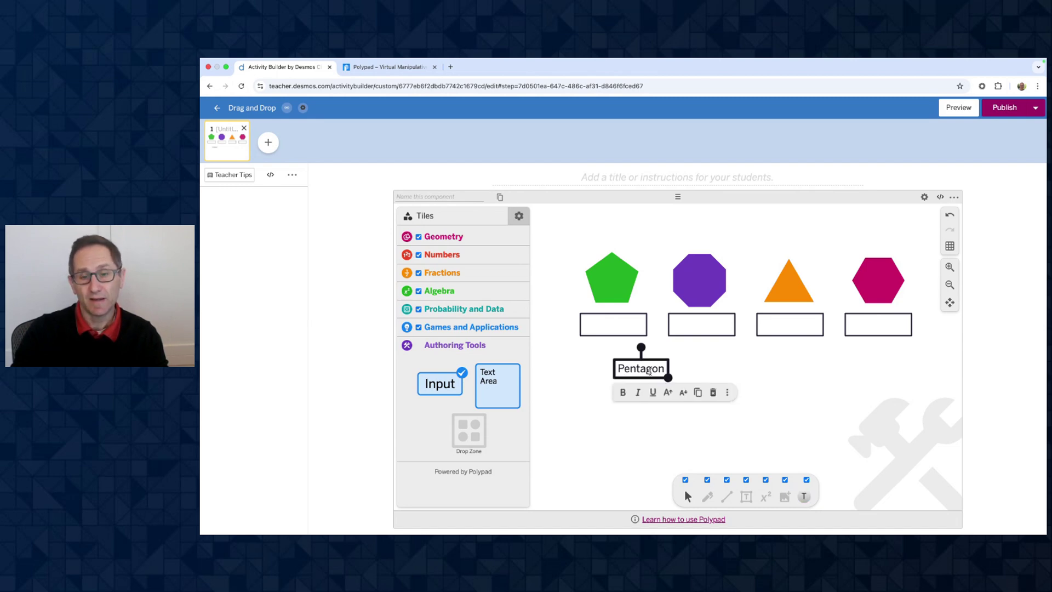
left_click(804, 499)
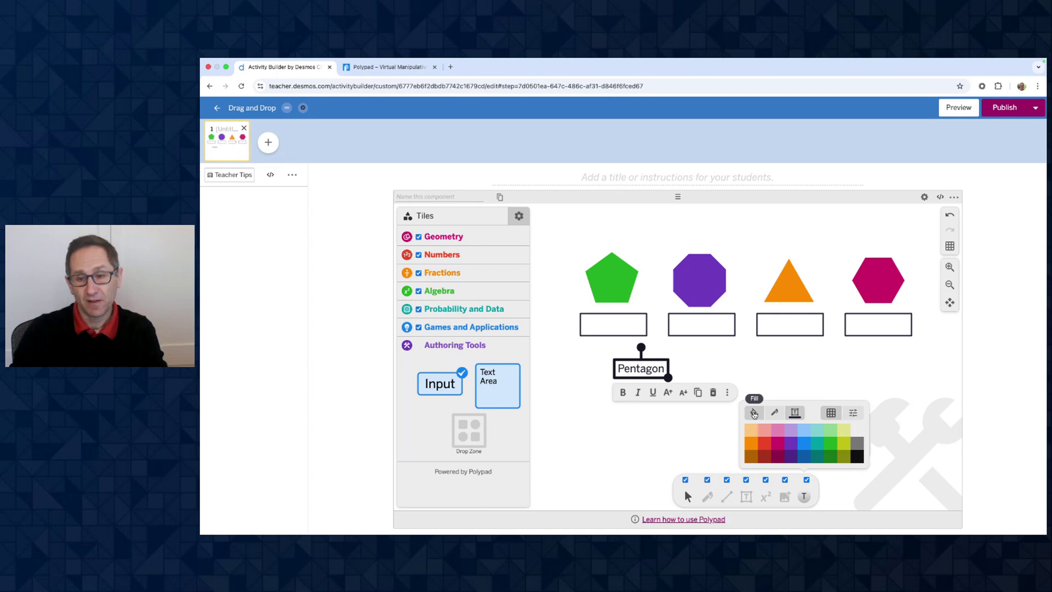
left_click(796, 414)
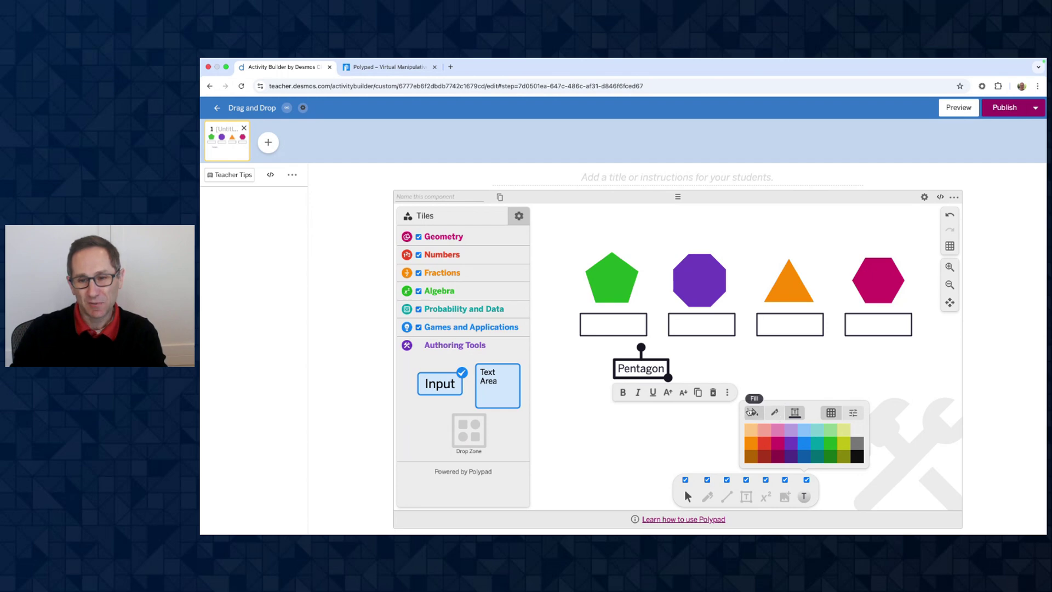
left_click(855, 443)
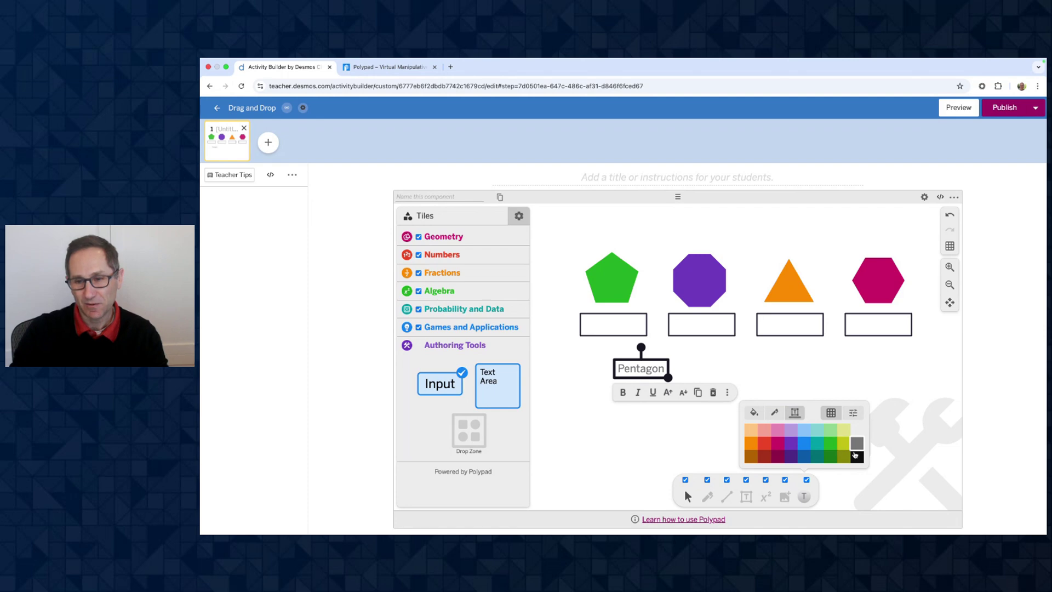
left_click(854, 455)
- Give the "Pentagon" tile a custom light grey fill with red, green and blue all set to 211
left_click(754, 411)
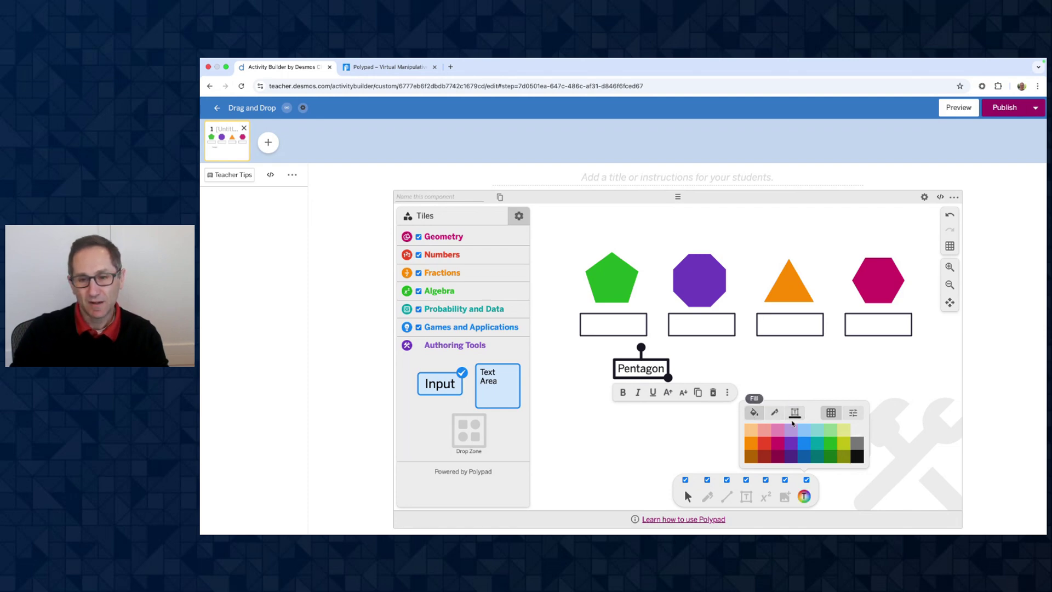
left_click(857, 443)
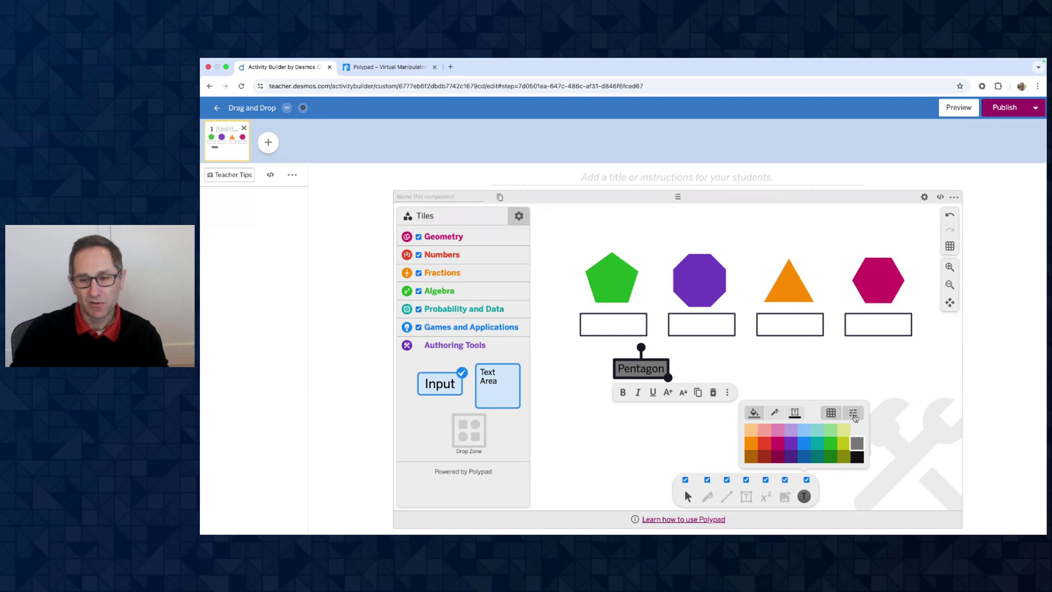
left_click(853, 412)
left_click(858, 426)
key("BackSpace")
key("BackSpace")
key("BackSpace")
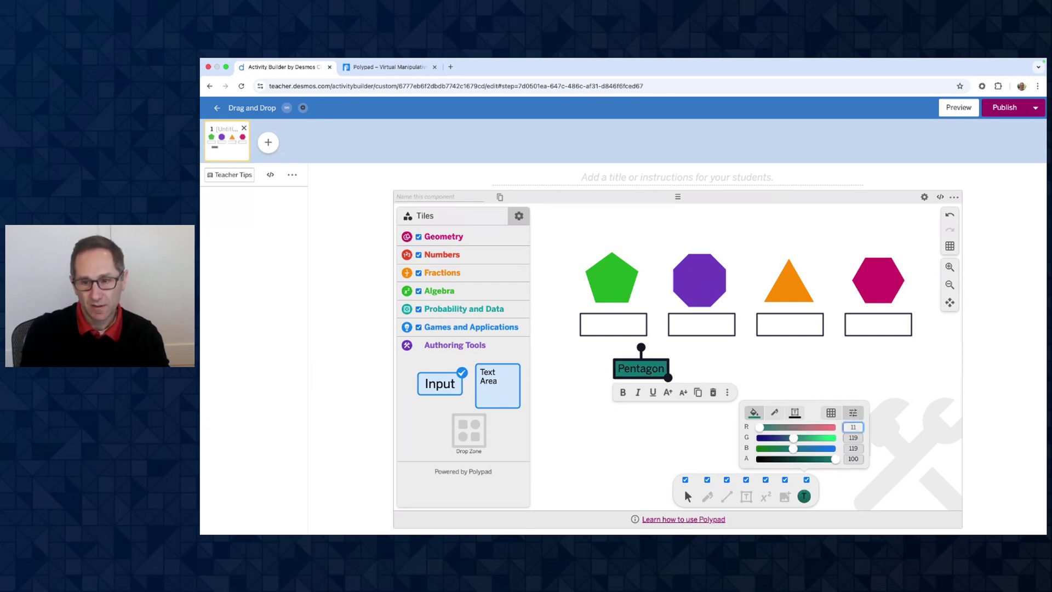
type("0")
type("11")
key("Tab")
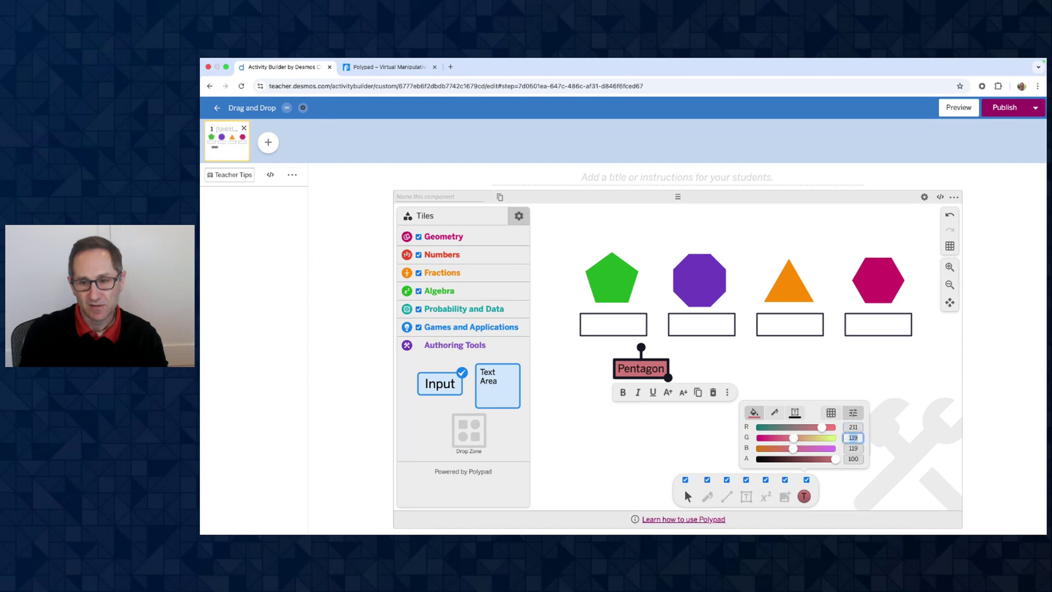
type("211")
key("Tab")
type("22")
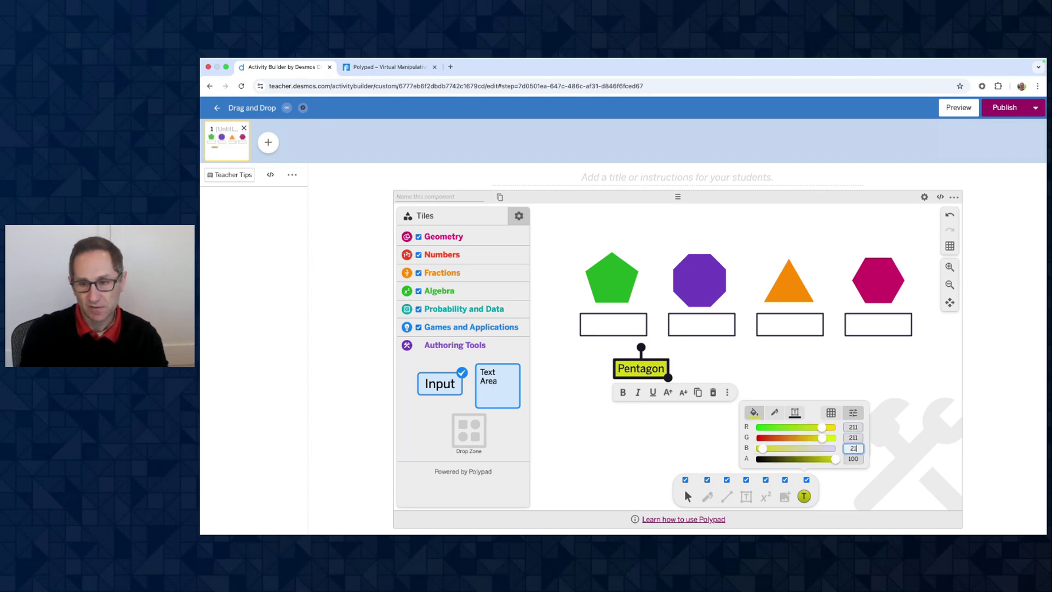
left_click(819, 378)
- Shift the "Pentagon" tile slightly down and left, and give it a thin black solid outline
left_click_drag(651, 370, 643, 375)
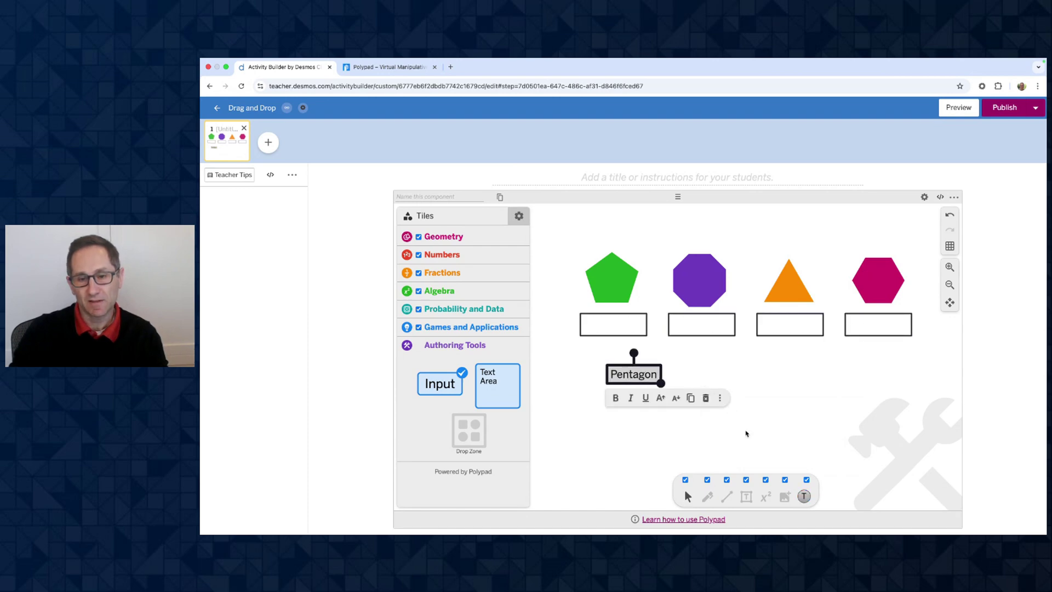
left_click(804, 496)
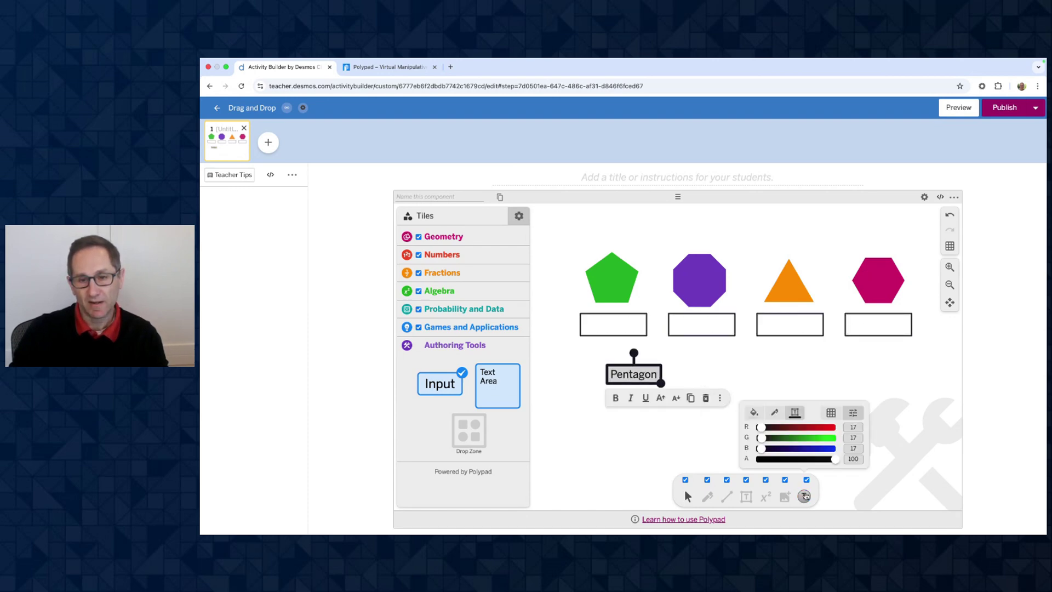
left_click(774, 412)
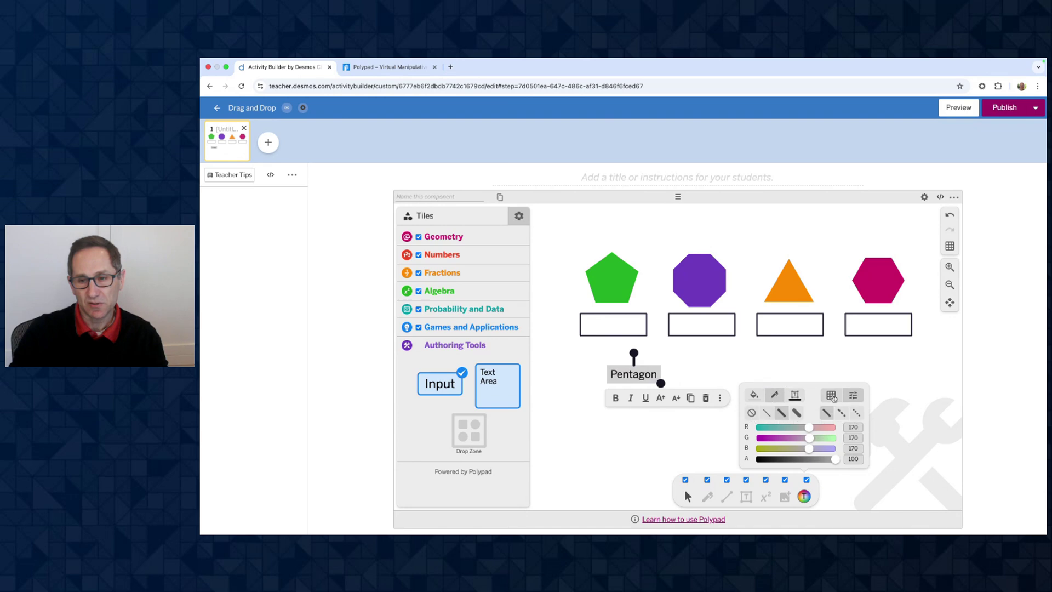
left_click(766, 413)
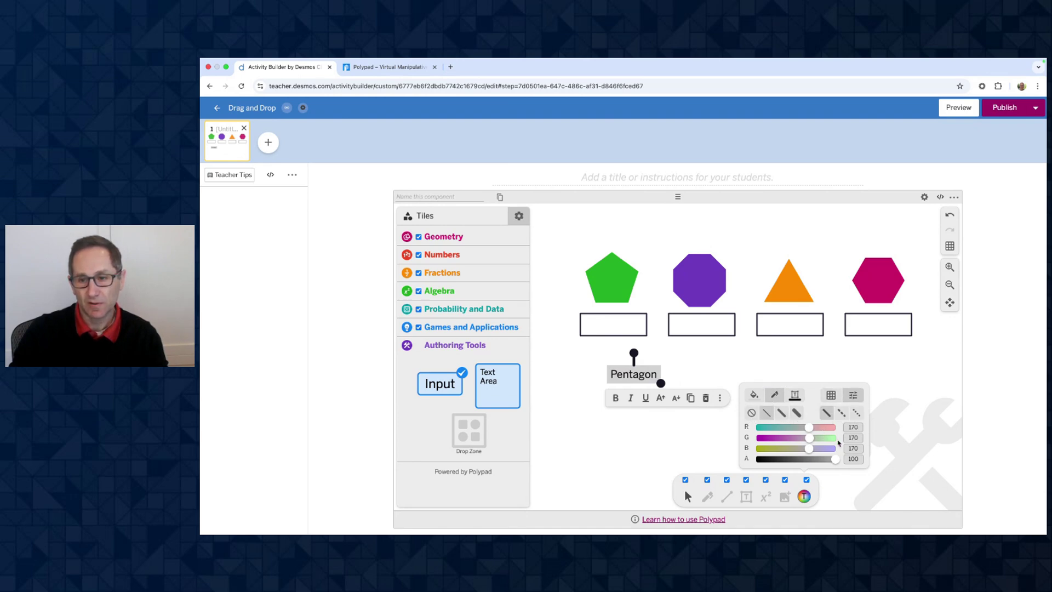
left_click(831, 394)
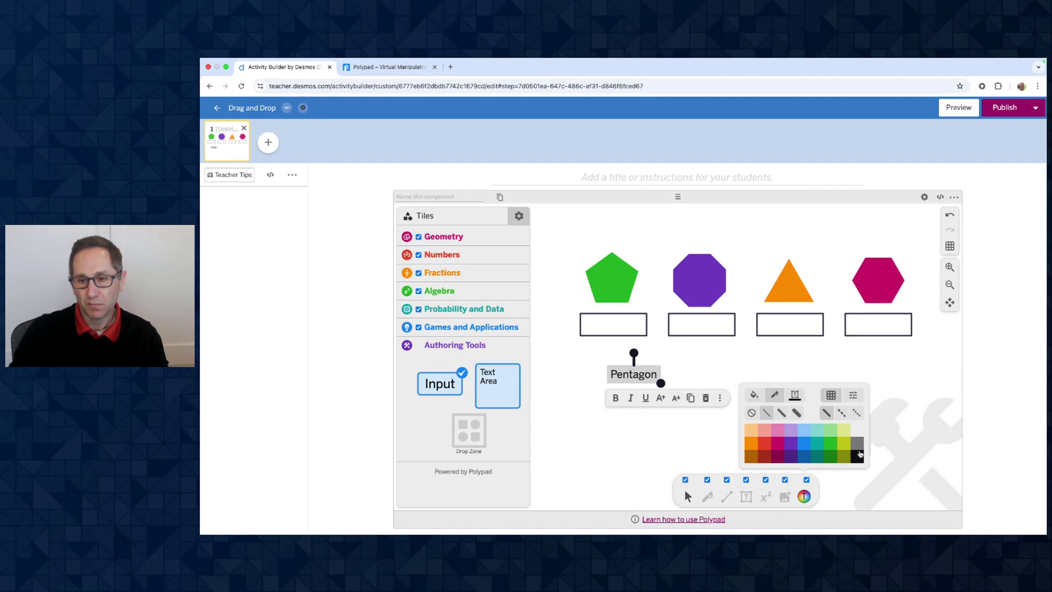
left_click(857, 455)
left_click(918, 375)
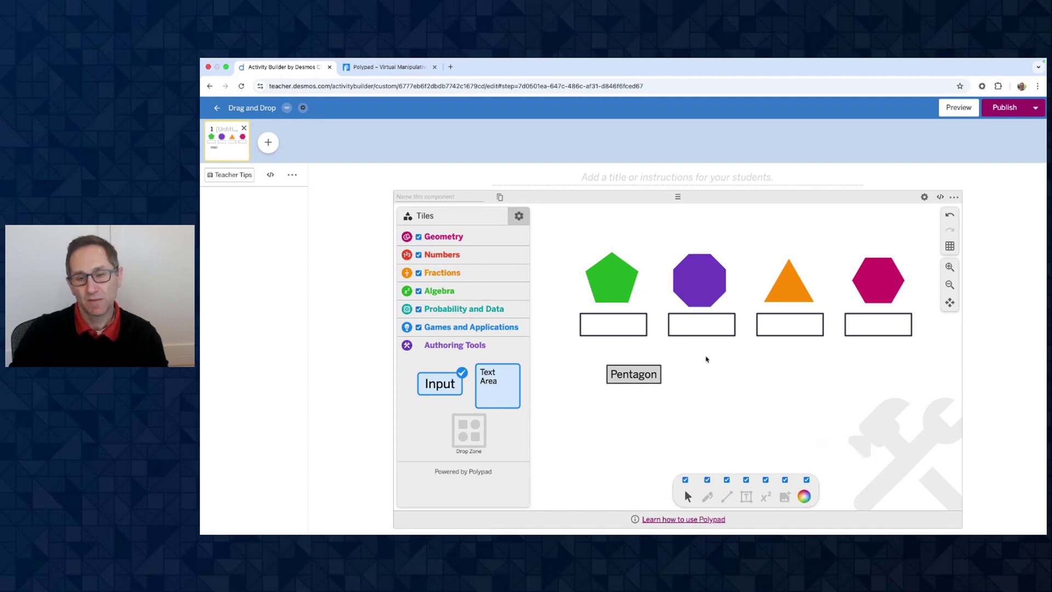
- Set the "Pentagon" tile's corner radius to 0.2 in its tile options
left_click(621, 378)
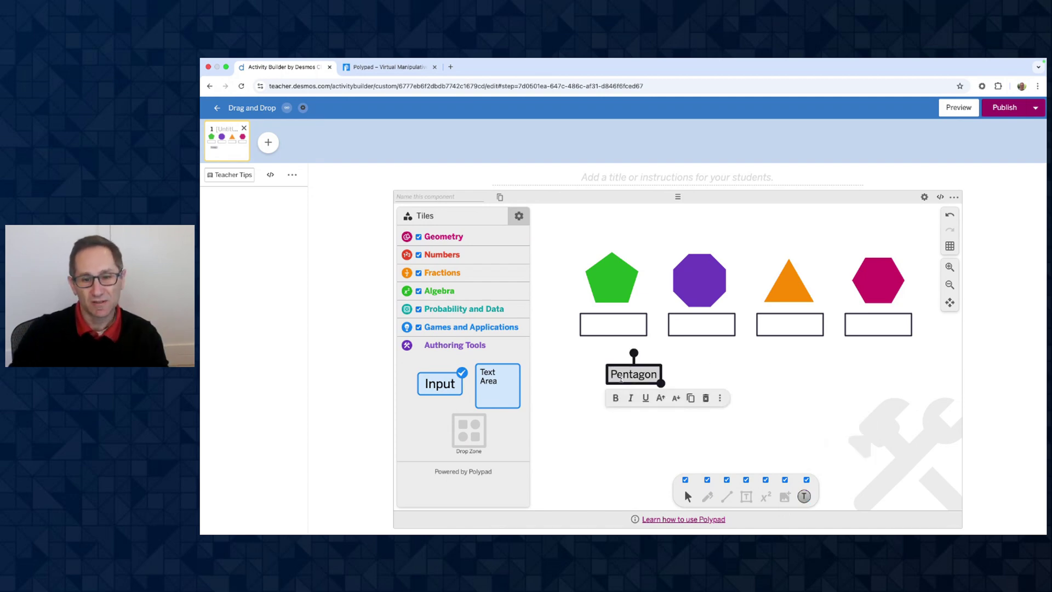
left_click(720, 398)
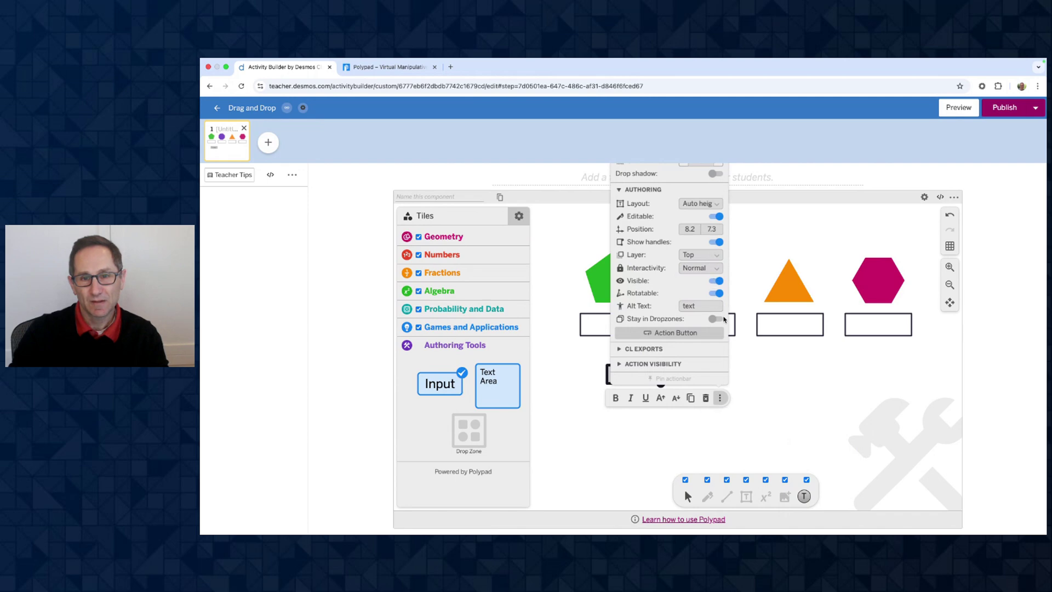
left_click(623, 190)
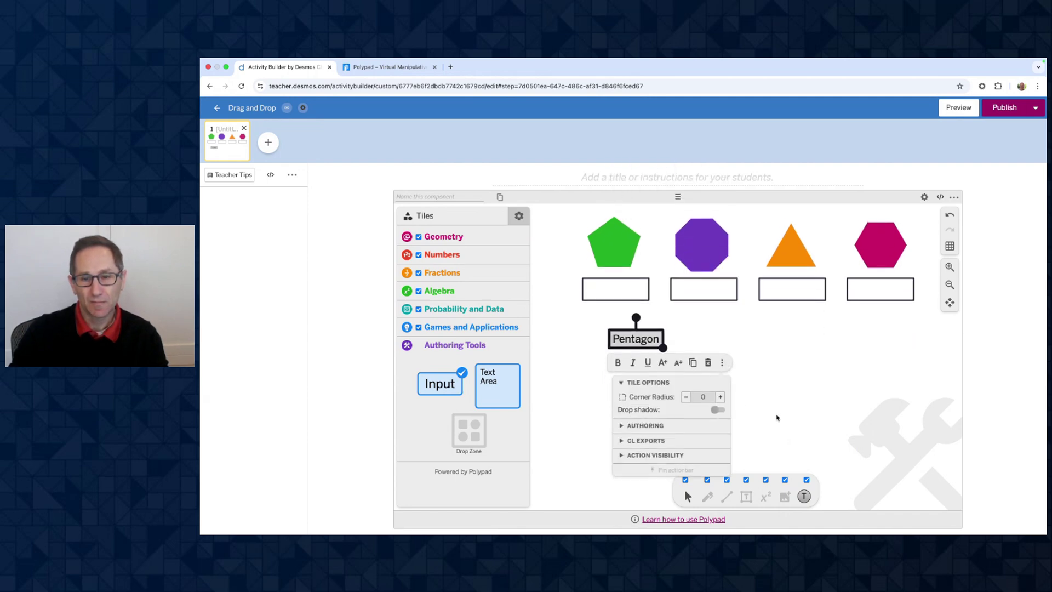
scroll(777, 418, "down", 3)
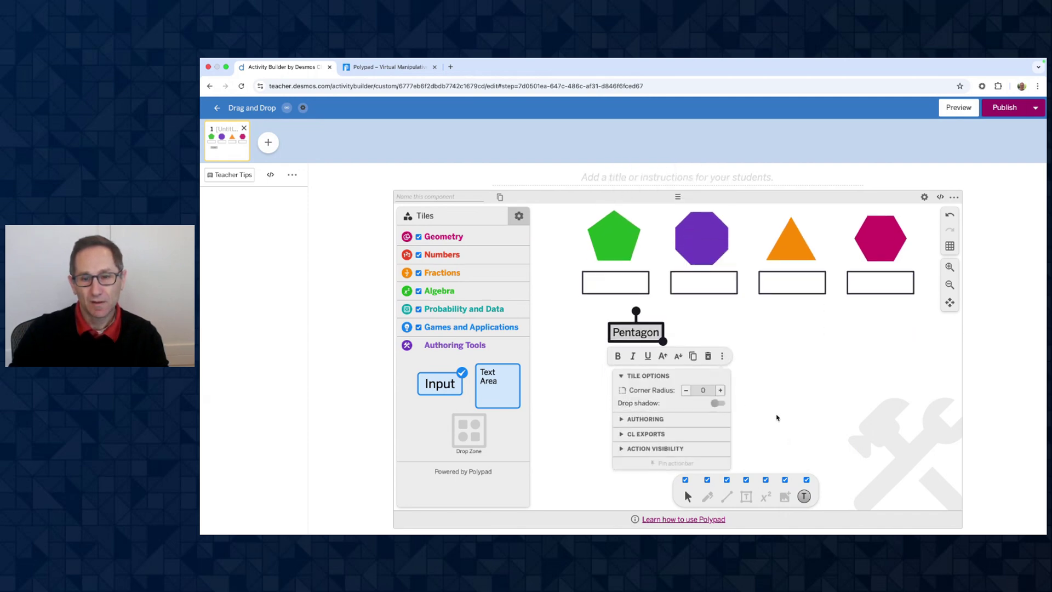
left_click(720, 390)
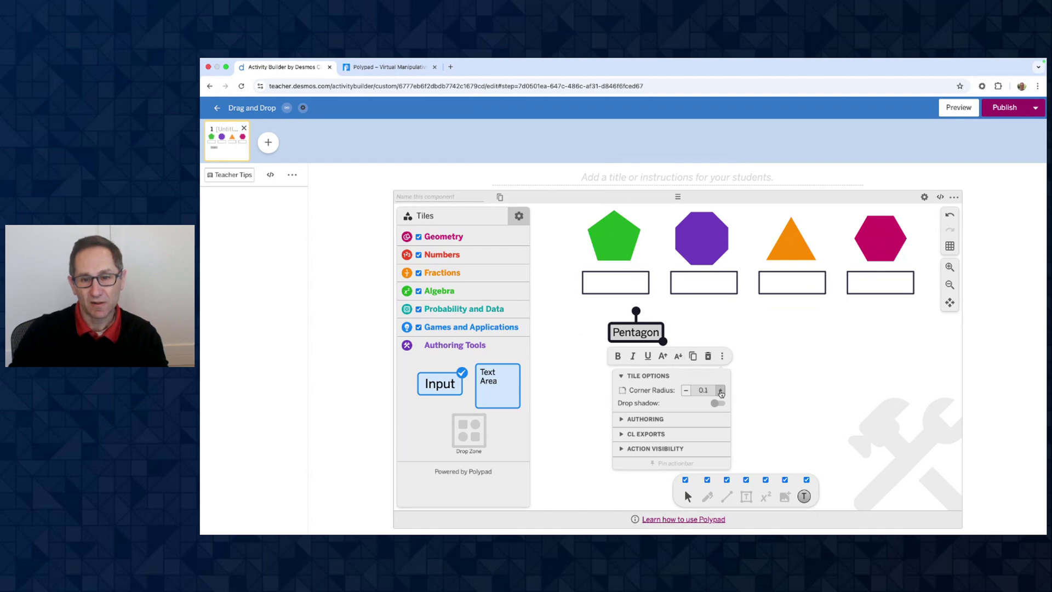
left_click(787, 382)
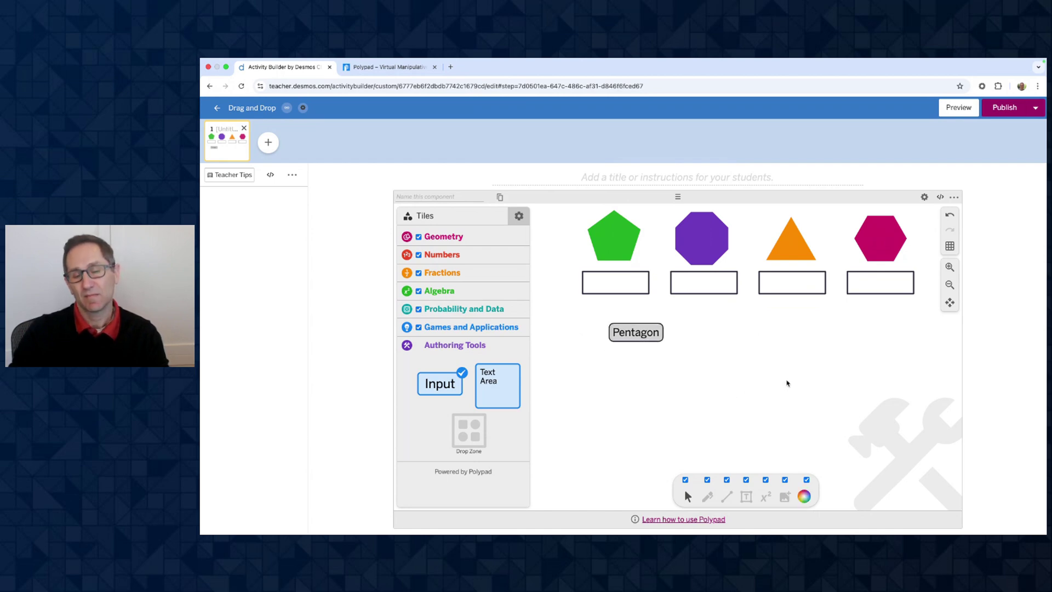
- Move the "Pentagon" tile slightly down and left, turn on its drop shadow, and inspect the result up close
mouse_move(623, 325)
left_mouse_down()
mouse_move(594, 310)
mouse_move(614, 333)
left_mouse_up()
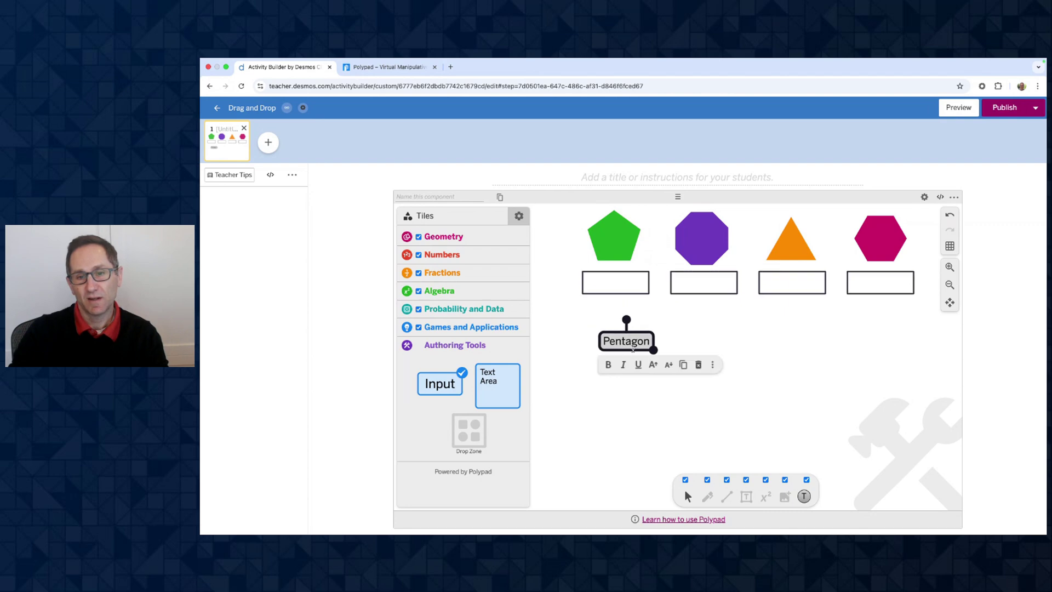
left_click(712, 365)
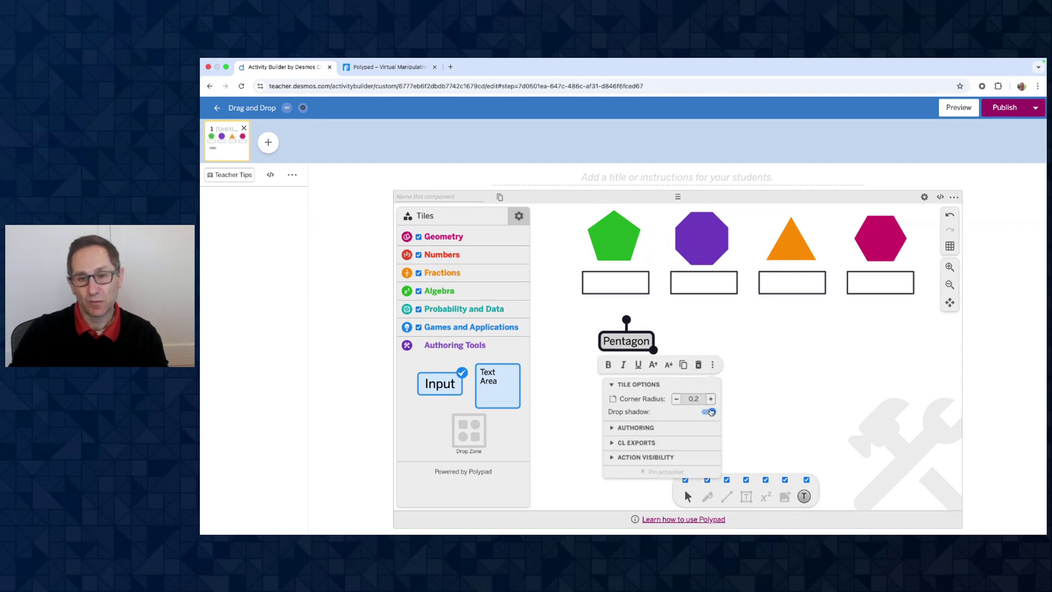
left_click(763, 383)
scroll(675, 356, "up", 3)
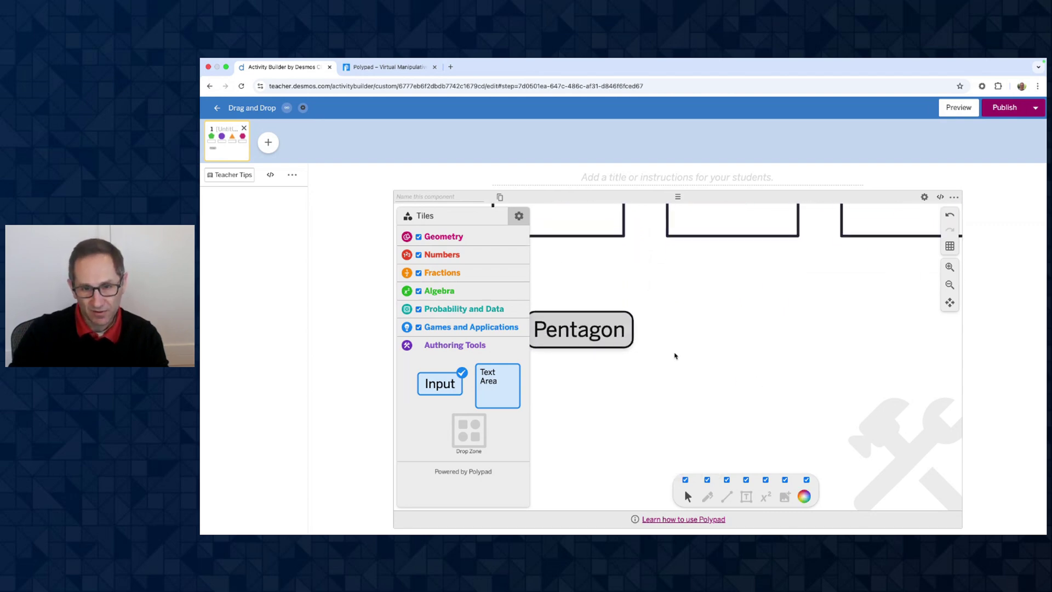
scroll(675, 356, "down", 3)
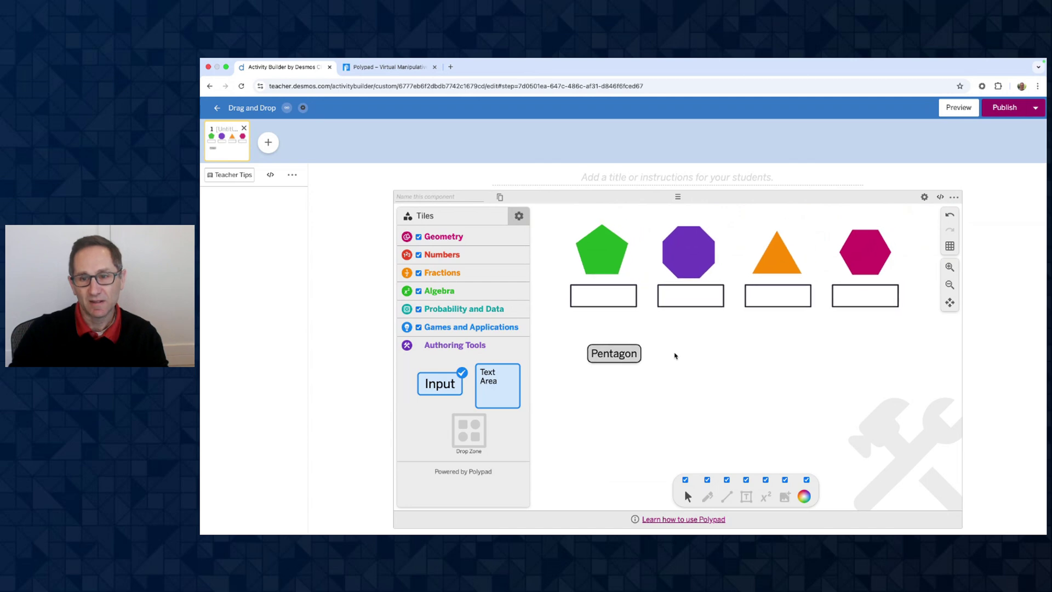
left_click(615, 353)
left_click(726, 328)
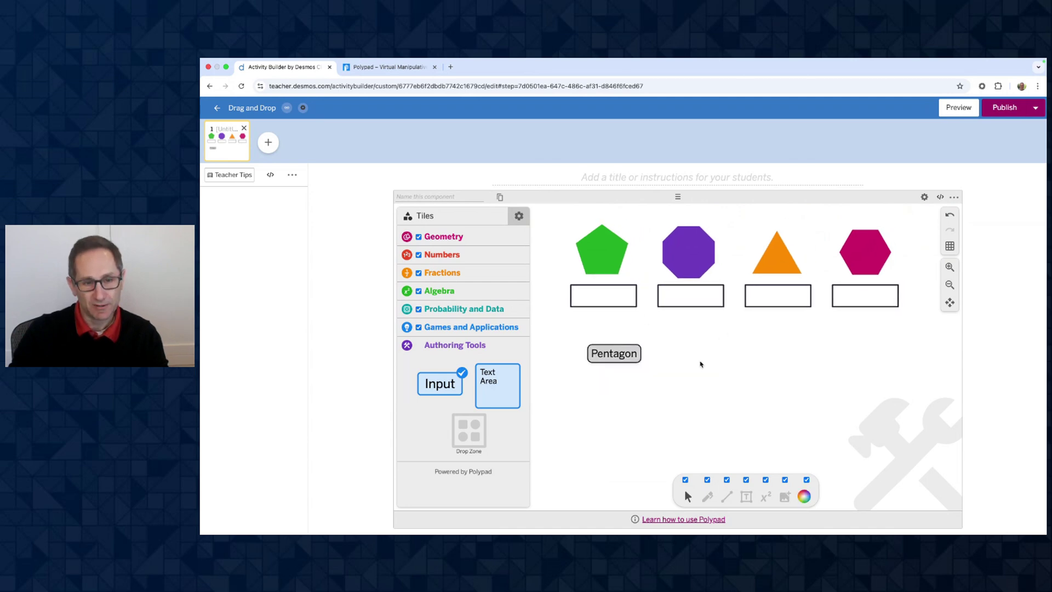
- Turn off authoring mode and check which editing tools the selected "Pentagon" tile offers, nudging it slightly right
left_click(518, 216)
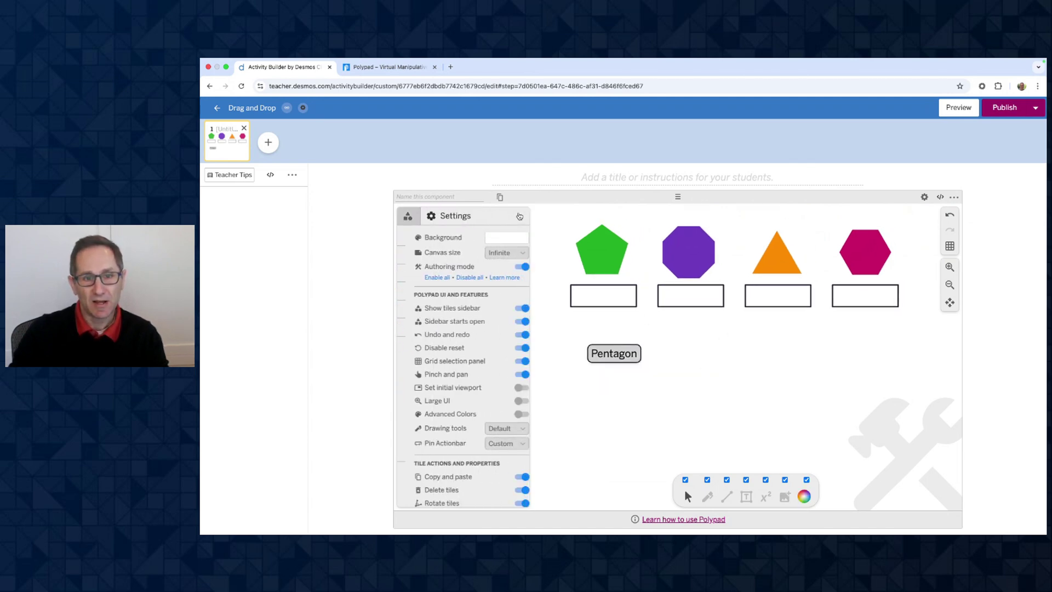
left_click(512, 266)
left_click(611, 353)
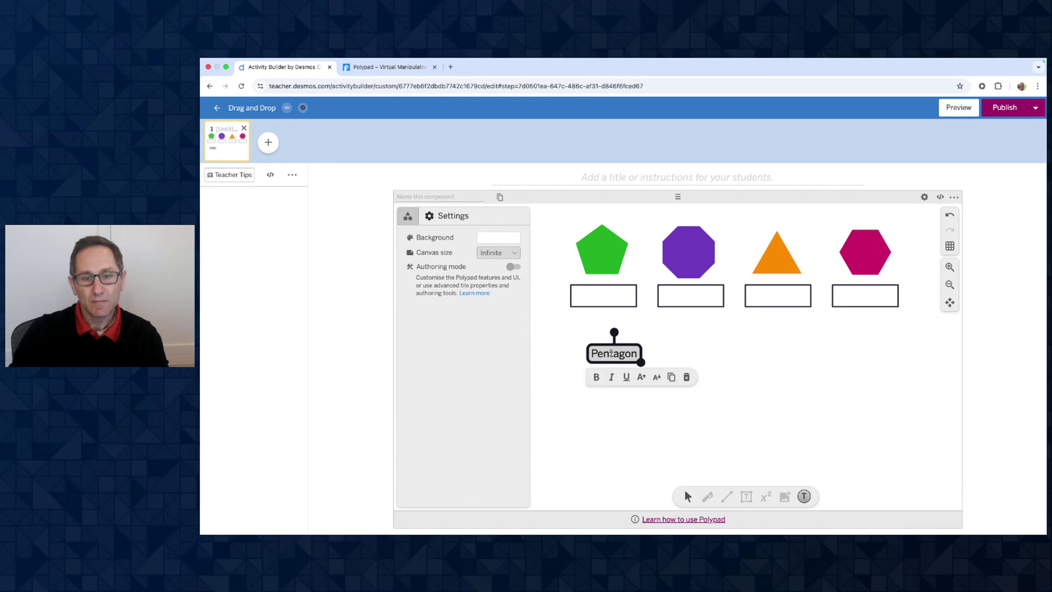
mouse_move(629, 349)
left_mouse_down()
mouse_move(601, 342)
mouse_move(631, 352)
mouse_move(623, 328)
mouse_move(756, 359)
mouse_move(644, 359)
left_mouse_up()
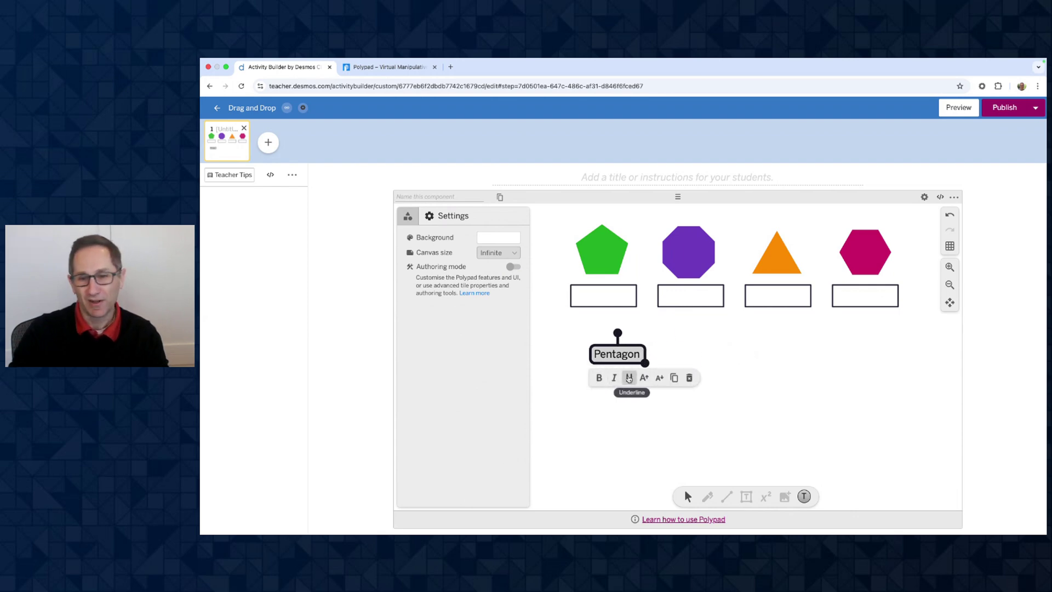
left_click(677, 351)
left_click(632, 357)
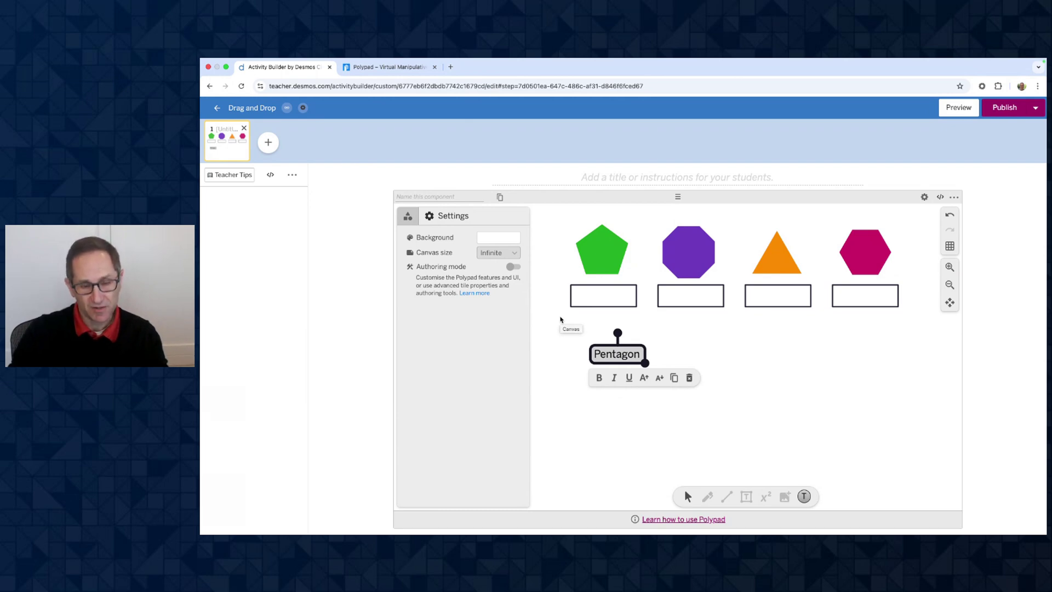
- Turn authoring mode back on and review the interactivity choices in the "Pentagon" tile's authoring settings, leaving it on Normal
left_click(703, 377)
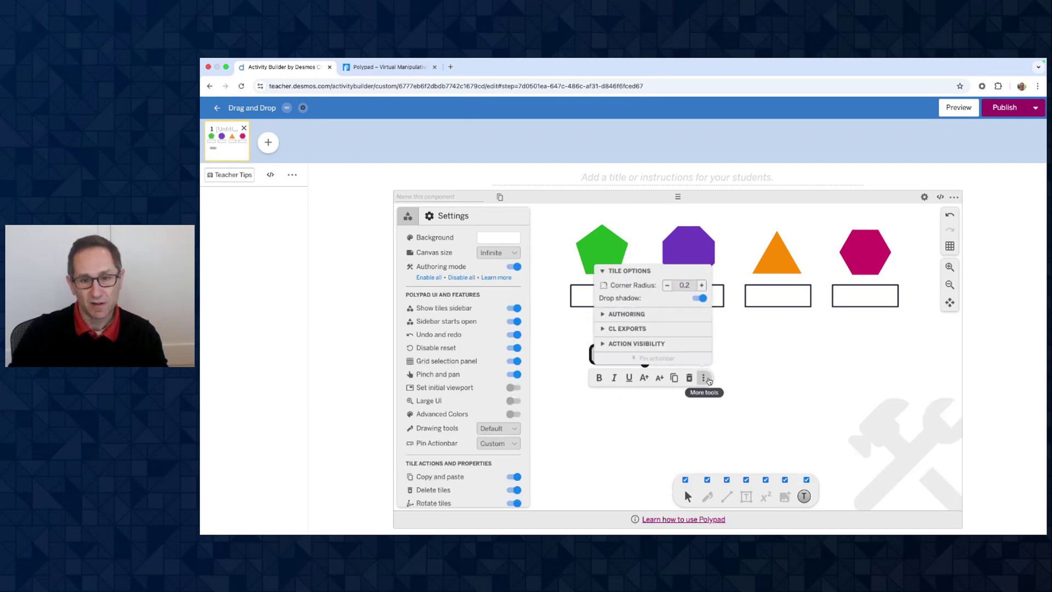
left_click(662, 317)
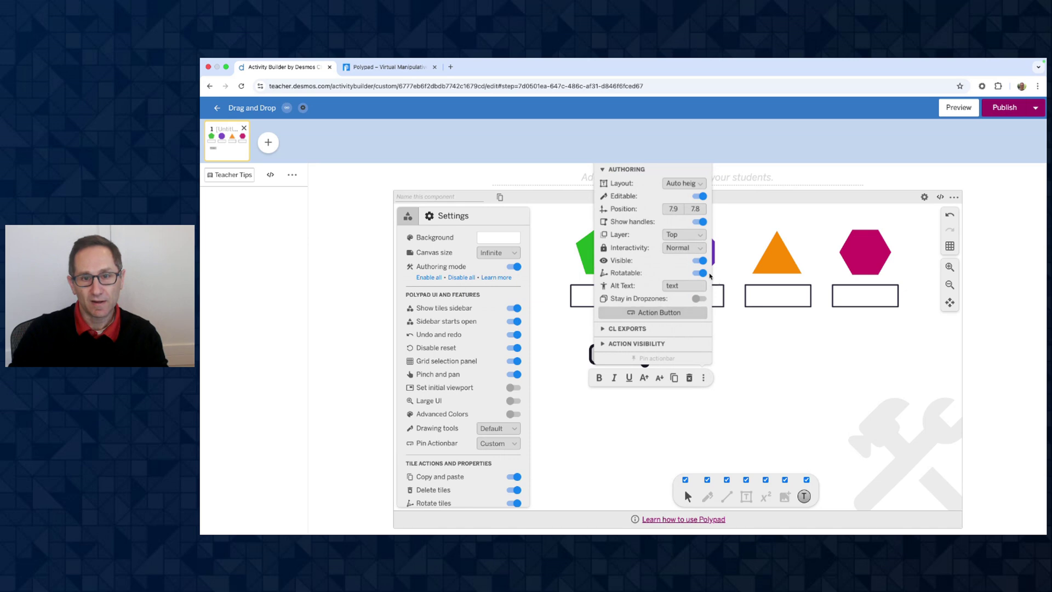
left_click(683, 248)
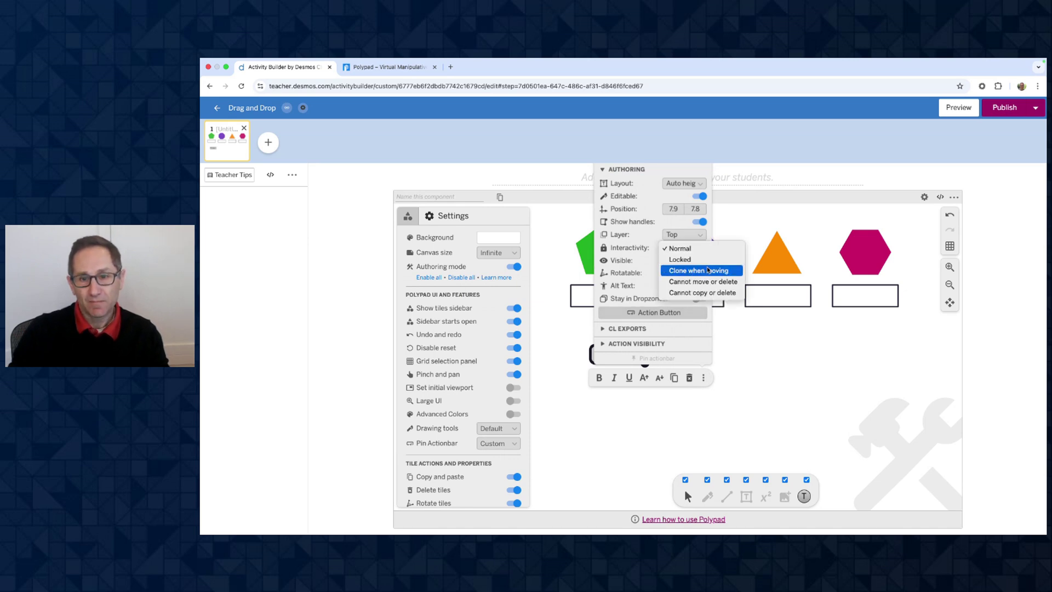
left_click(770, 348)
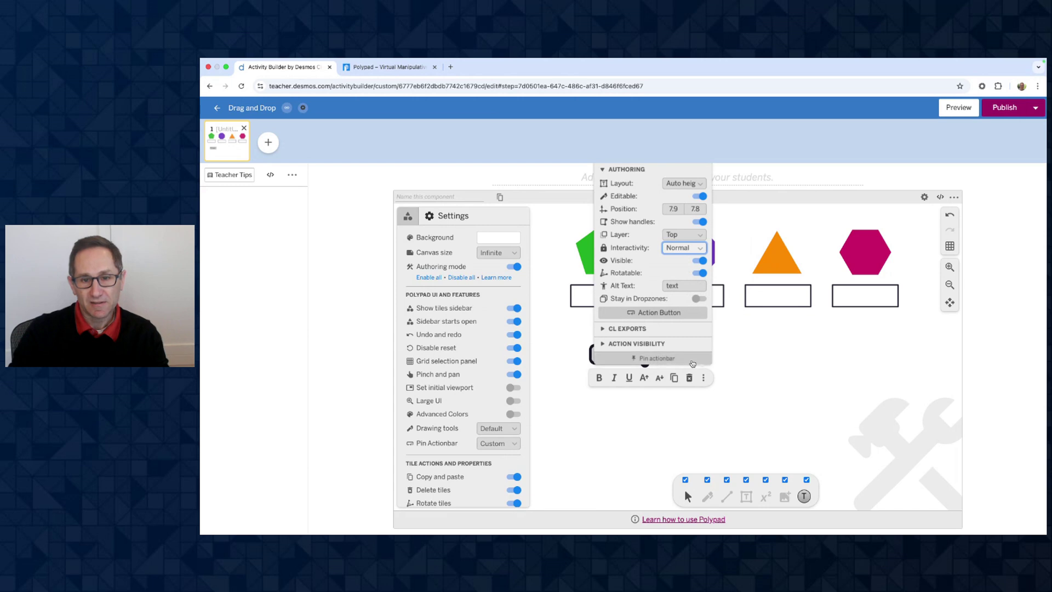
- Turn off Editable, Show handles and Rotatable in the "Pentagon" tile's authoring settings
scroll(708, 350, "down", 3)
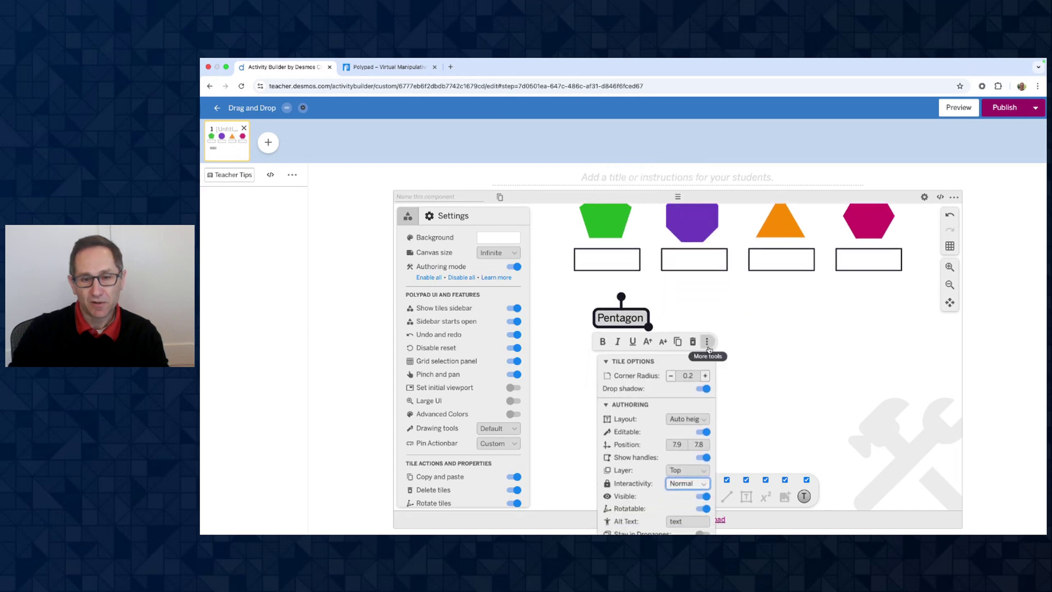
left_click(606, 361)
scroll(765, 359, "down", 2)
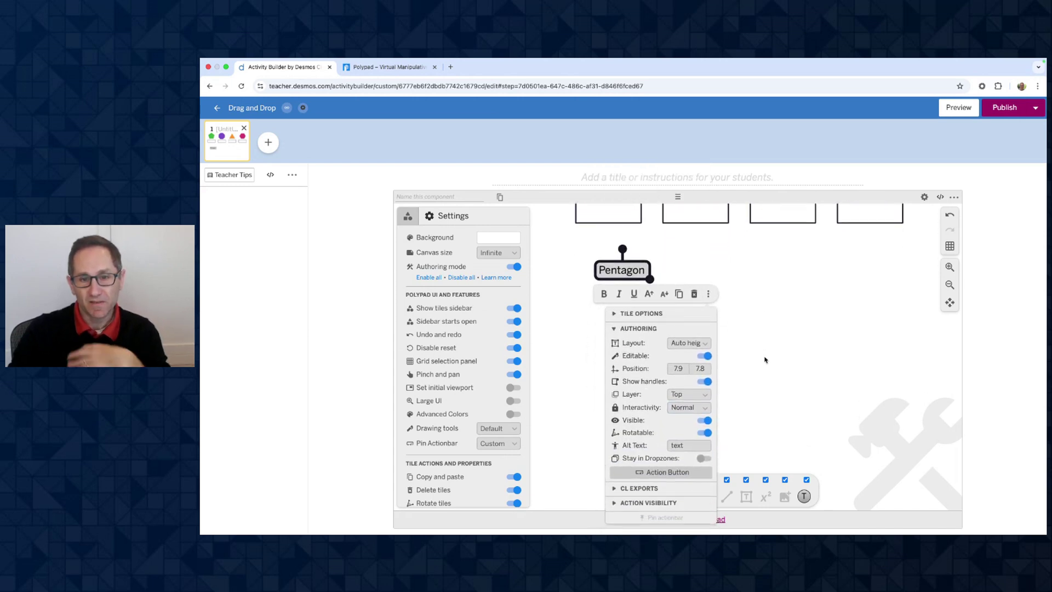
left_click(703, 356)
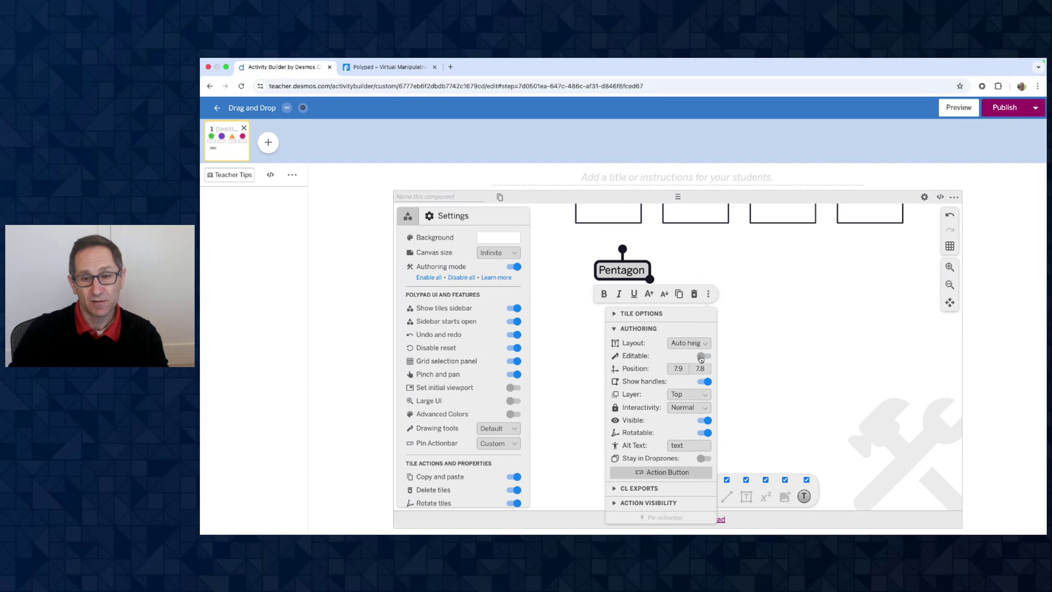
left_click(701, 382)
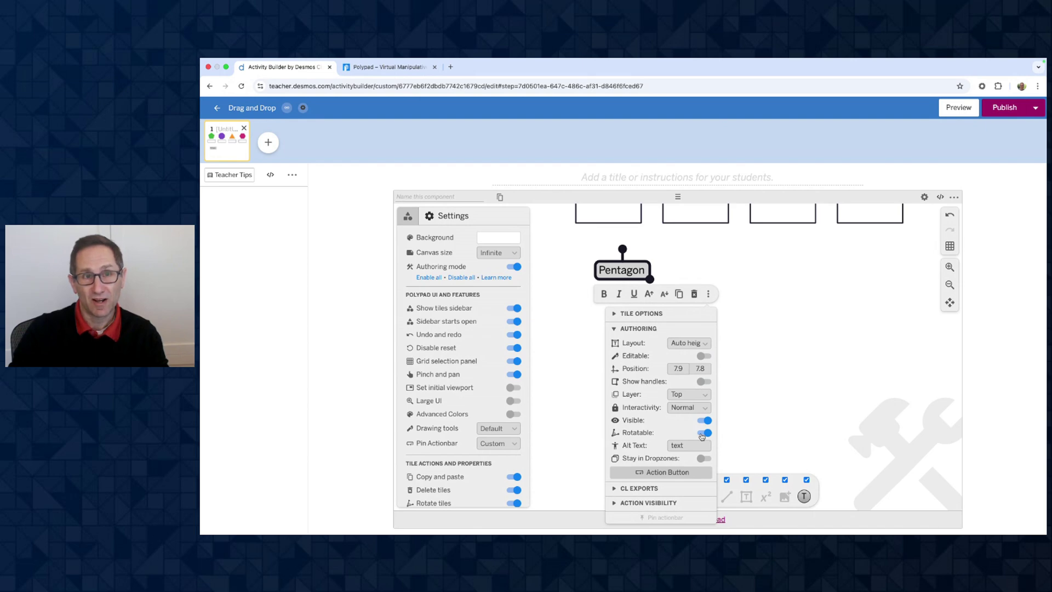
left_click(772, 390)
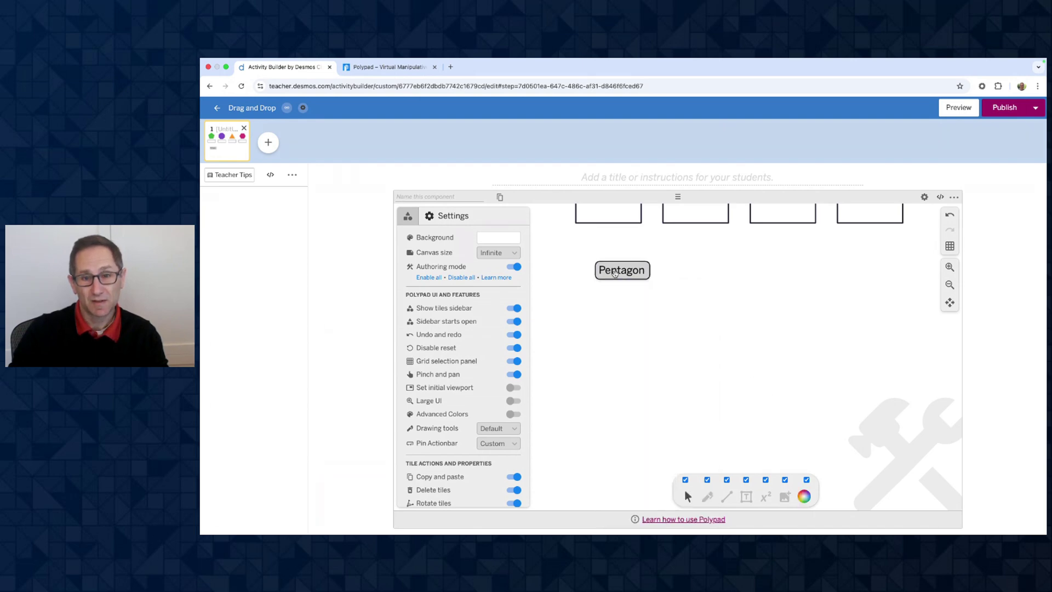
- Move the "Pentagon" tile slightly, turn off authoring mode, and check which tools and handles the selected tile still offers
mouse_move(613, 272)
left_mouse_down()
mouse_move(653, 280)
mouse_move(617, 276)
left_mouse_up()
scroll(727, 314, "up", 3)
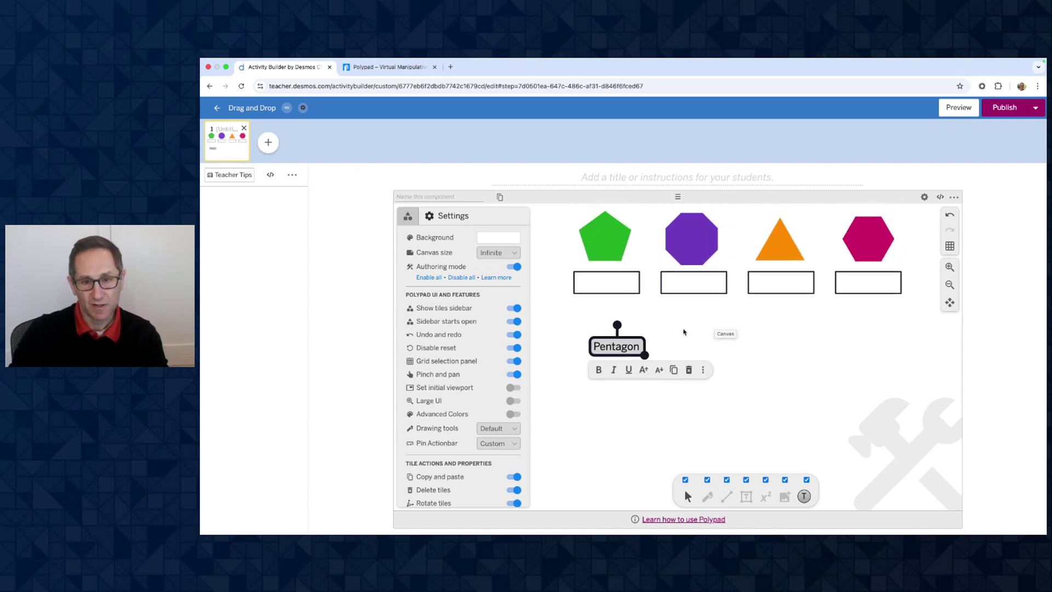
left_click(669, 337)
left_click_drag(606, 350, 623, 340)
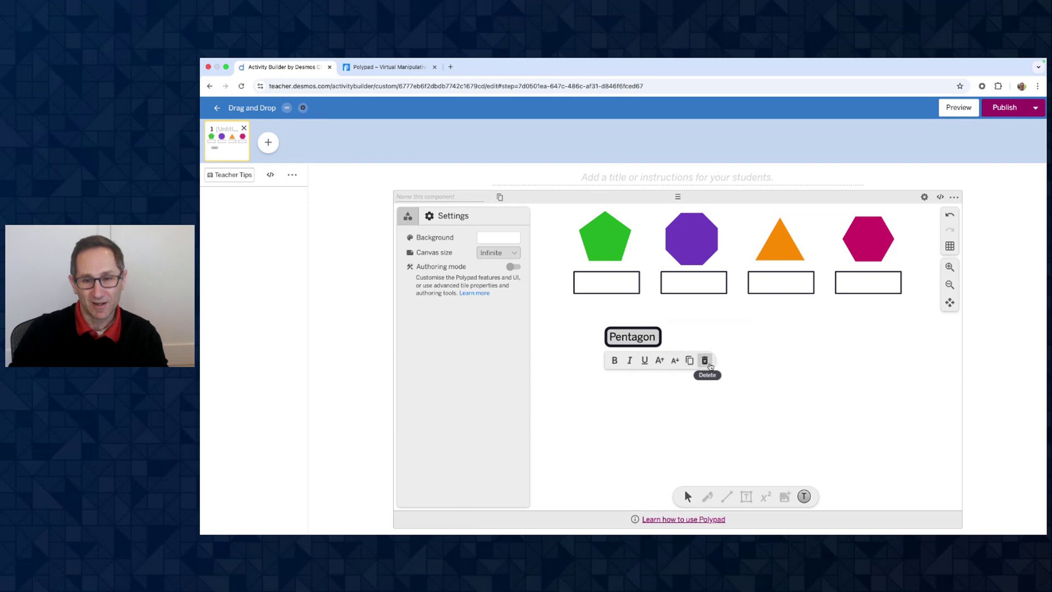
left_click(707, 324)
left_click(644, 332)
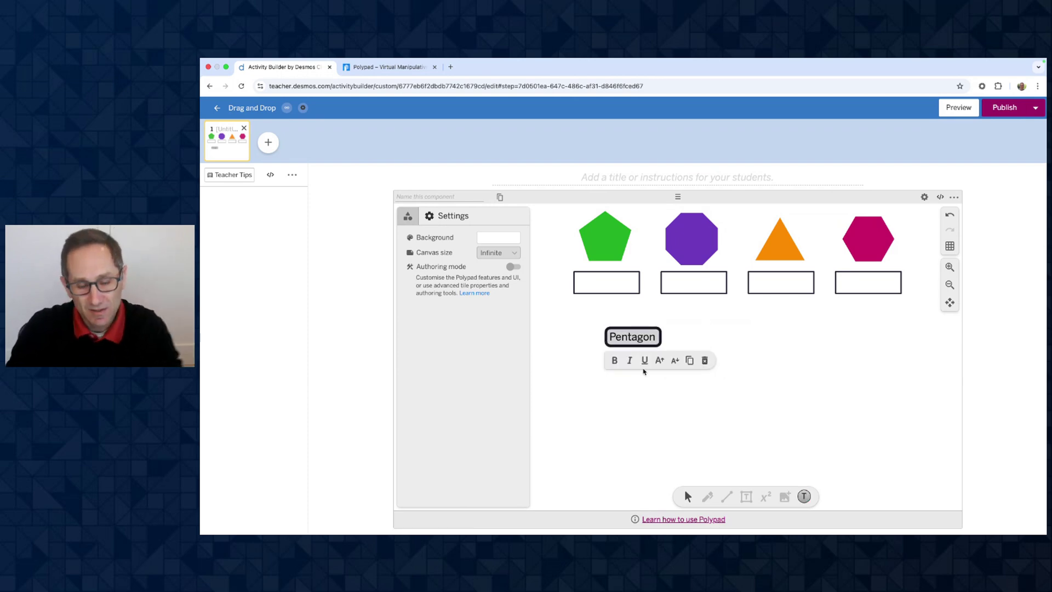
left_click(685, 395)
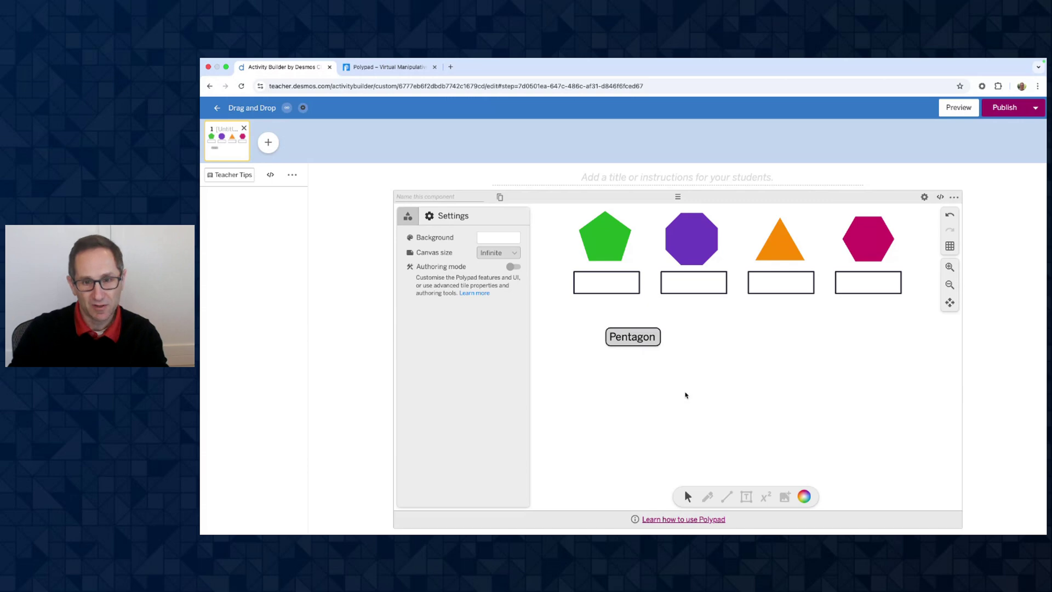
- Turn authoring mode back on and set the "Pentagon" tile's interactivity to "Cannot copy or delete"
left_click(645, 337)
left_click(719, 361)
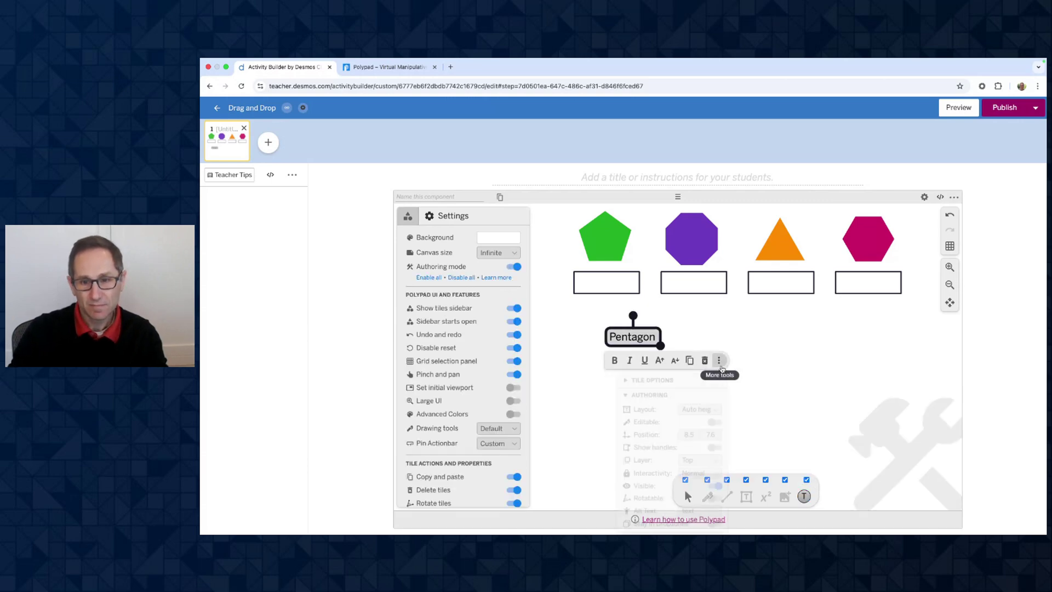
left_click(697, 430)
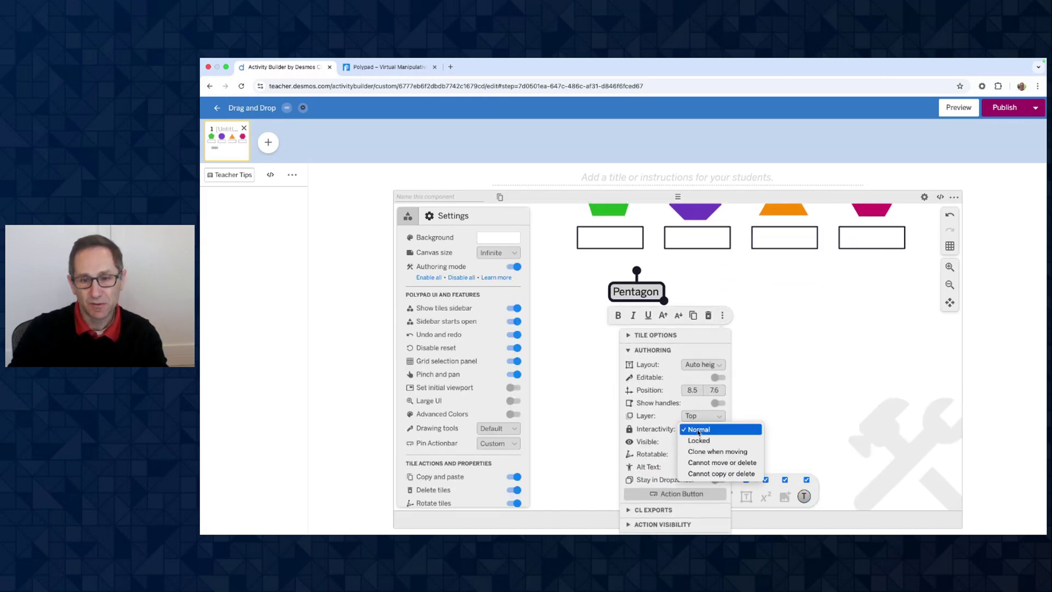
left_click(708, 474)
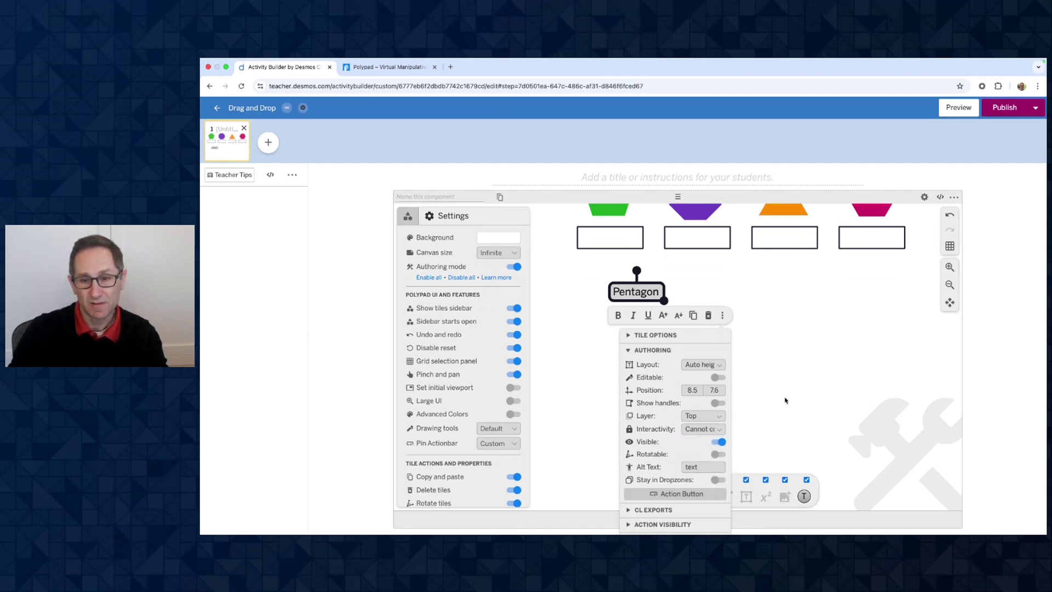
- Hide the Bold, Delete, Italic, Underline, Copy, Grow and Shrink actions for the "Pentagon" tile in its action visibility settings
left_click(633, 338)
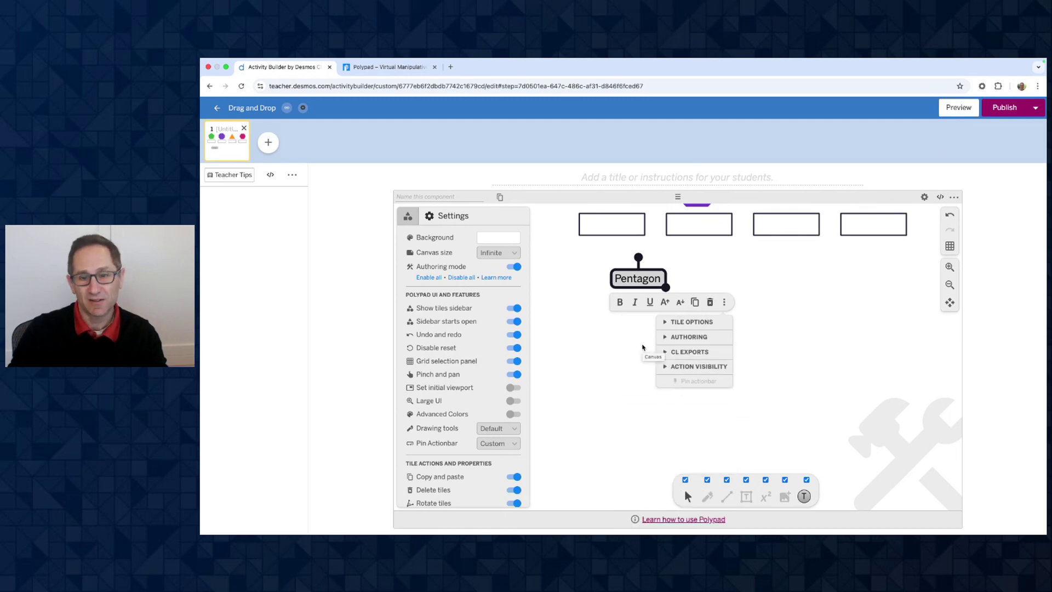
left_click(666, 367)
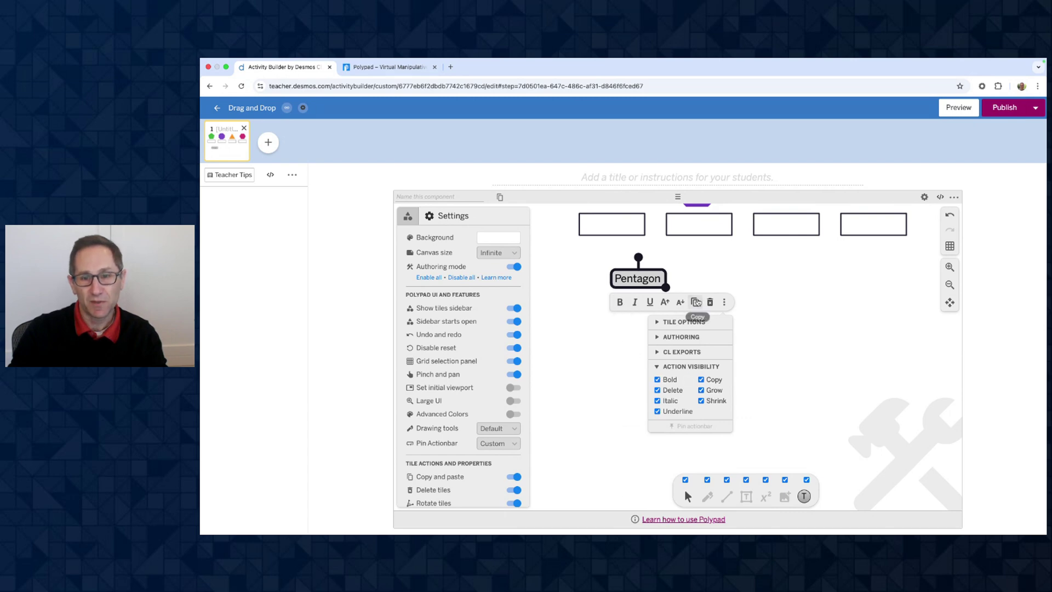
left_click(668, 379)
left_click(669, 391)
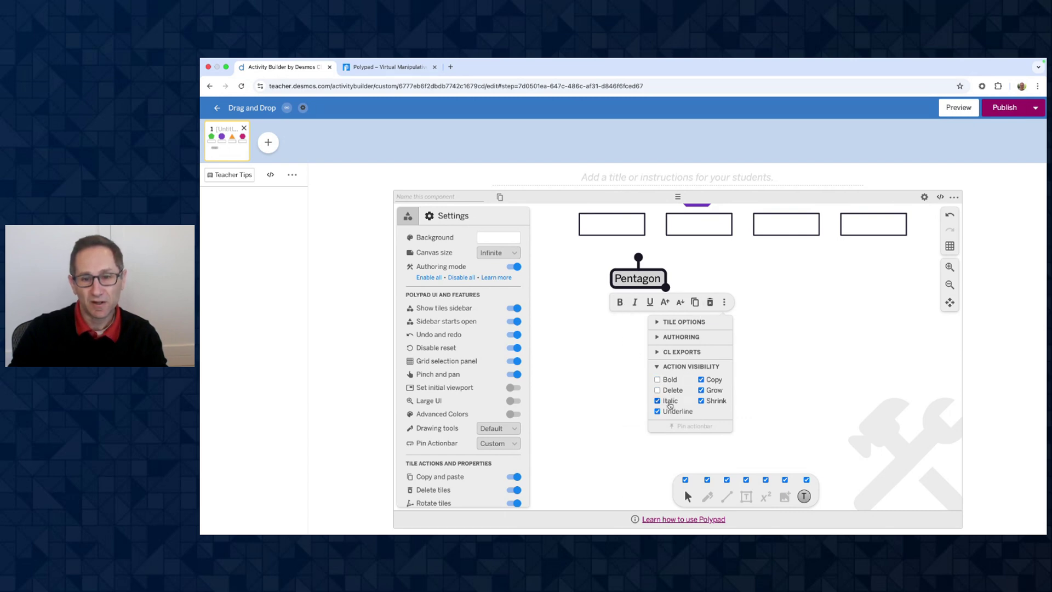
left_click(667, 402)
left_click(671, 413)
left_click(701, 390)
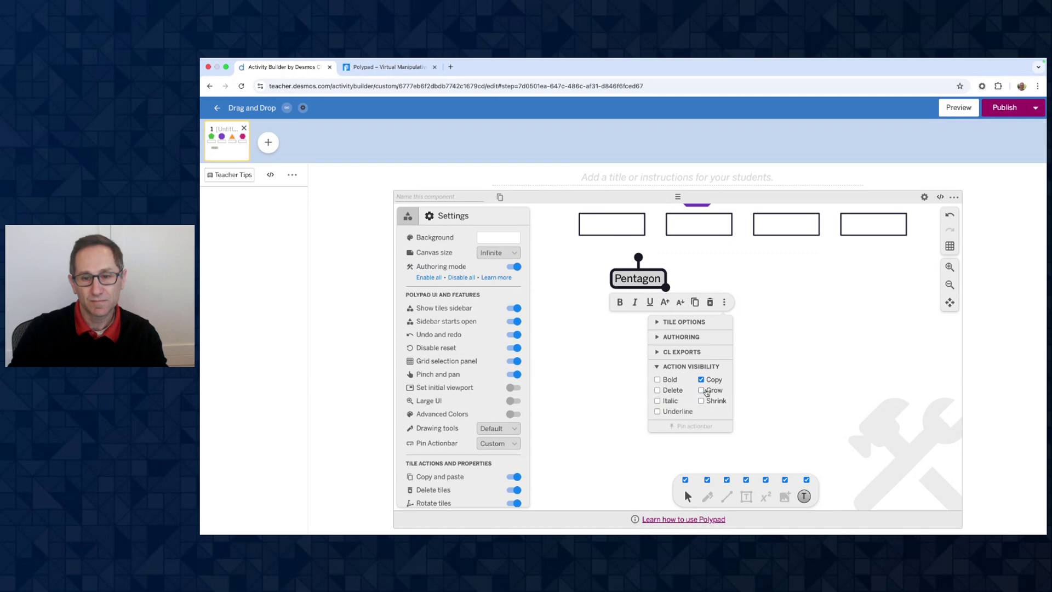
left_click(701, 380)
left_click(784, 356)
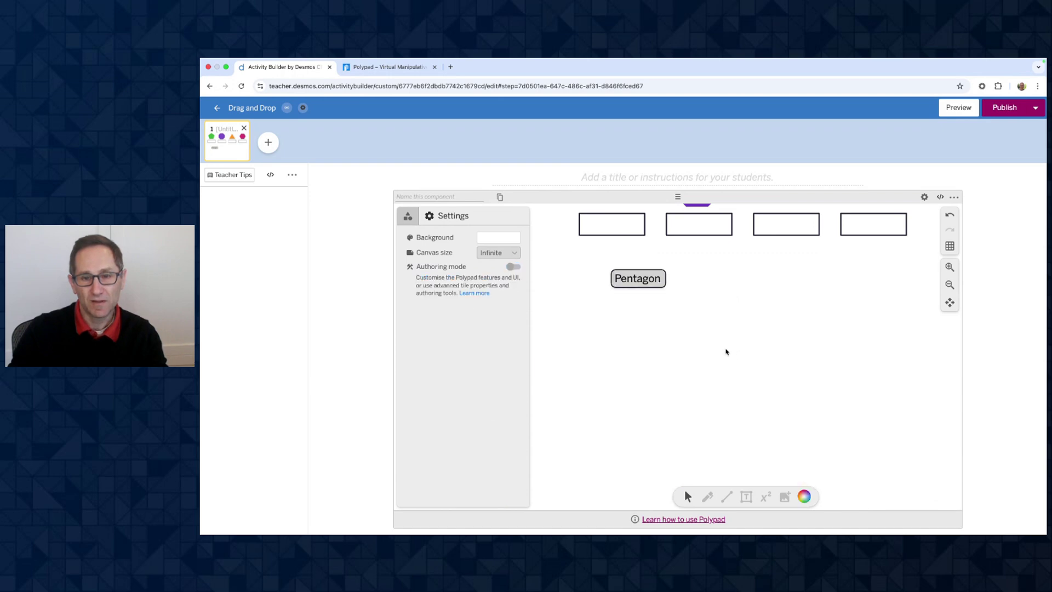
- With authoring mode off, test moving the "Pentagon" tile and leave it just below the green pentagon's drop zone
left_click_drag(633, 377, 657, 368)
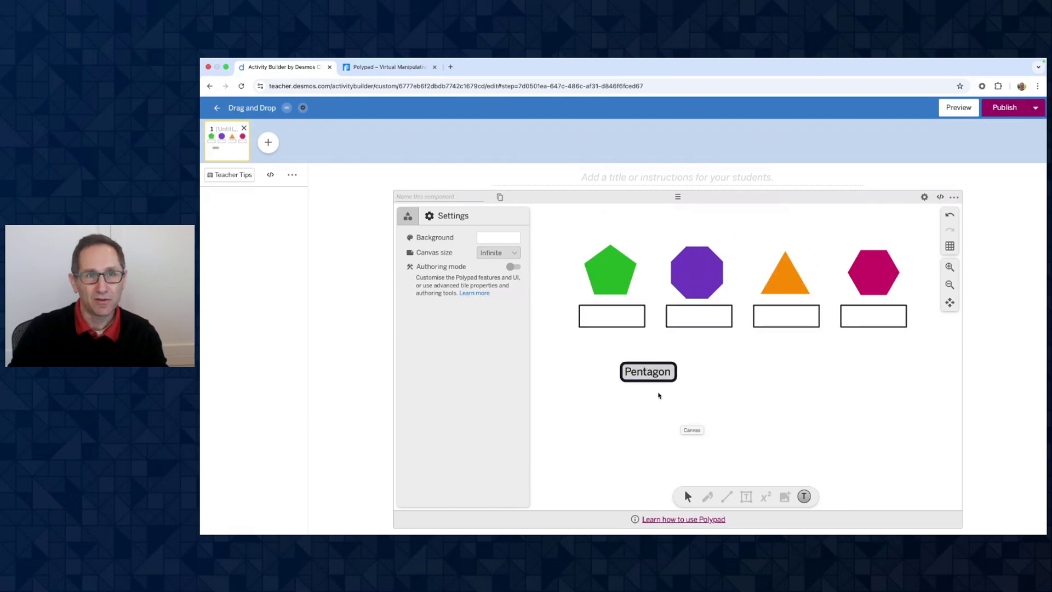
mouse_move(645, 372)
left_mouse_down()
mouse_move(602, 359)
mouse_move(627, 367)
left_mouse_up()
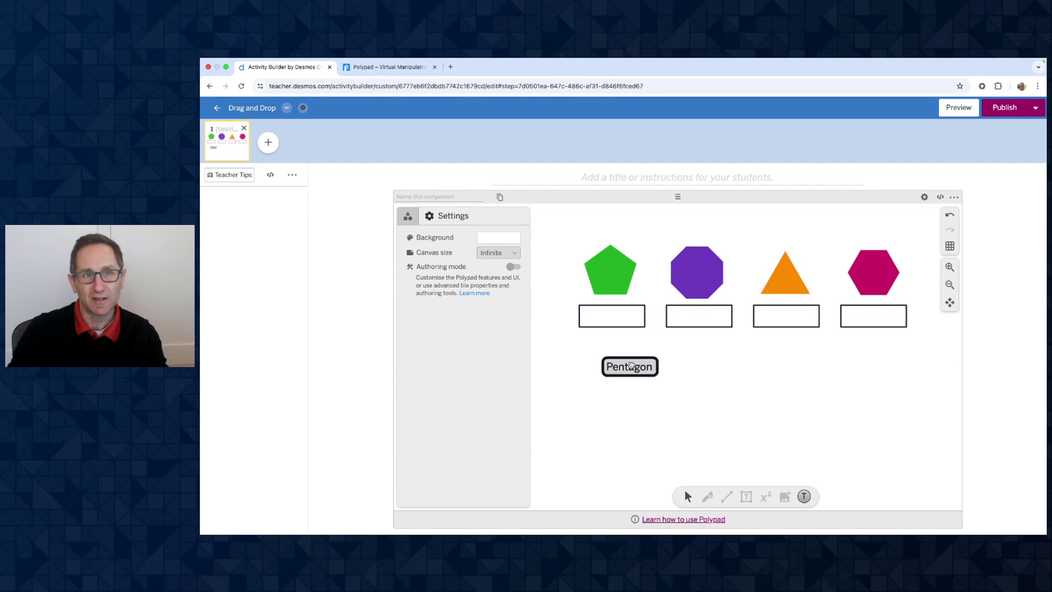
mouse_move(642, 366)
left_mouse_down()
mouse_move(618, 367)
mouse_move(626, 363)
left_mouse_up()
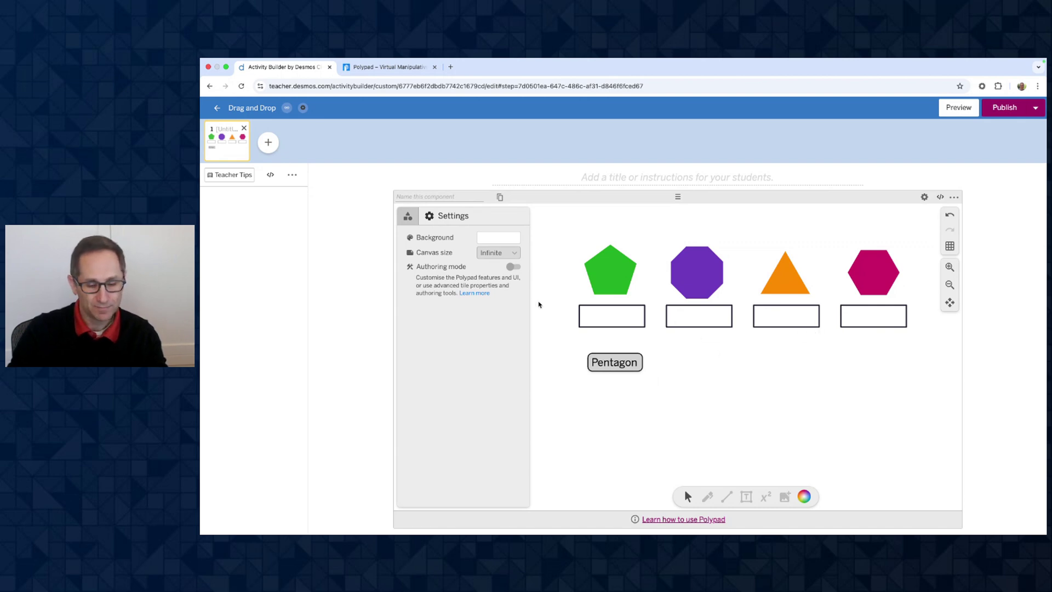
- Turn authoring mode back on and make three copies of the "Pentagon" tile, placing one beneath each remaining drop zone
left_click(609, 365)
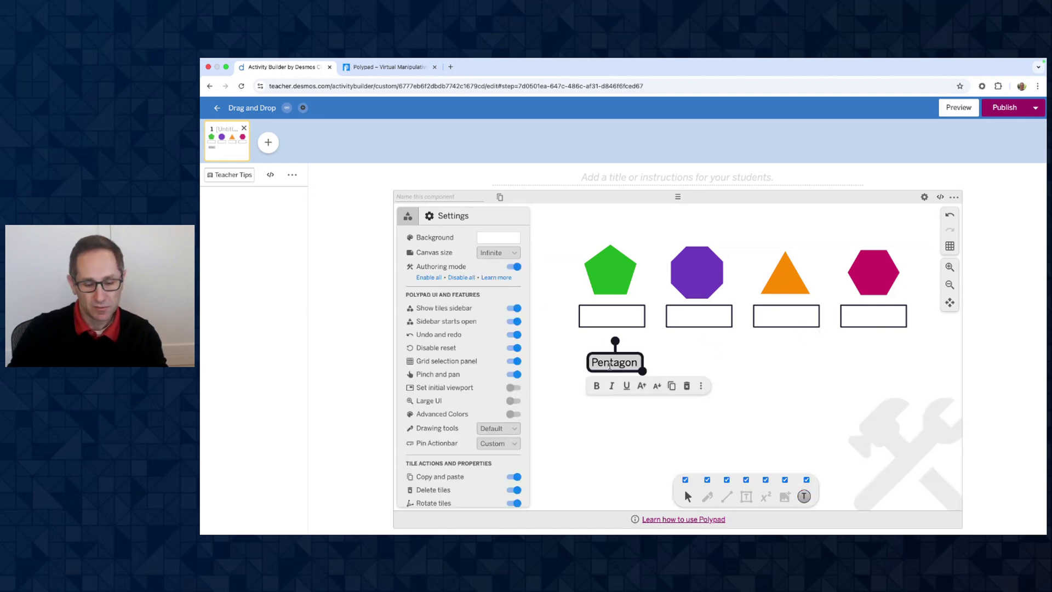
key("ctrl+c")
key("ctrl+v")
left_click_drag(625, 371, 867, 358)
key("ctrl+c")
key("ctrl+v")
key("ctrl+c")
key("ctrl+v")
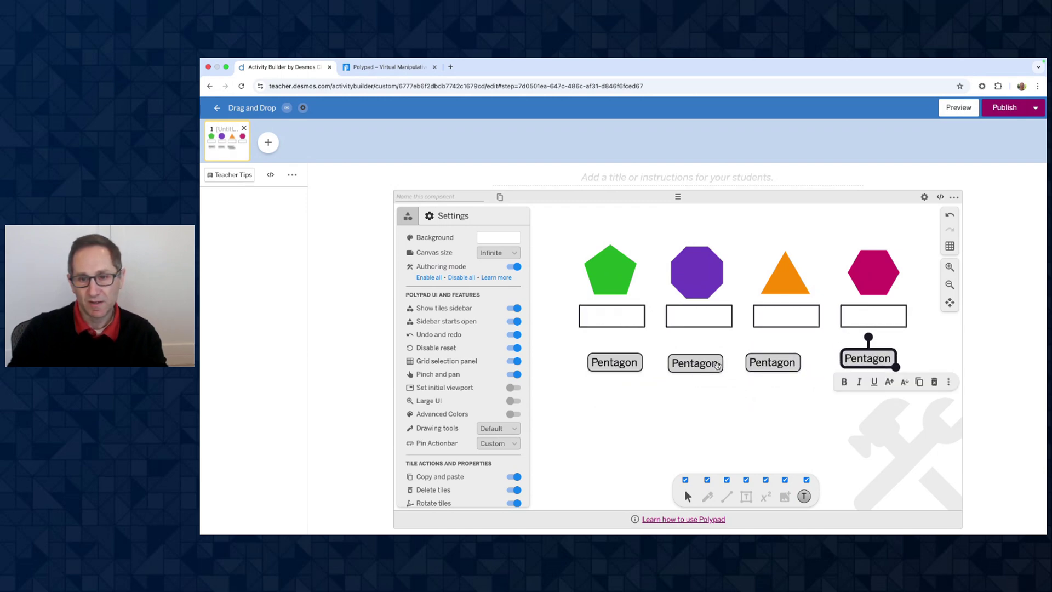
- Replace the text of the label tile beneath the purple shape's drop zone with "Octagon"
left_click(715, 365)
key("ctrl+a")
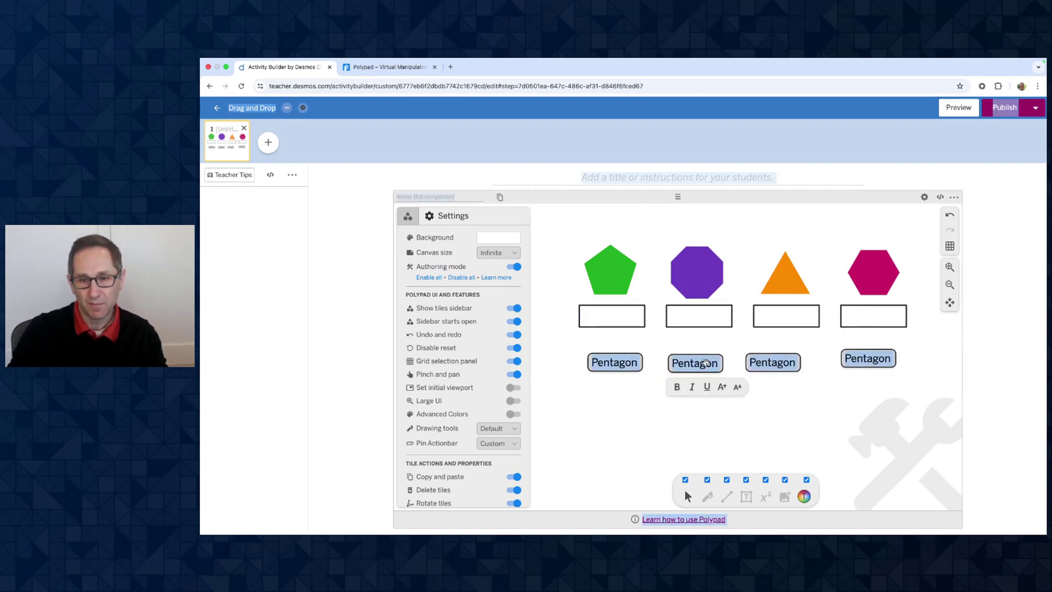
double_click(705, 363)
type("Oct")
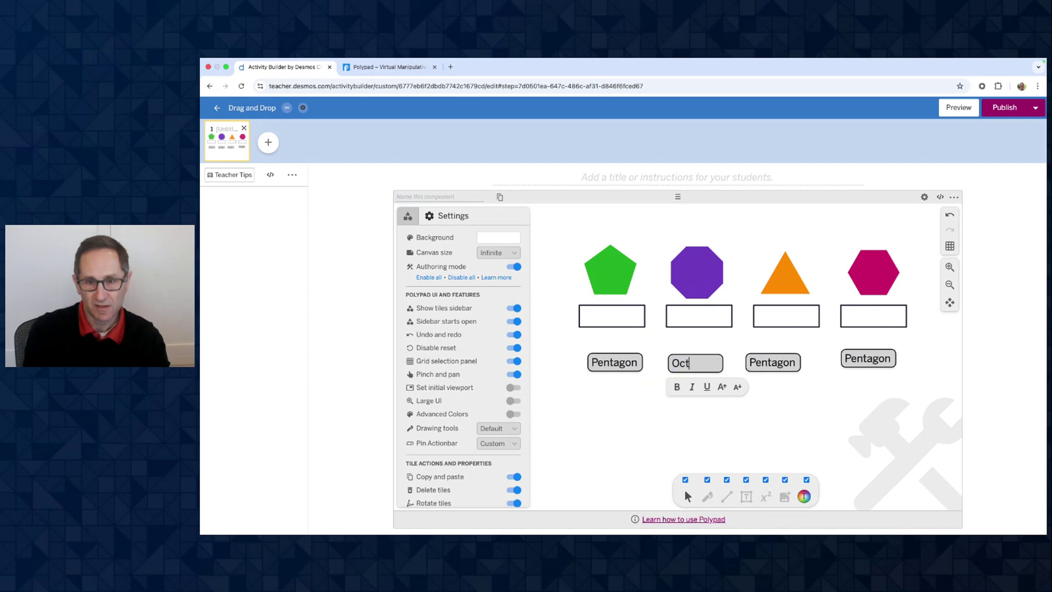
type("agon")
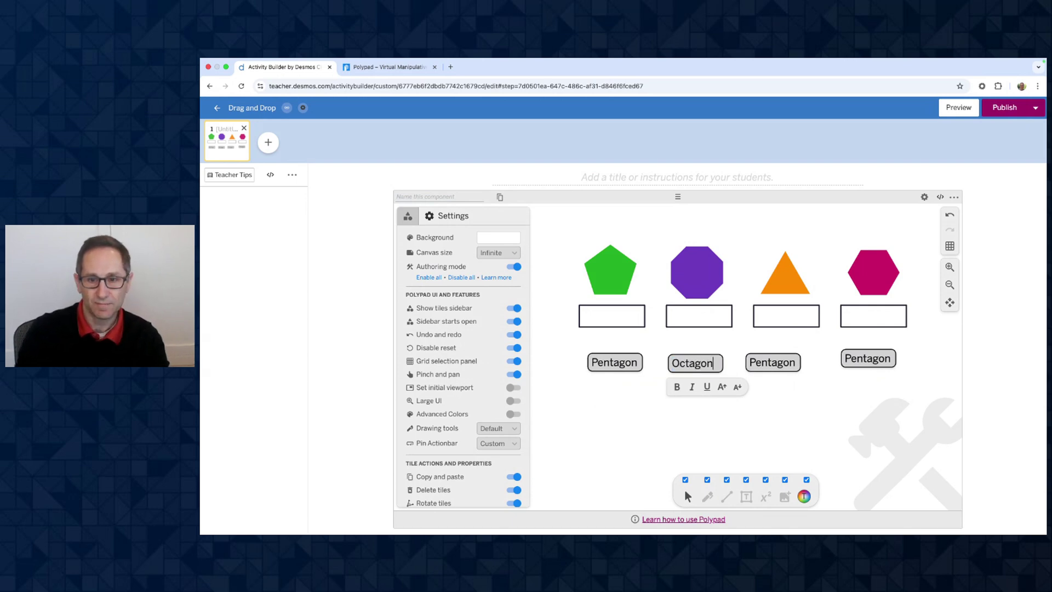
- Replace the text of the label tile beneath the orange shape's drop zone with "Triangle"
left_click(768, 363)
double_click(769, 363)
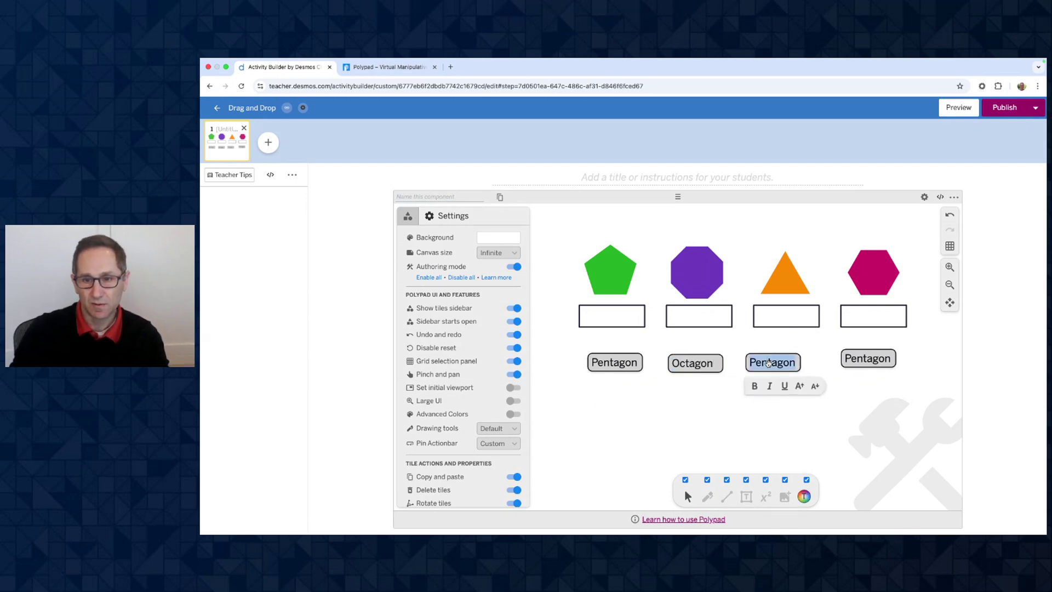
type("Triangl")
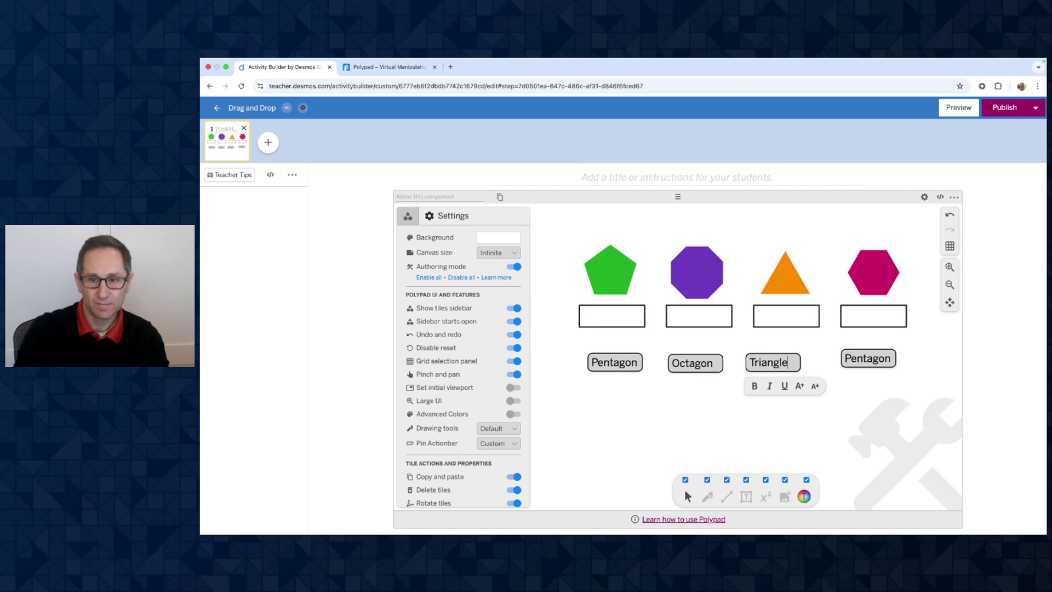
type("e")
- Replace the text of the label tile beneath the magenta shape's drop zone with "Hexagon", and select the "Triangle" tile
left_click(869, 361)
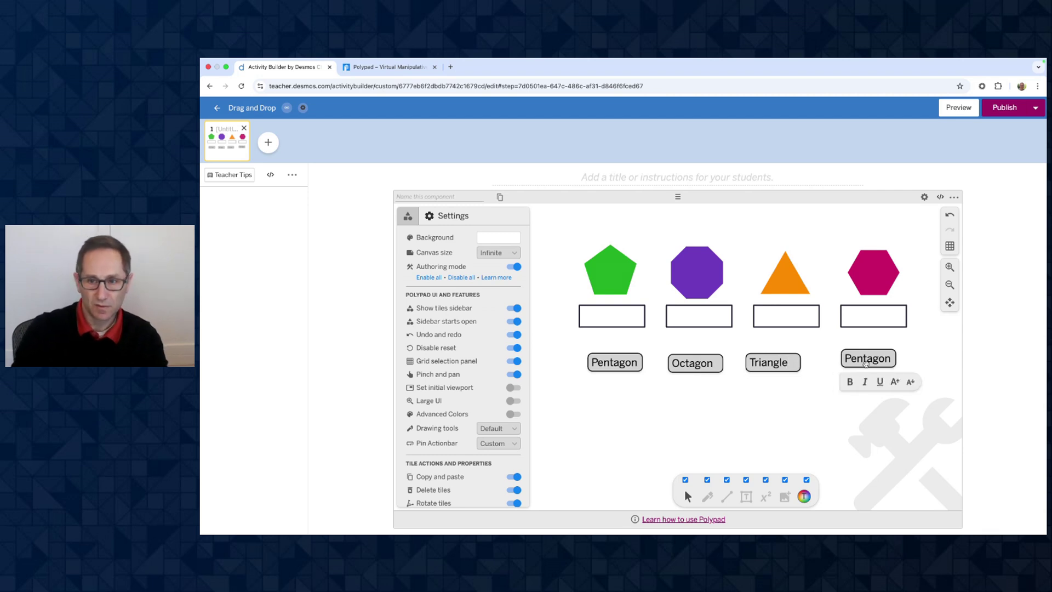
double_click(861, 361)
type("hexago")
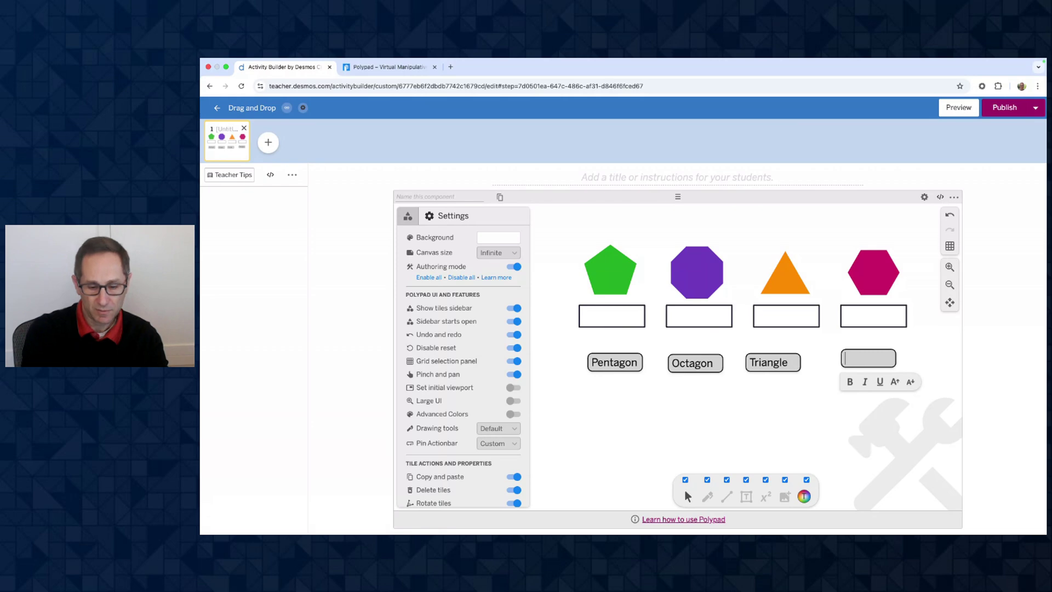
type("Hexagon")
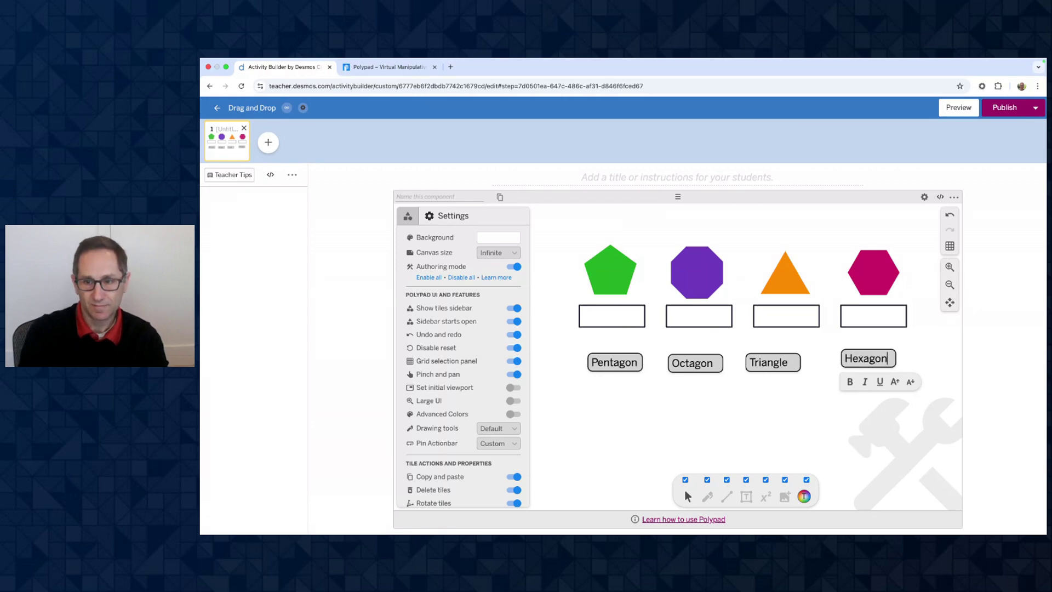
left_click(798, 370)
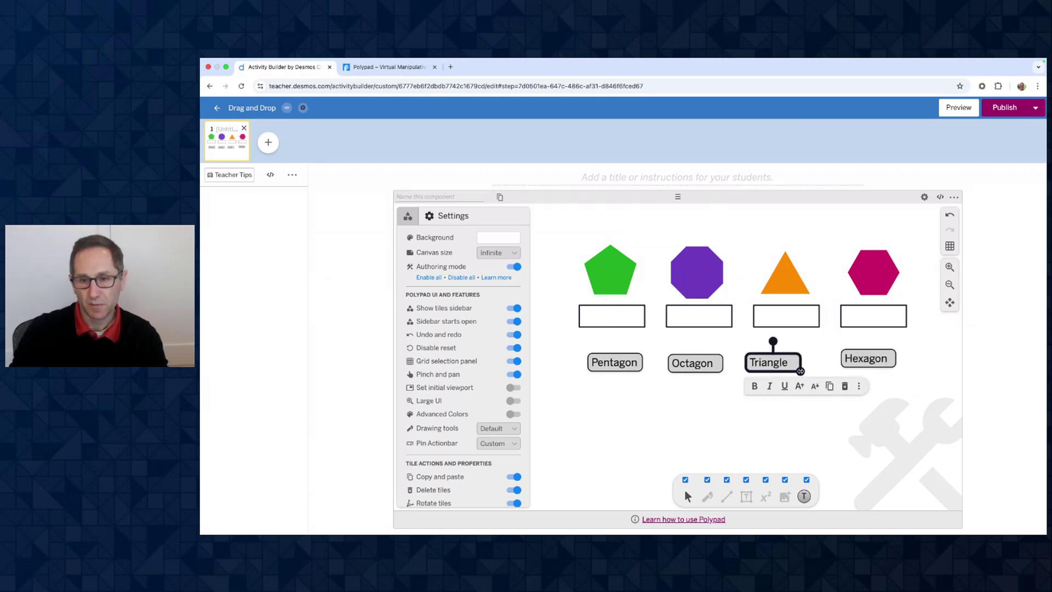
- Narrow the "Triangle", "Octagon" and "Hexagon" label tiles so their widths fit their text
left_click(707, 368)
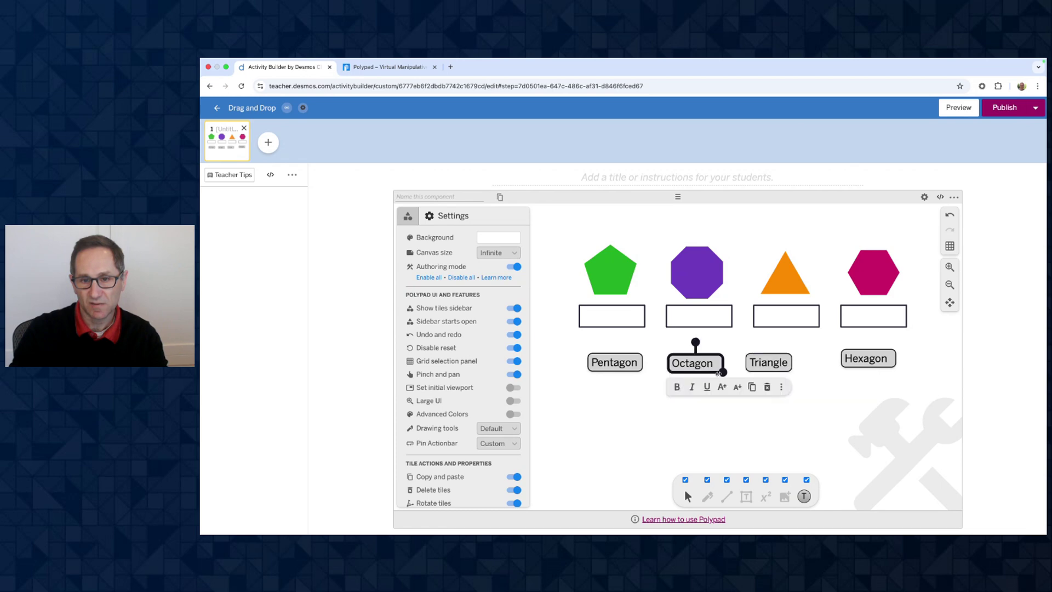
left_click(860, 357)
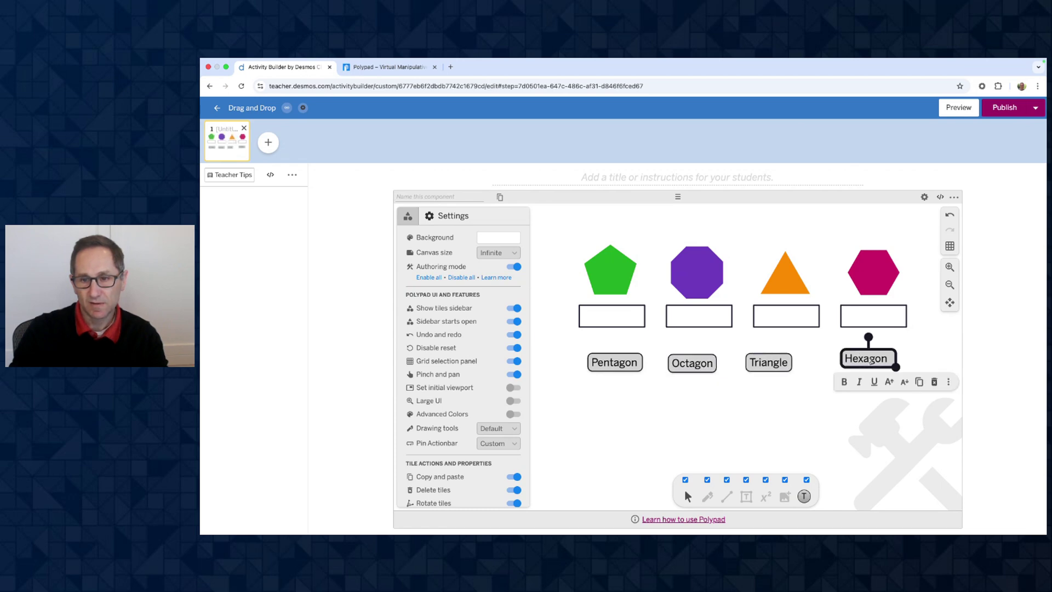
left_click(911, 363)
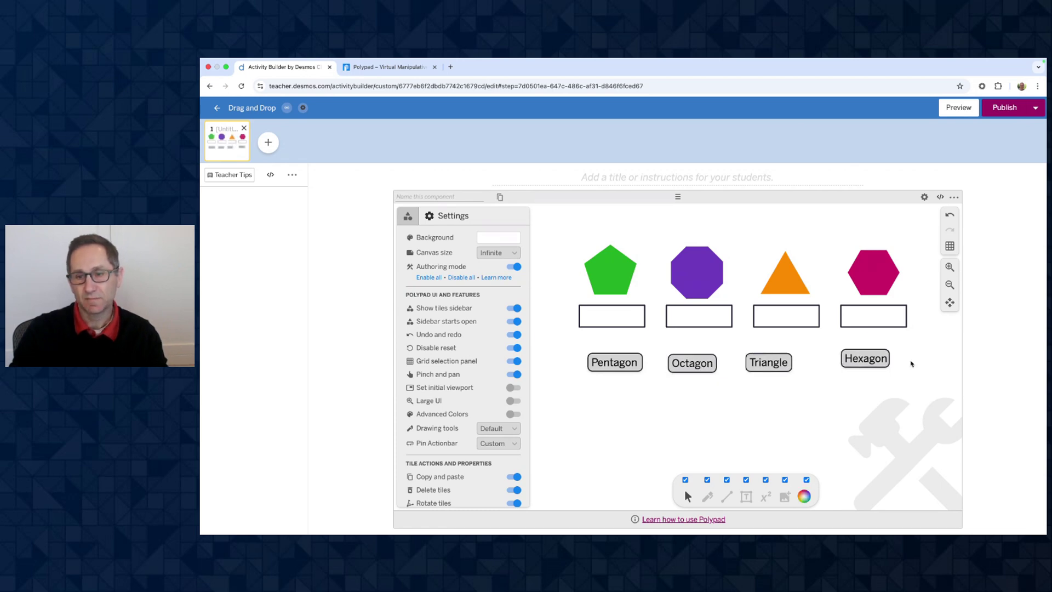
- Move the "Octagon" tile directly beneath the "Pentagon" tile and the "Triangle" tile diagonally below them
left_click_drag(673, 369, 593, 387)
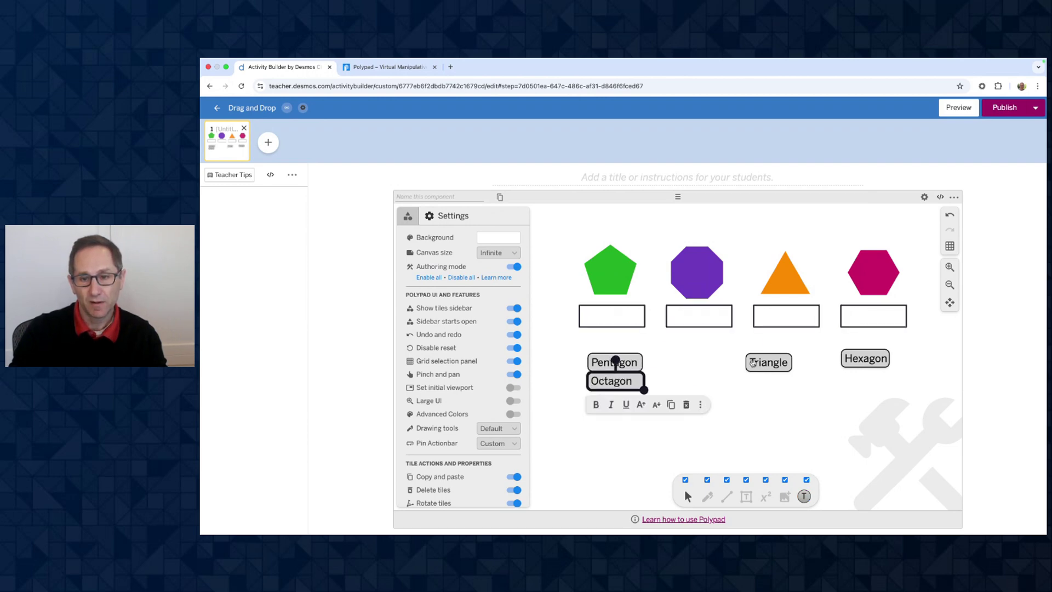
left_click(768, 363)
left_click_drag(769, 363, 667, 421)
- Examine the authoring options of the "Pentagon" label tile
left_click(614, 362)
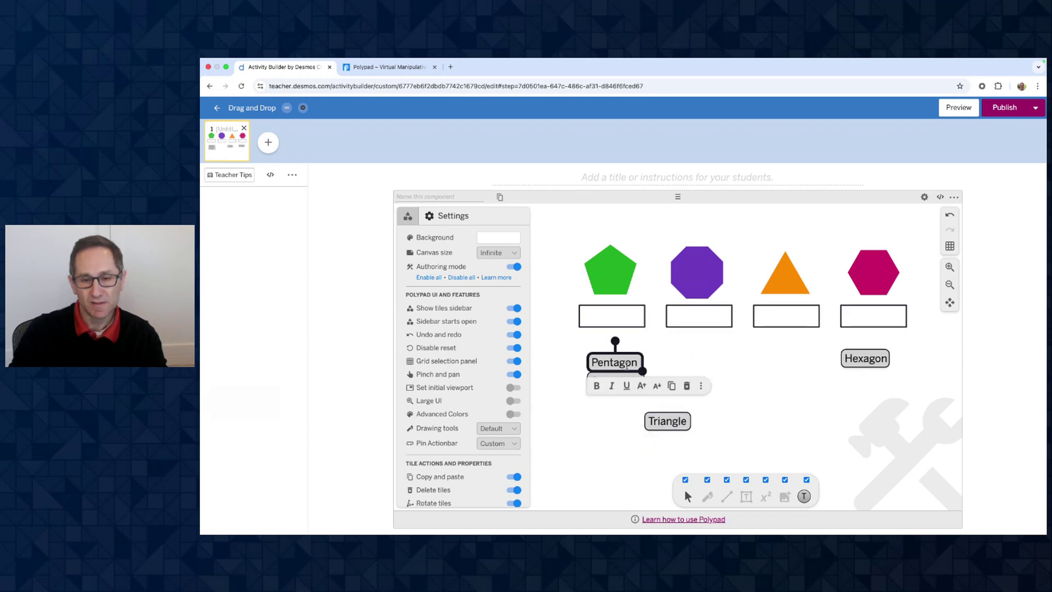
left_click(707, 388)
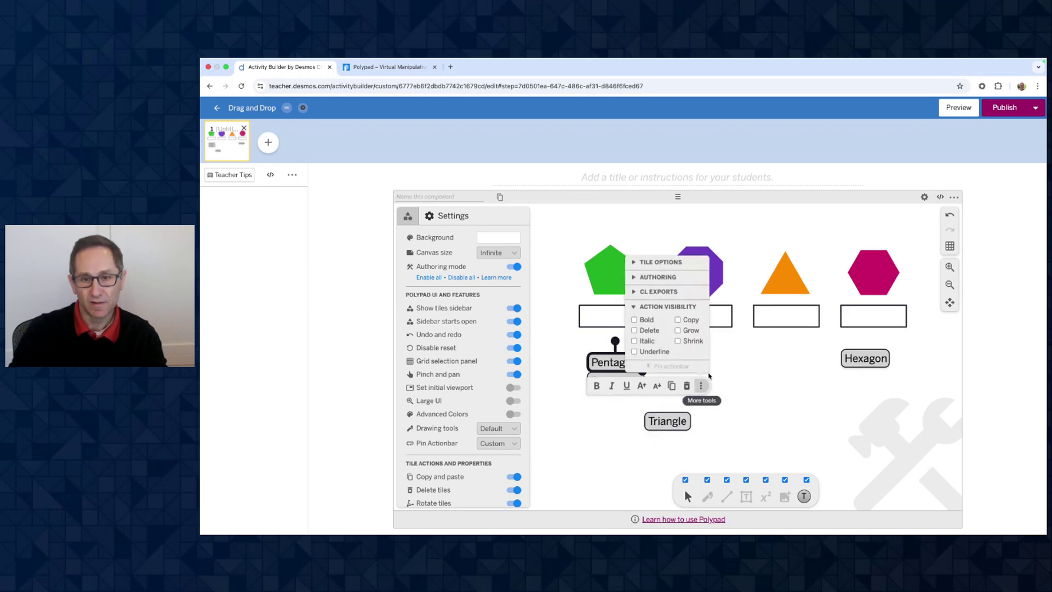
left_click(647, 276)
scroll(746, 347, "up", 2)
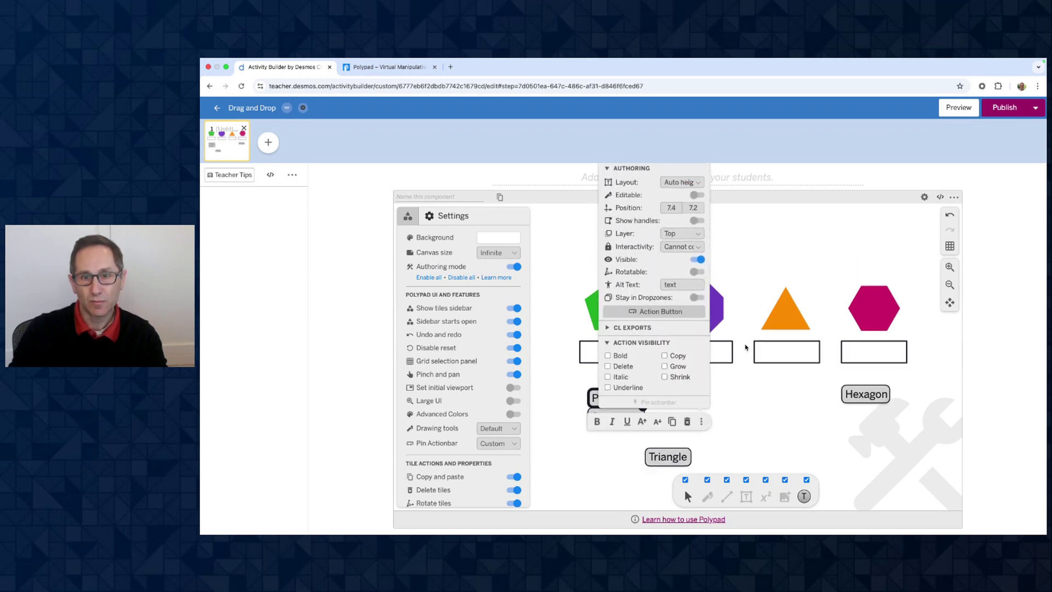
left_click(757, 426)
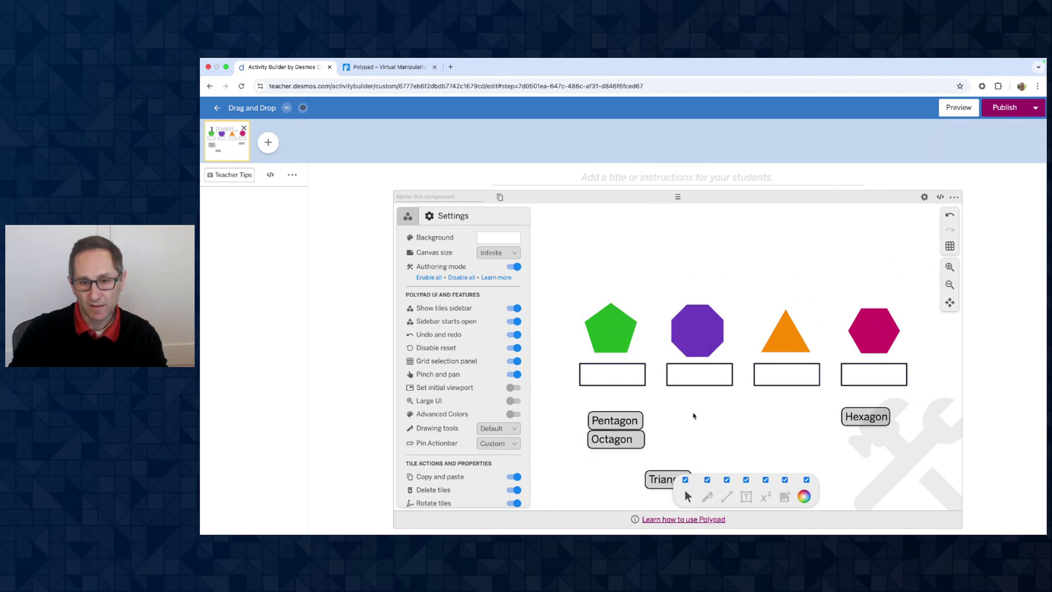
- Stack the "Octagon" and "Triangle" tiles closely beneath the "Pentagon" tile to compare their sizes
left_click(642, 434)
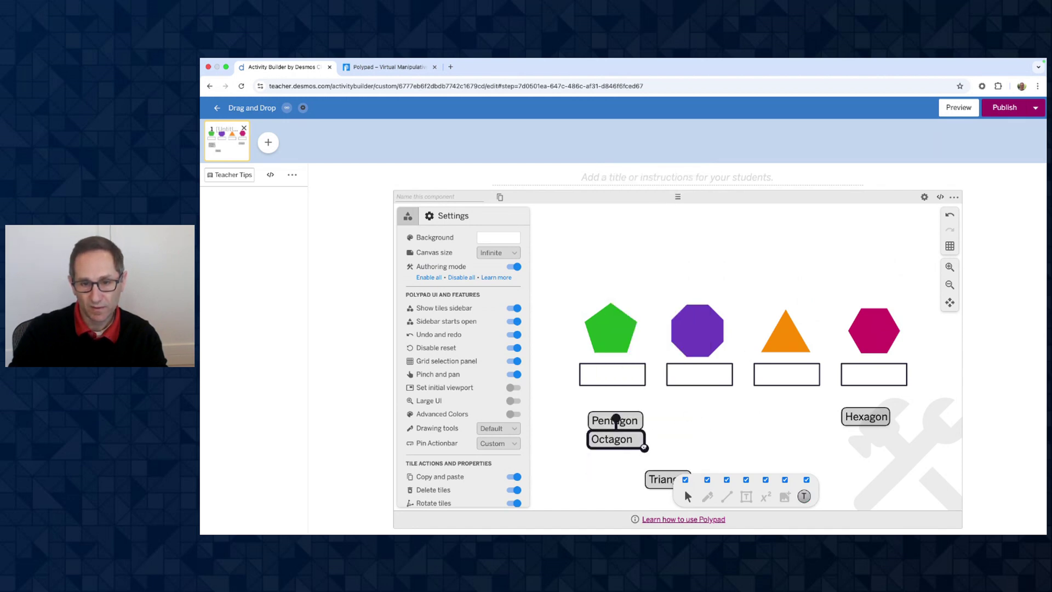
left_click(665, 436)
scroll(666, 438, "down", 1)
mouse_move(666, 438)
left_mouse_down()
mouse_move(613, 420)
mouse_move(672, 383)
mouse_move(591, 396)
mouse_move(660, 436)
left_mouse_up()
- Delete the "Octagon", "Triangle" and "Hexagon" label tiles, keeping only the "Pentagon" tile
left_click(571, 403)
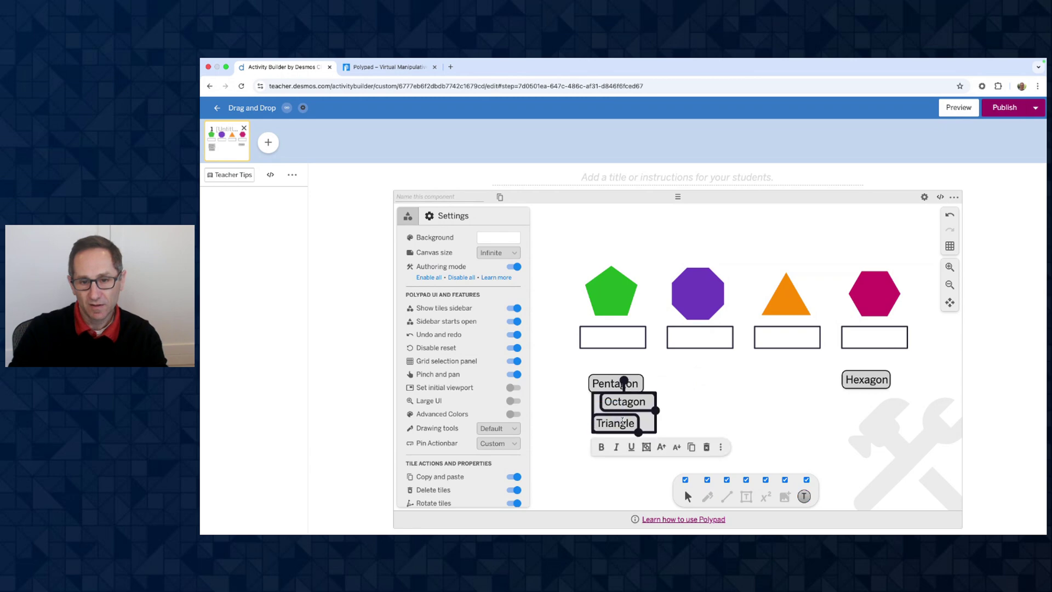
key("Delete")
left_click(847, 375)
key("Delete")
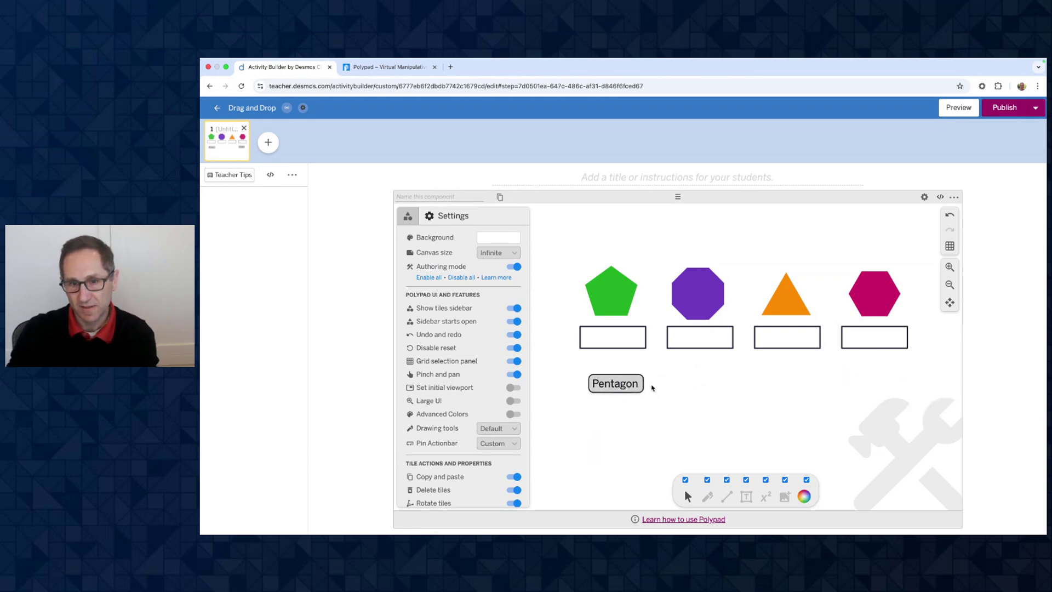
- Widen the "Pentagon" tile slightly and set its layout to Fixed
left_click(622, 384)
left_click_drag(644, 392, 647, 393)
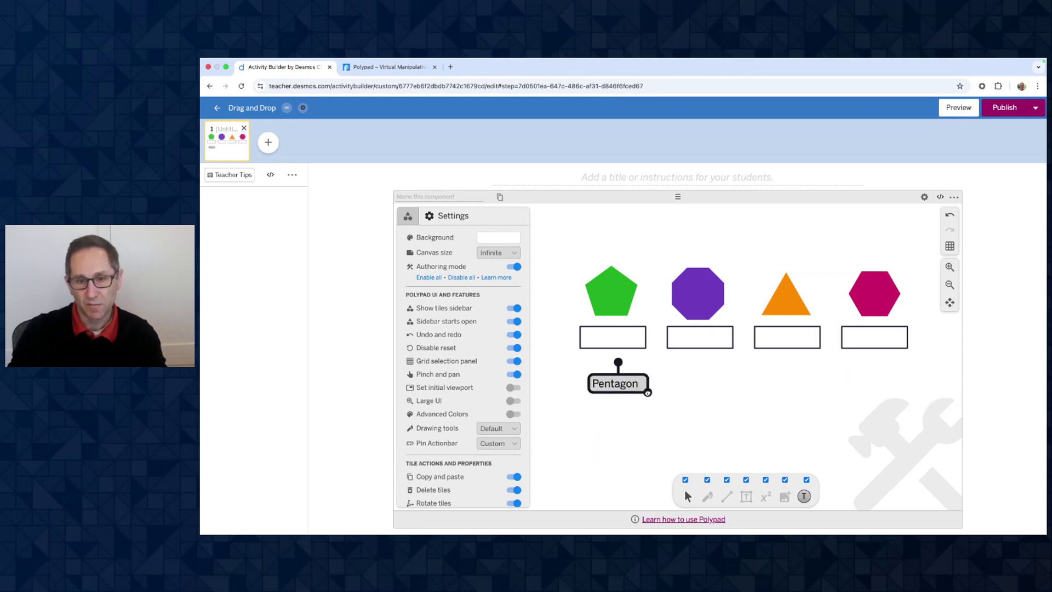
left_click(700, 407)
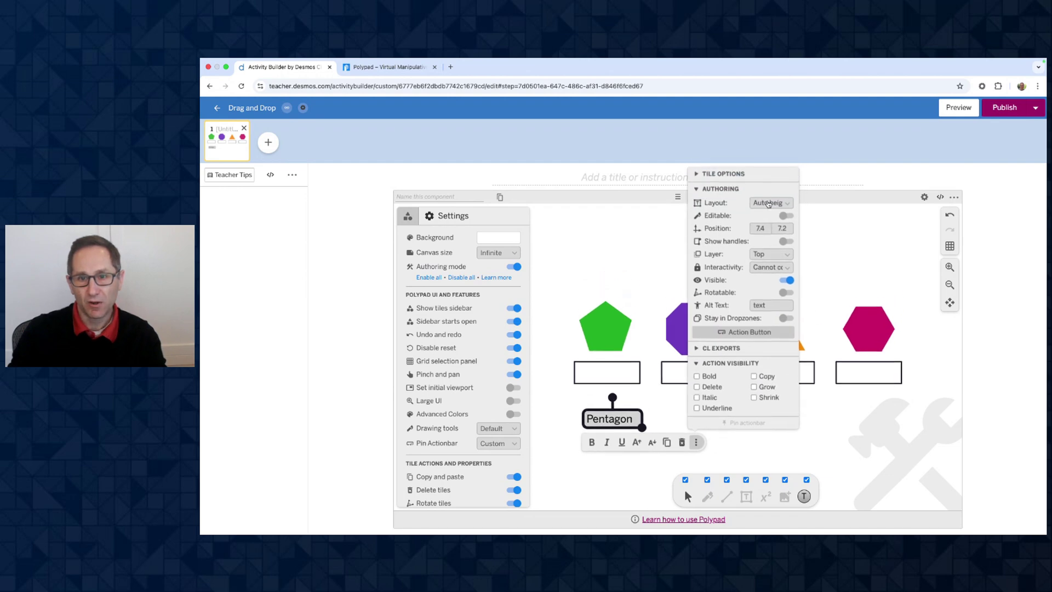
left_click(768, 203)
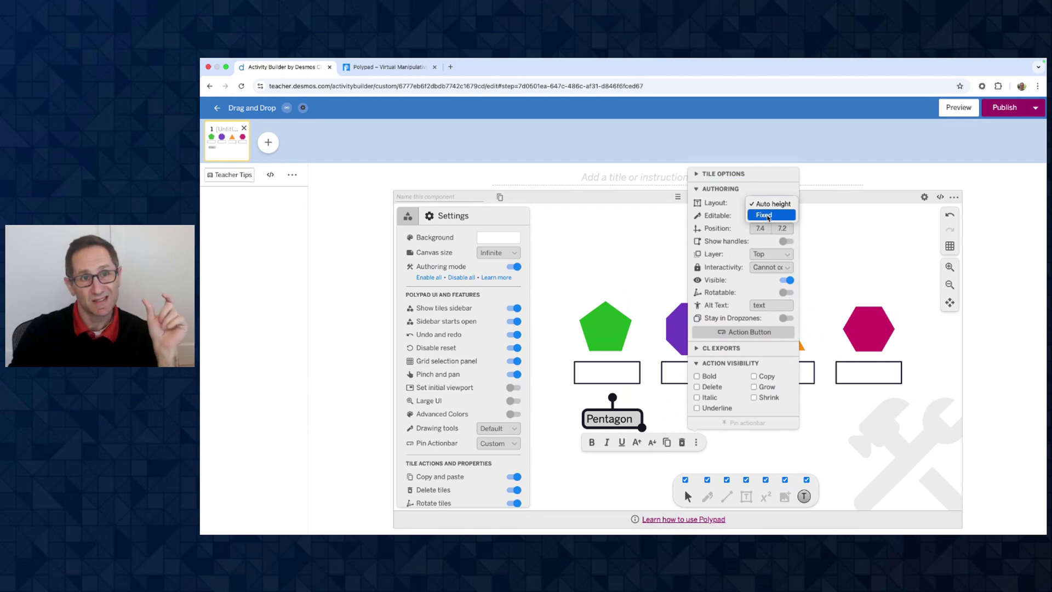
left_click(767, 215)
left_click(754, 418)
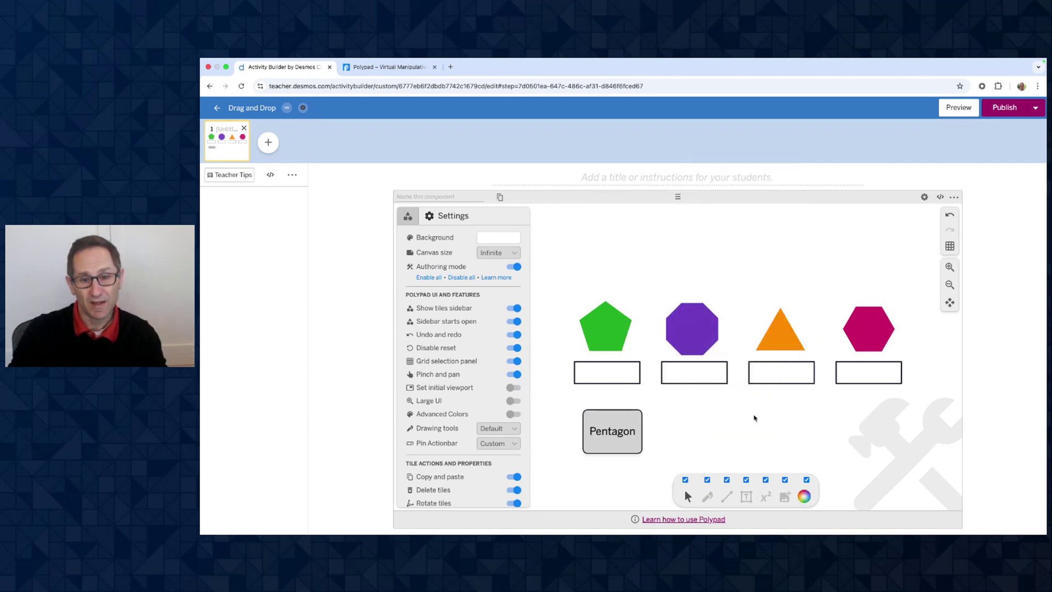
- Shrink the "Pentagon" tile's height to fit its text and place it beneath the green shape's drop zone
left_click(636, 451)
left_click_drag(636, 450, 606, 418)
left_click(661, 407)
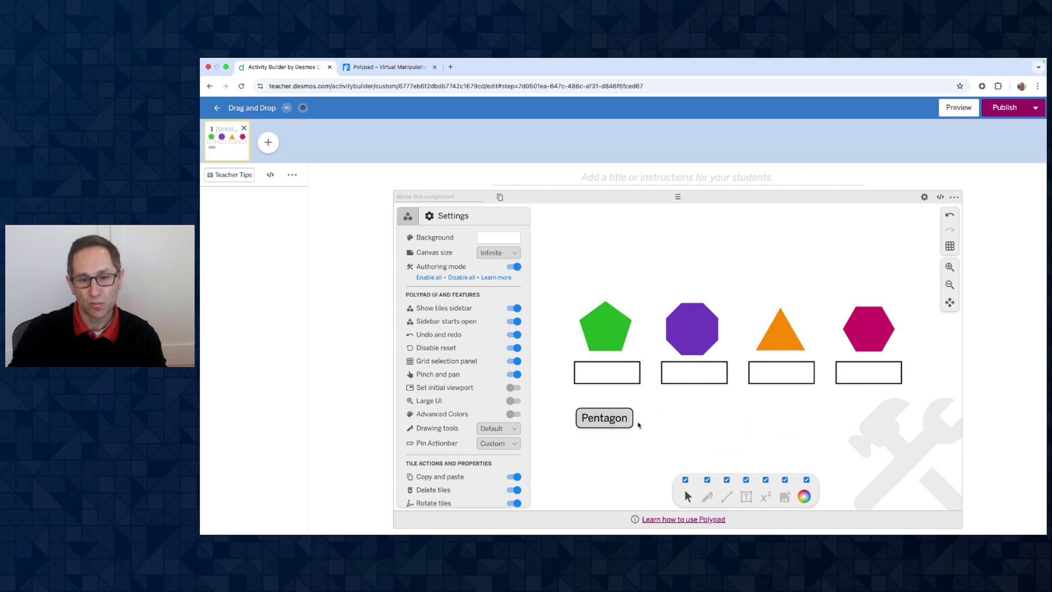
- Review the layout choices for the resized "Pentagon" tile, leaving it on Fixed
left_click(625, 426)
left_click(688, 442)
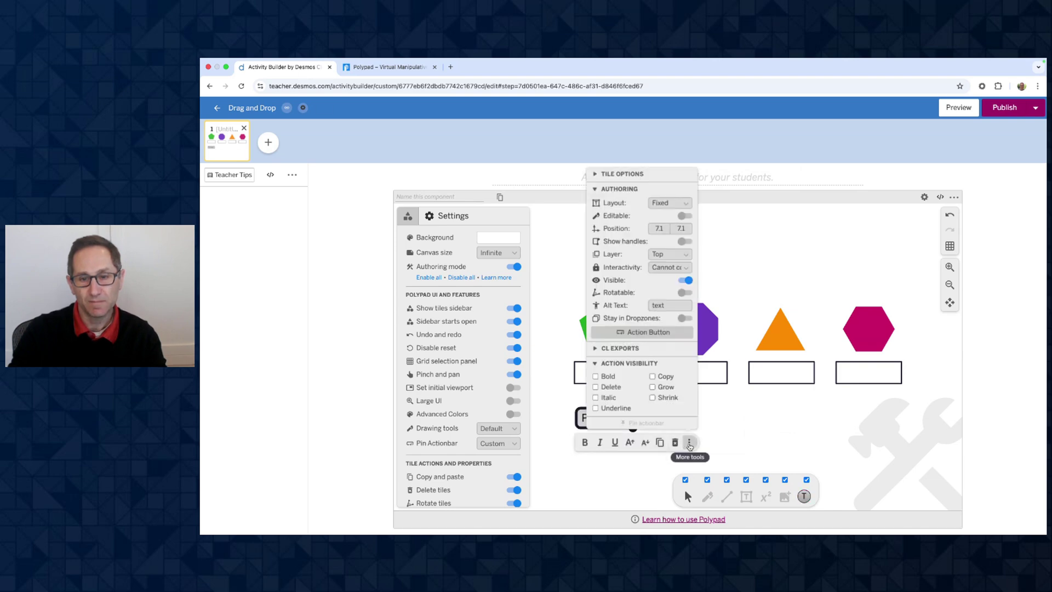
left_click(666, 202)
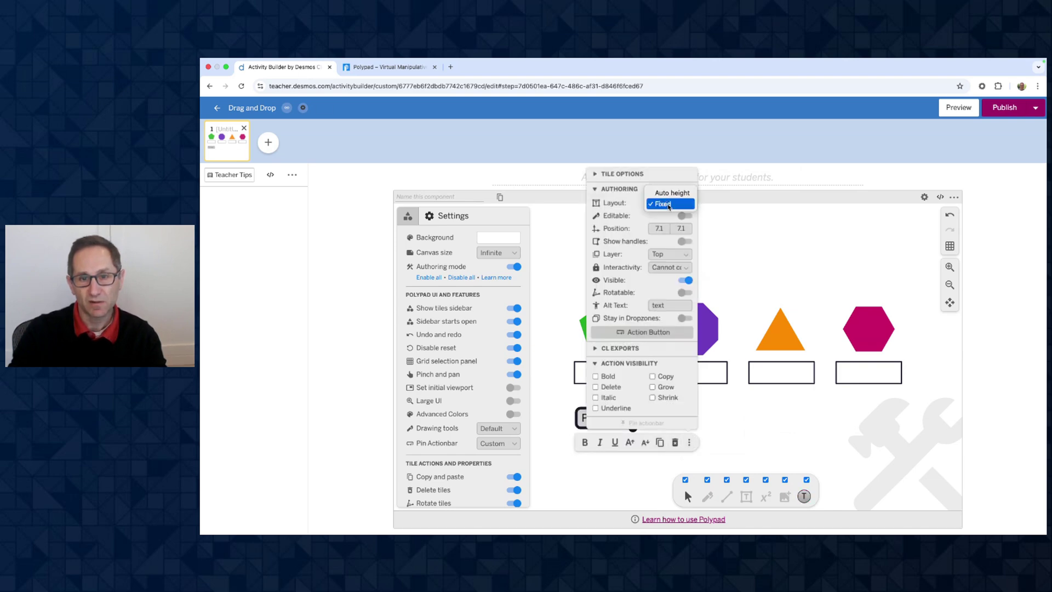
left_click(749, 429)
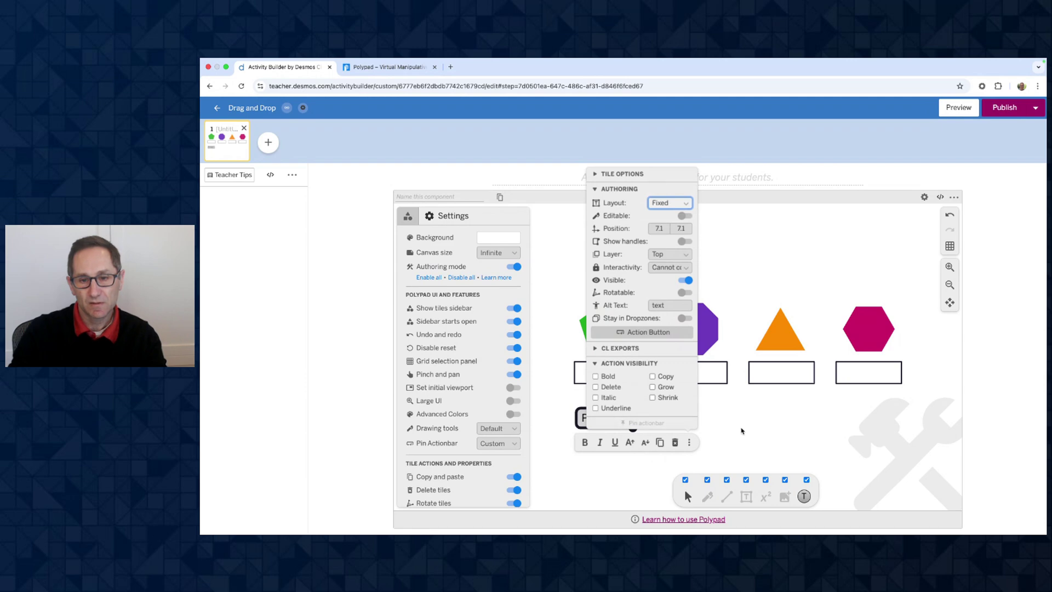
left_click(740, 431)
- Make three copies of the fixed-size "Pentagon" tile and spread them in a row beneath the other drop zones
left_click(618, 420)
key("ctrl+c")
key("ctrl+v")
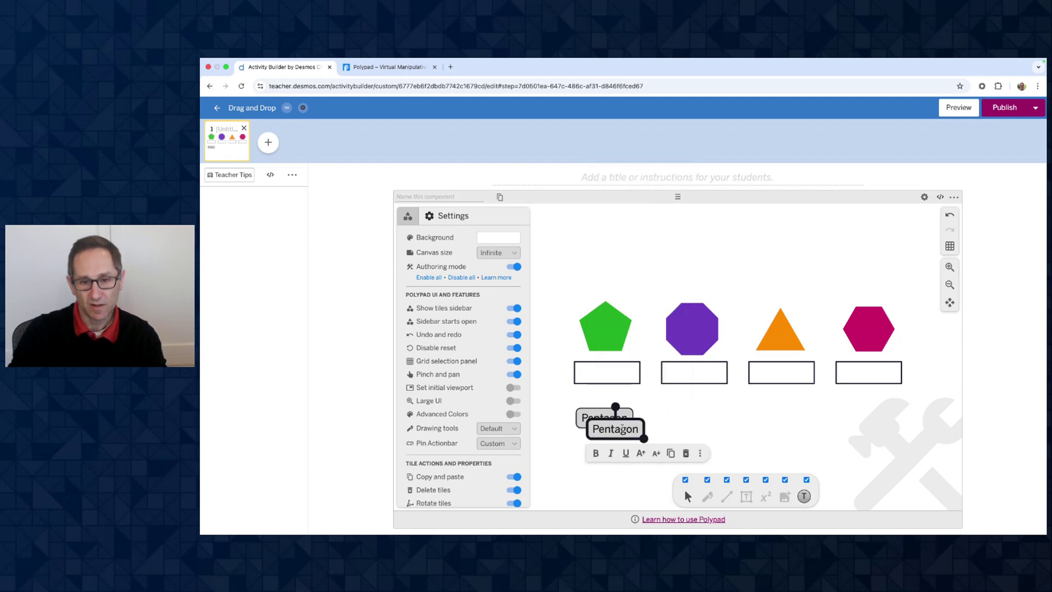
left_click_drag(622, 426, 847, 418)
key("ctrl+v")
key("ctrl+v")
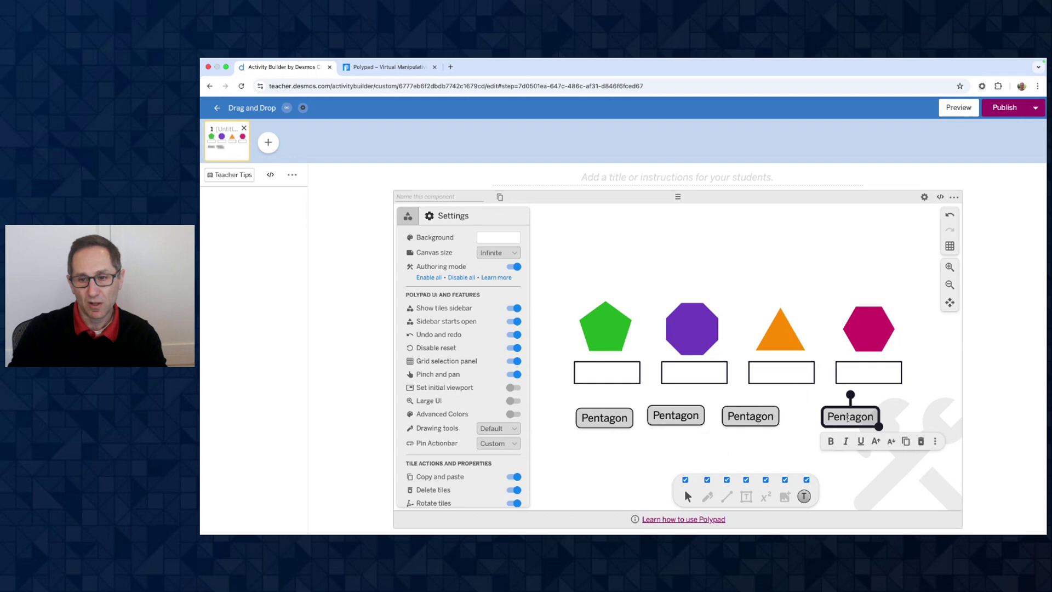
- Replace the text of the second label tile in the row with "Octagon"
left_click(694, 418)
double_click(694, 417)
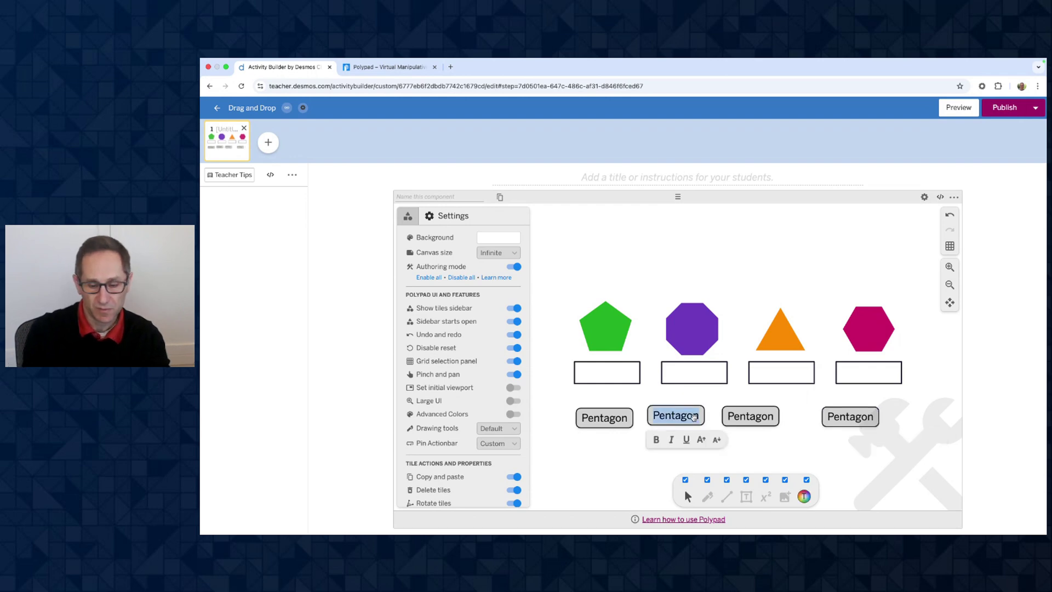
type("Octagon")
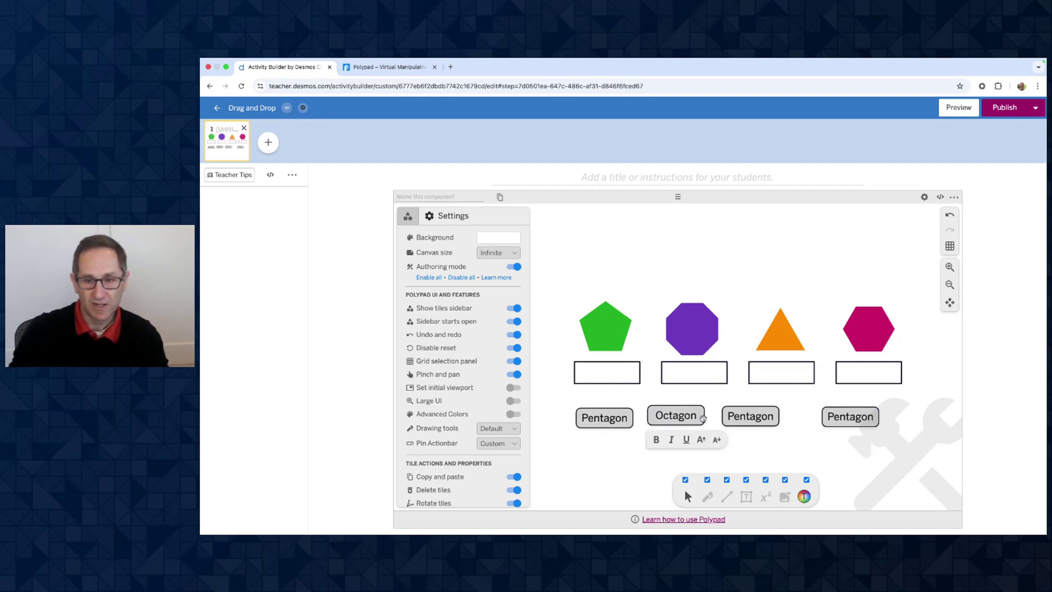
- Replace the text of the third label tile in the row with "Triangle"
left_click(746, 416)
double_click(746, 416)
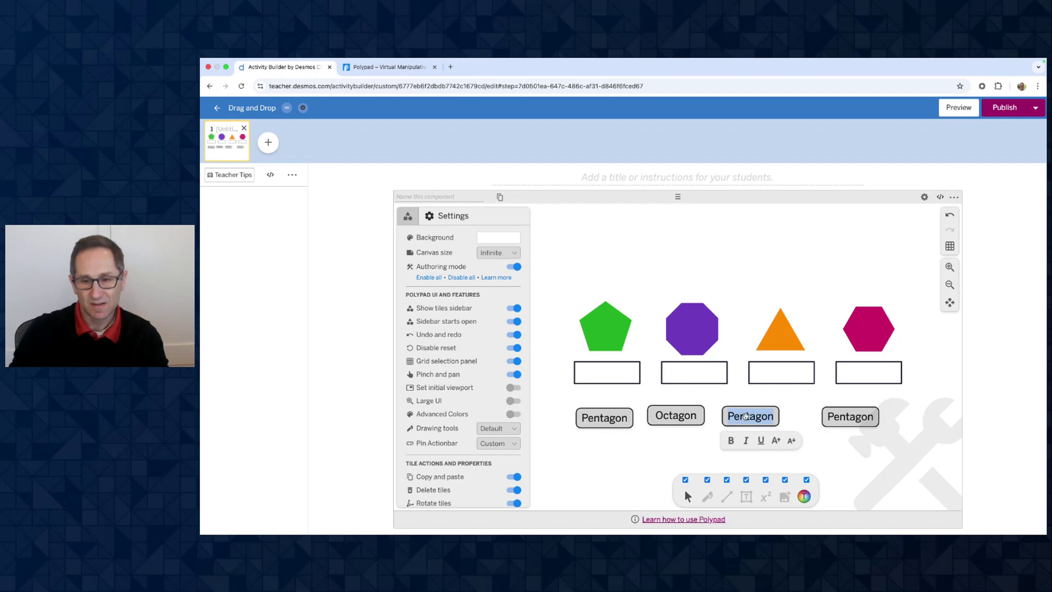
type("Triangle")
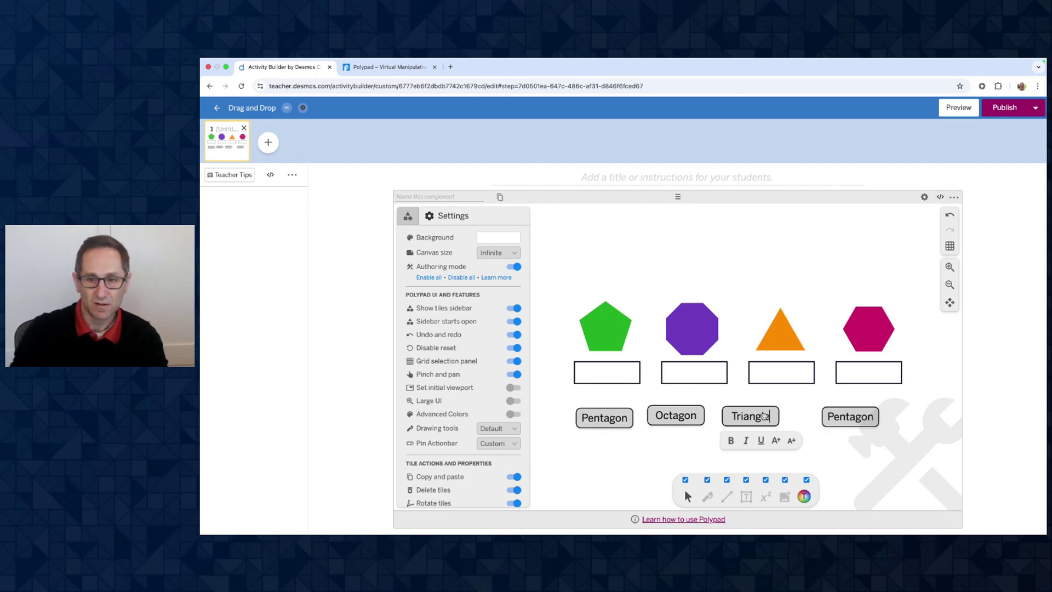
- Replace the text of the fourth label tile in the row with "Hexagon" and turn authoring mode off
left_click(847, 418)
double_click(838, 417)
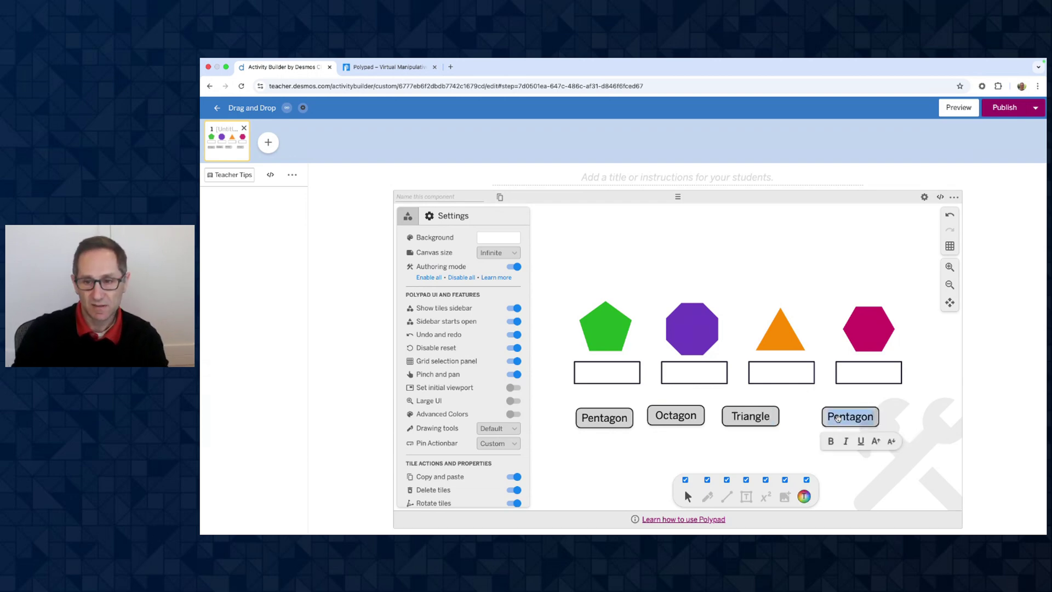
type("Hexagon")
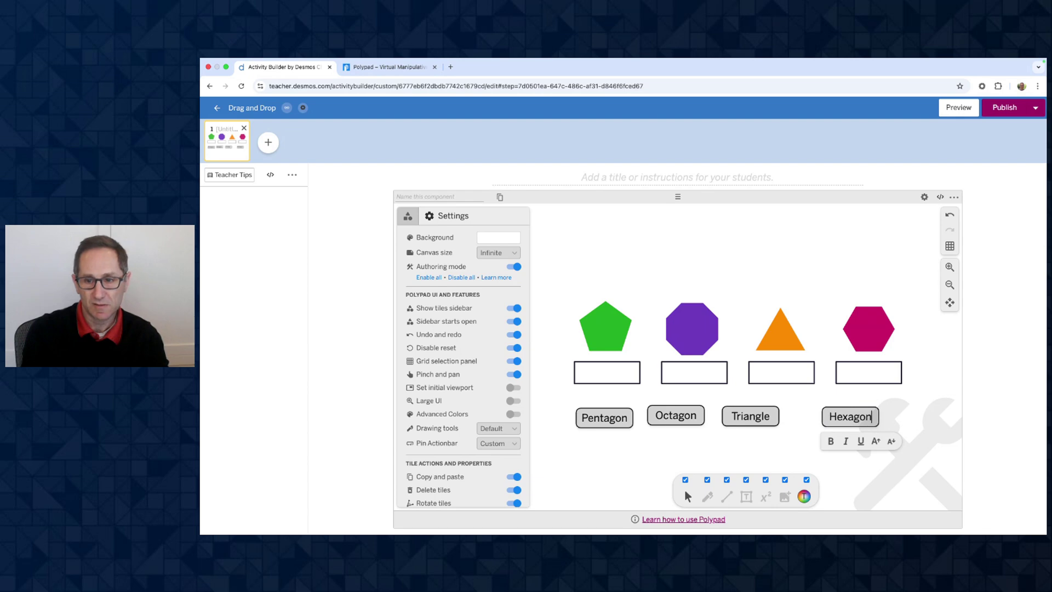
left_click(748, 454)
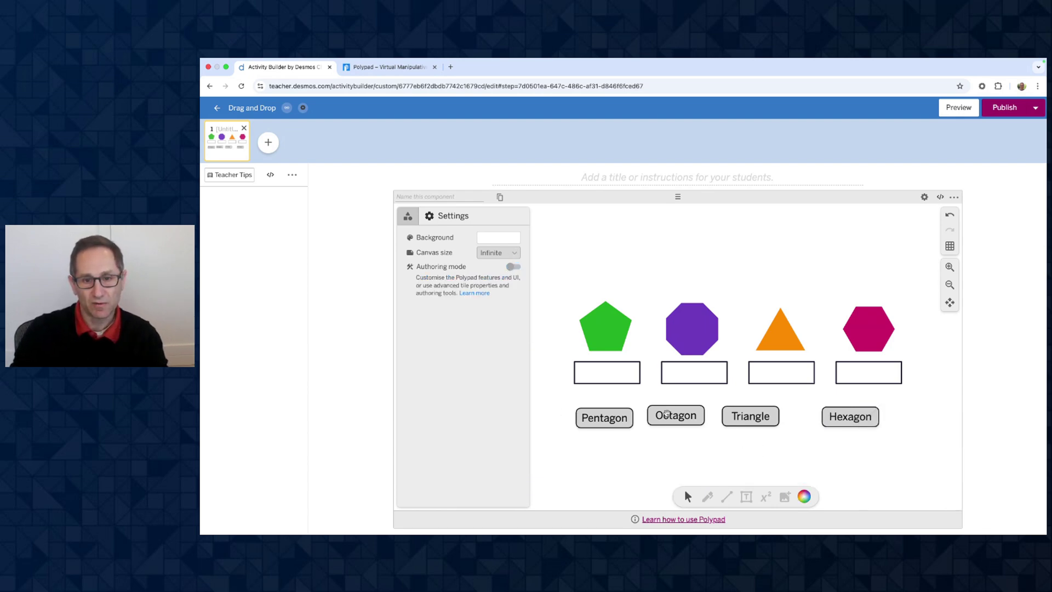
- Rearrange the label tiles below the drop zones into the order Hexagon, Pentagon, Octagon, Triangle
left_click_drag(666, 413, 671, 412)
left_click_drag(750, 416, 769, 422)
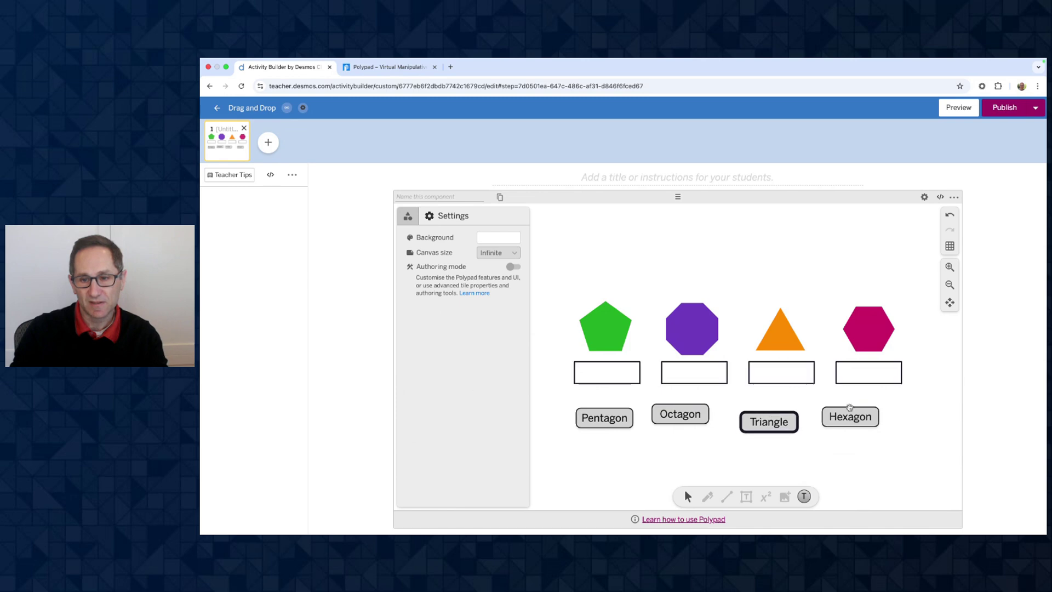
left_click_drag(848, 407, 846, 445)
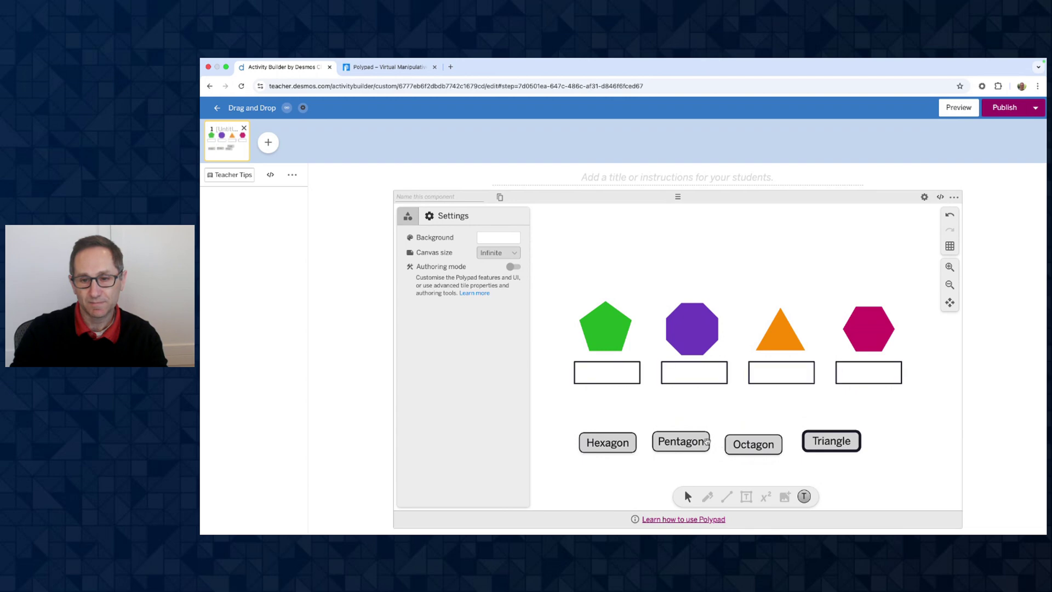
- Align the four label tiles in one evenly spaced horizontal row beneath the drop zones and deselect them
left_click_drag(706, 441, 718, 425)
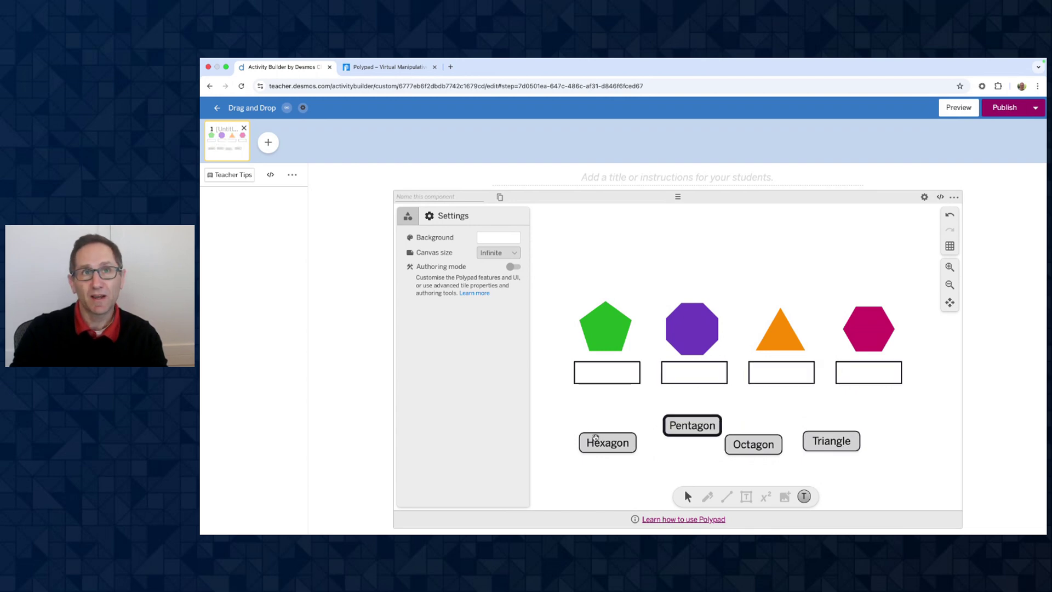
left_click_drag(599, 440, 608, 425)
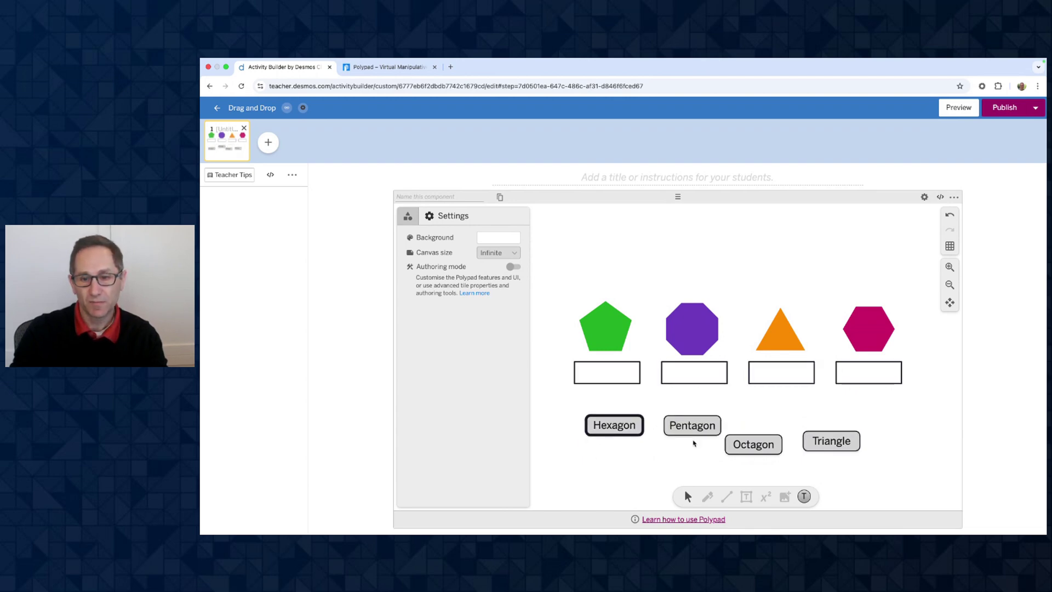
left_click_drag(750, 443, 769, 424)
left_click_drag(825, 443, 838, 427)
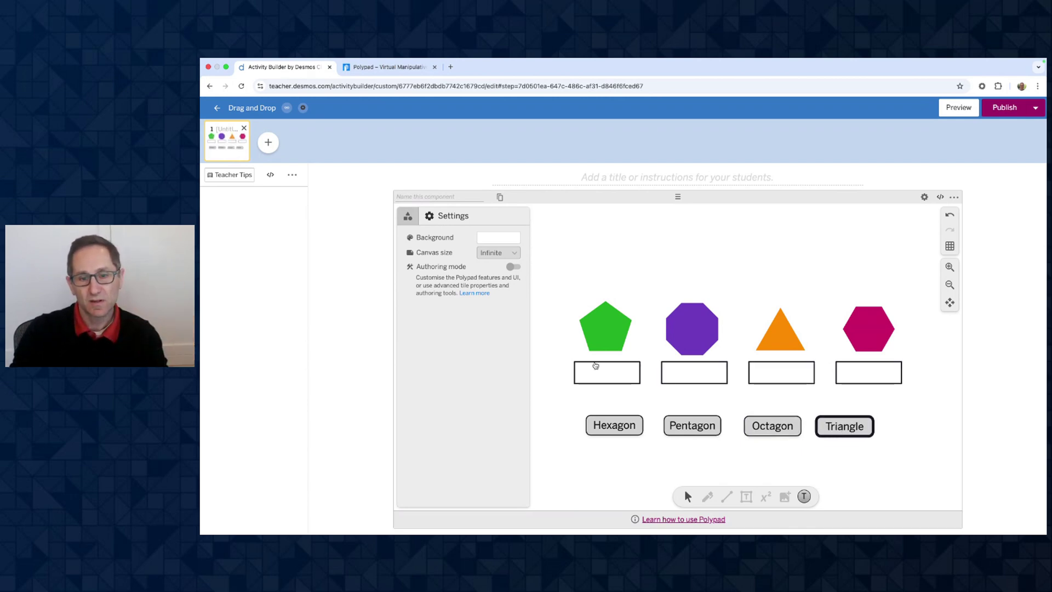
mouse_move(844, 425)
left_mouse_down()
mouse_move(587, 366)
mouse_move(875, 432)
mouse_move(847, 426)
left_mouse_up()
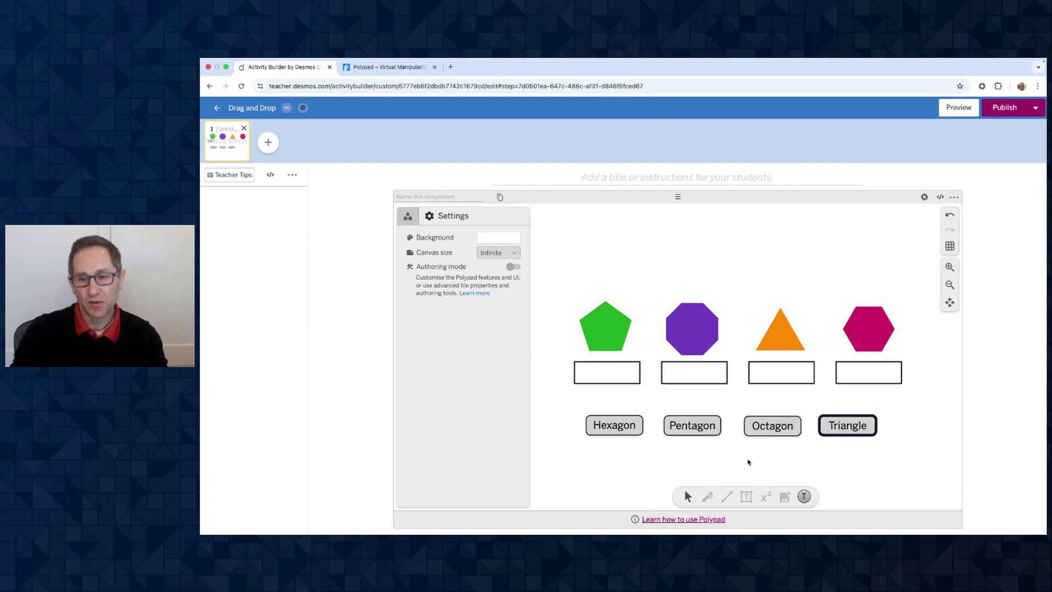
left_click(739, 463)
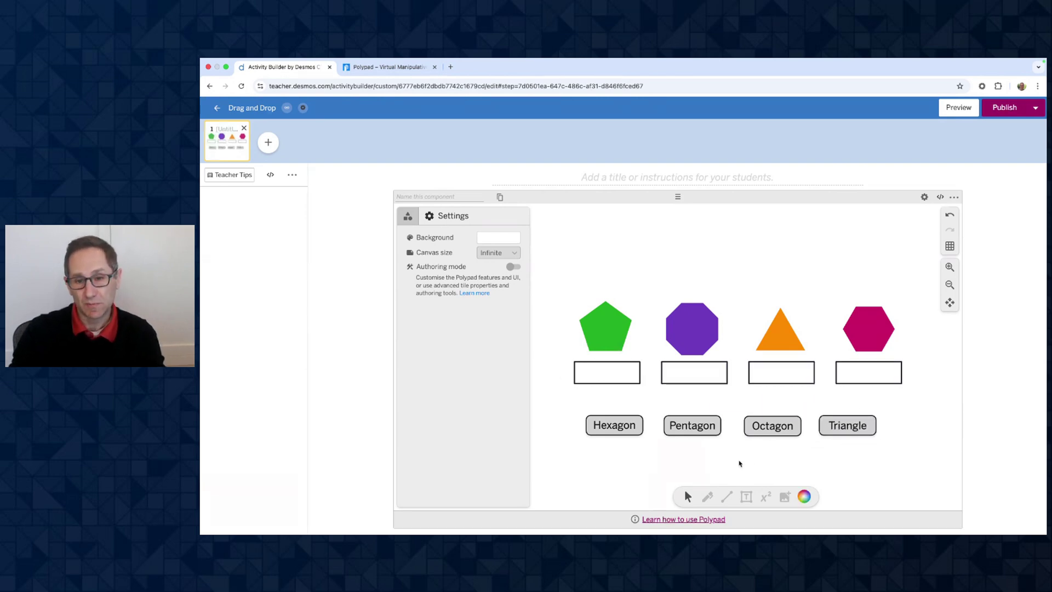
- Test dropping the Hexagon label over the green pentagon's drop zone, and return it to the label row
left_click_drag(619, 429, 599, 384)
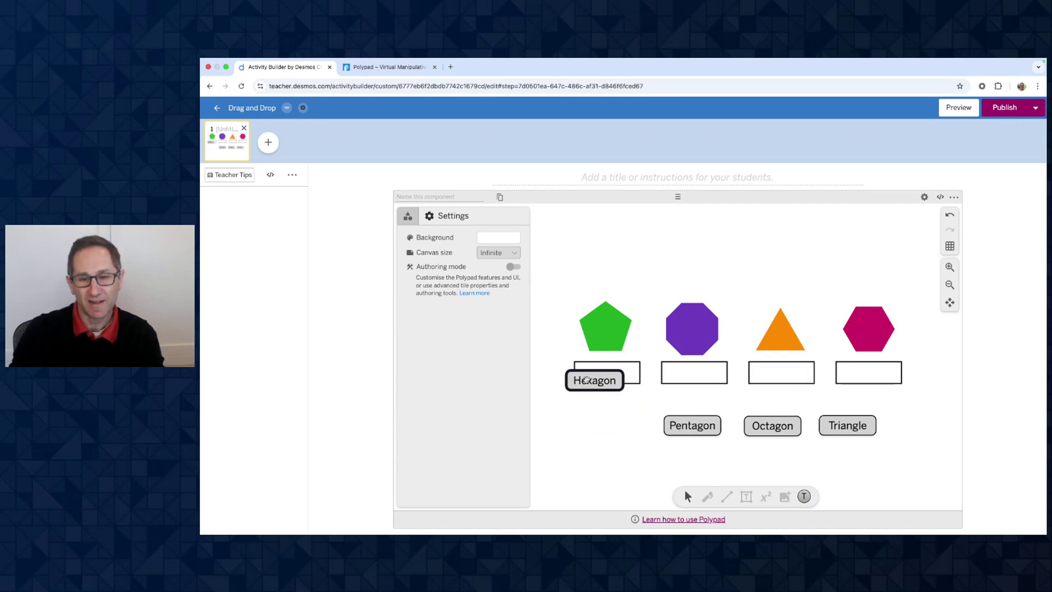
mouse_move(703, 431)
left_mouse_down()
mouse_move(630, 367)
mouse_move(705, 426)
left_mouse_up()
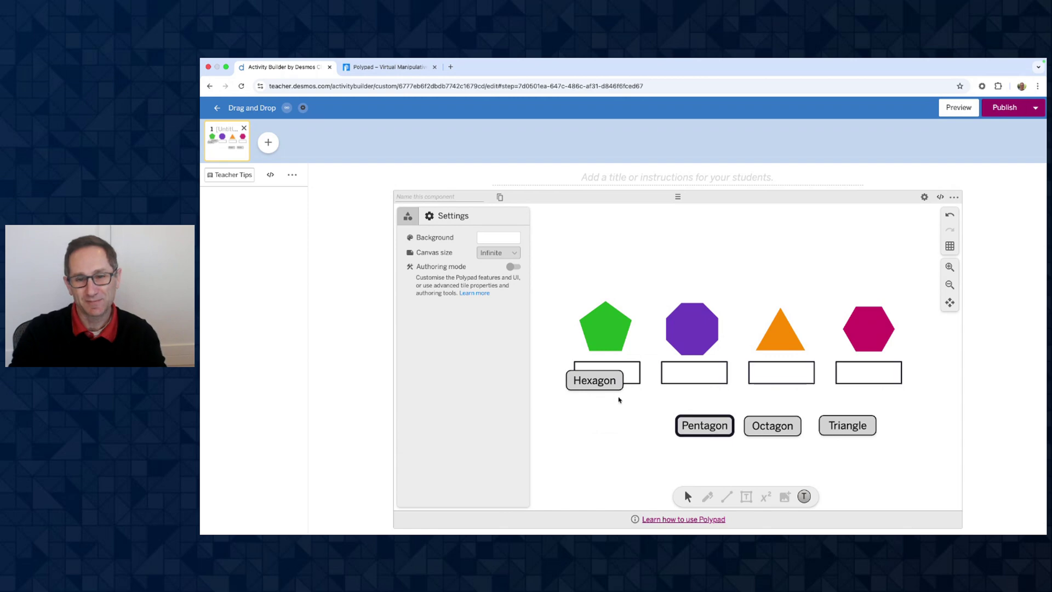
left_click_drag(596, 383, 624, 428)
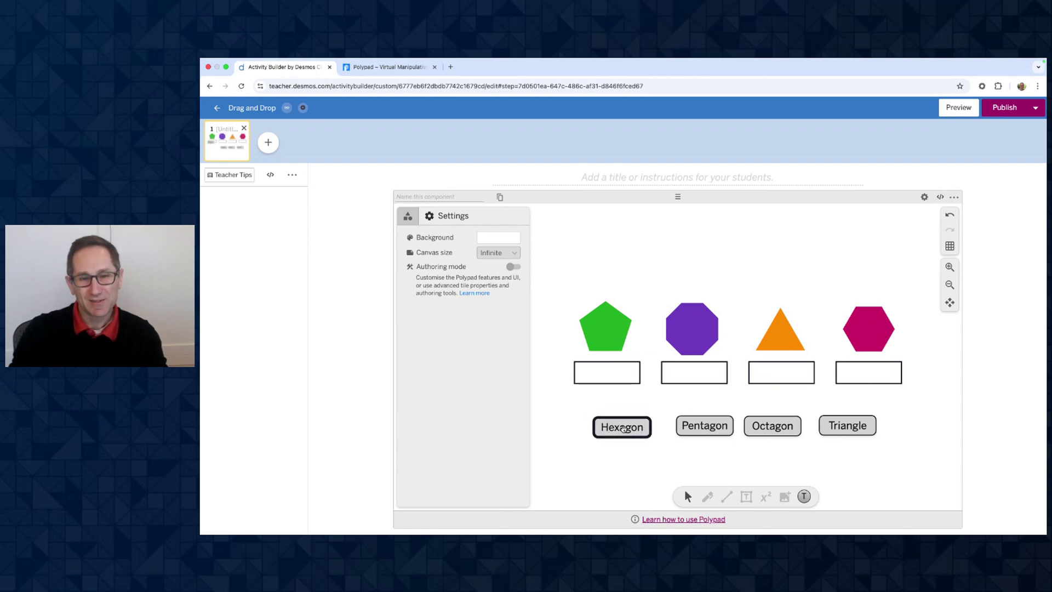
- Turn authoring mode on and set the layout of all four drop zones to Center
left_click(513, 266)
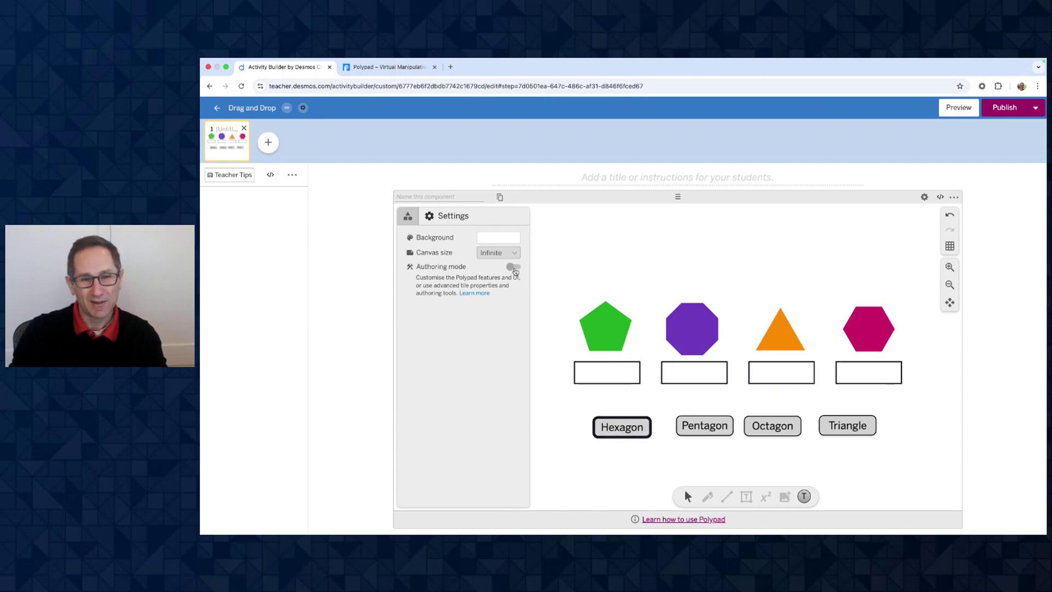
left_click(593, 373)
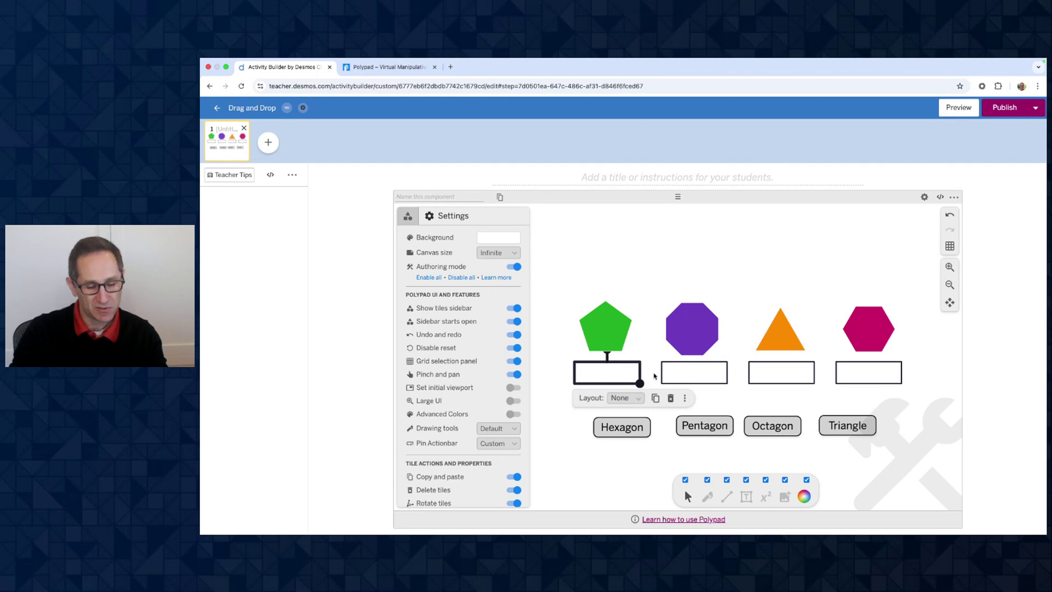
left_click(699, 372, "shift")
left_click(769, 372, "shift")
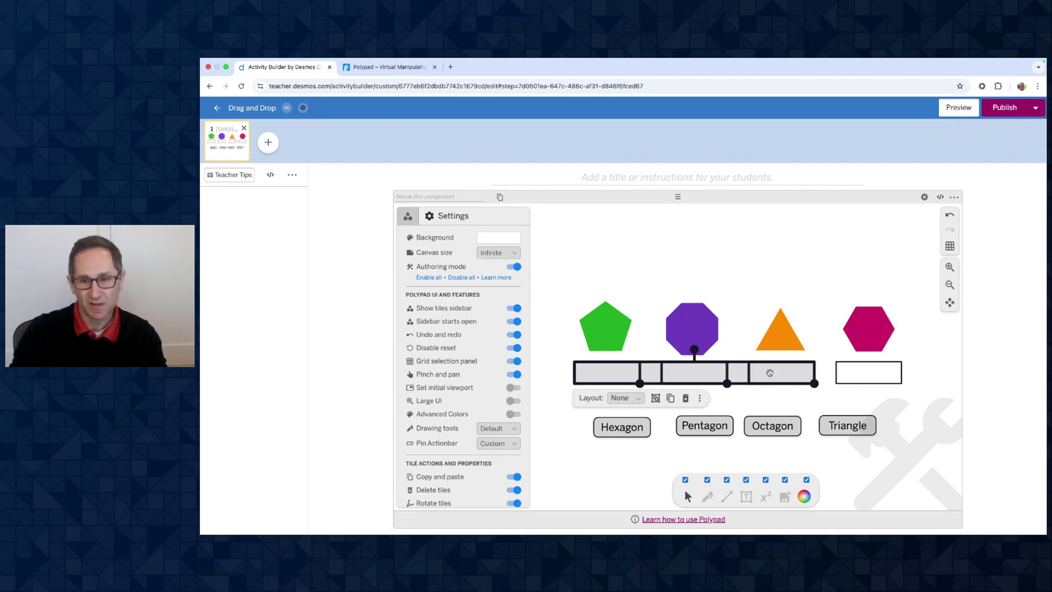
left_click(858, 375, "shift")
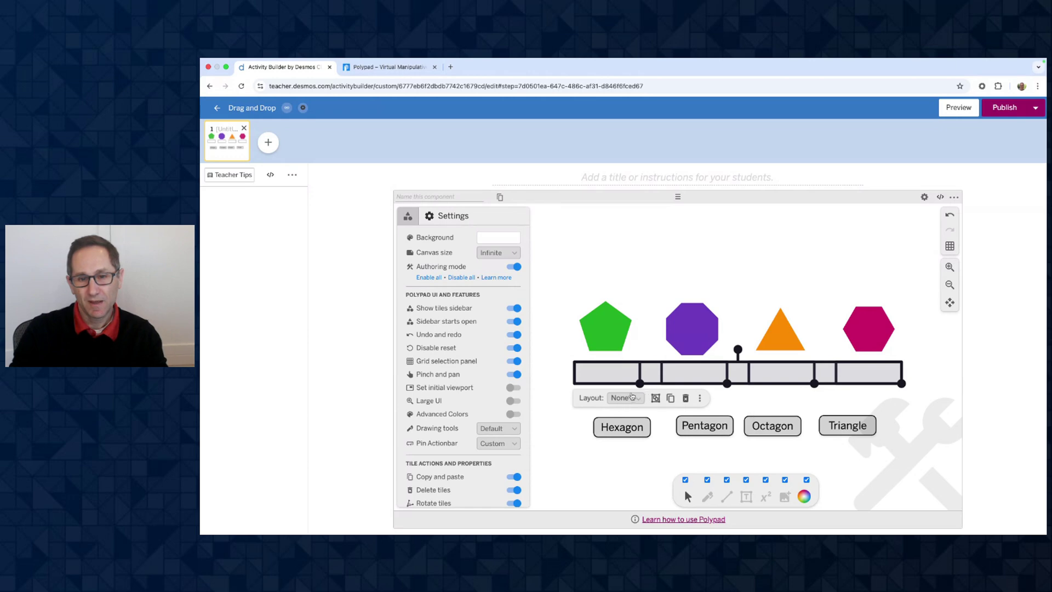
left_click(625, 399)
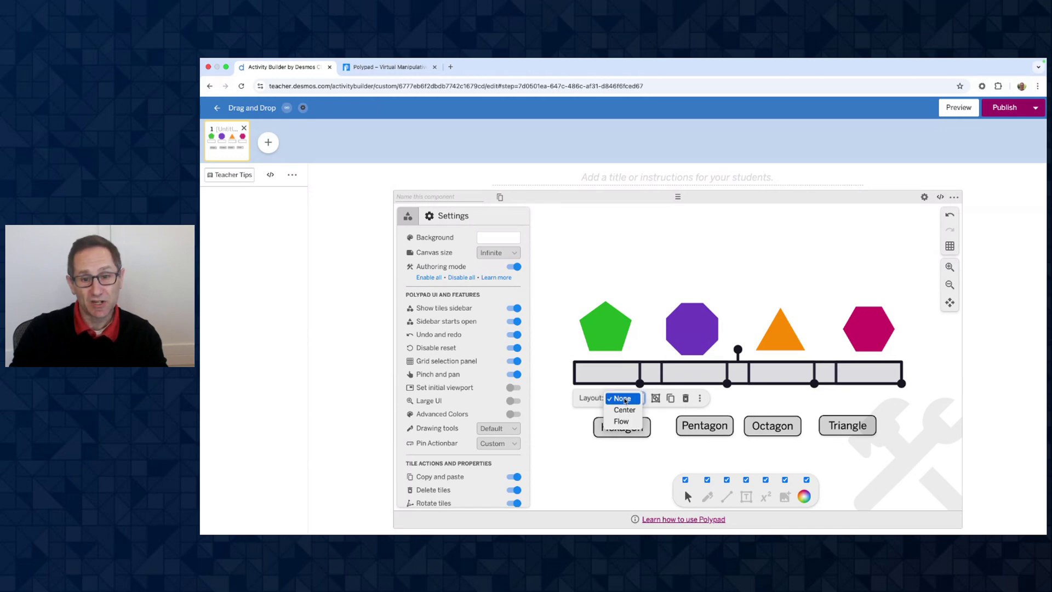
left_click(624, 410)
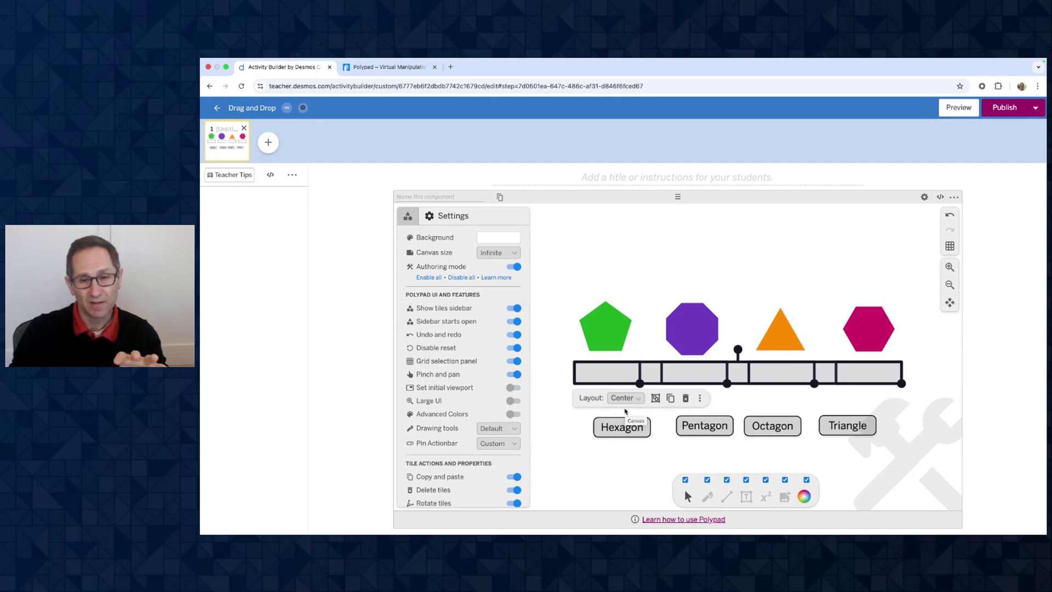
- Set a tile limit in the tile options of the four selected drop zones, deselect them and turn authoring mode off
left_click(702, 398)
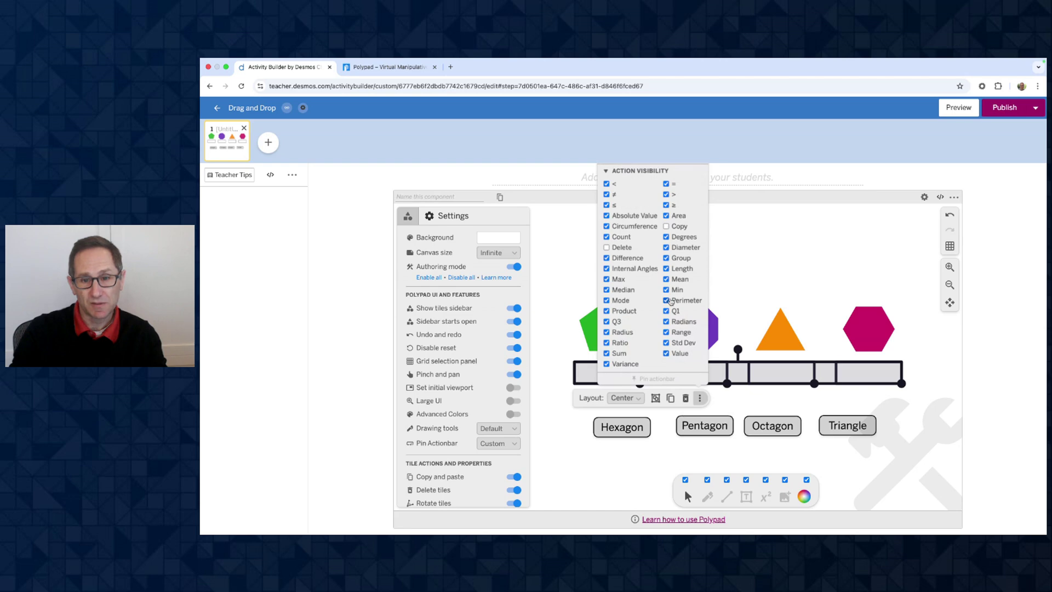
scroll(608, 232, "up", 2)
left_click(605, 237)
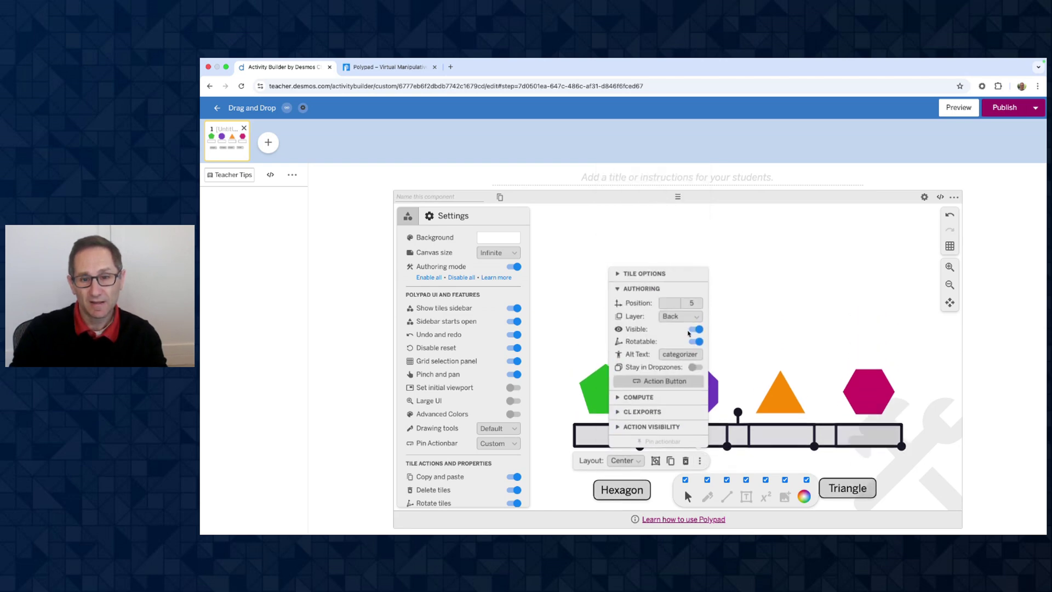
left_click(619, 289)
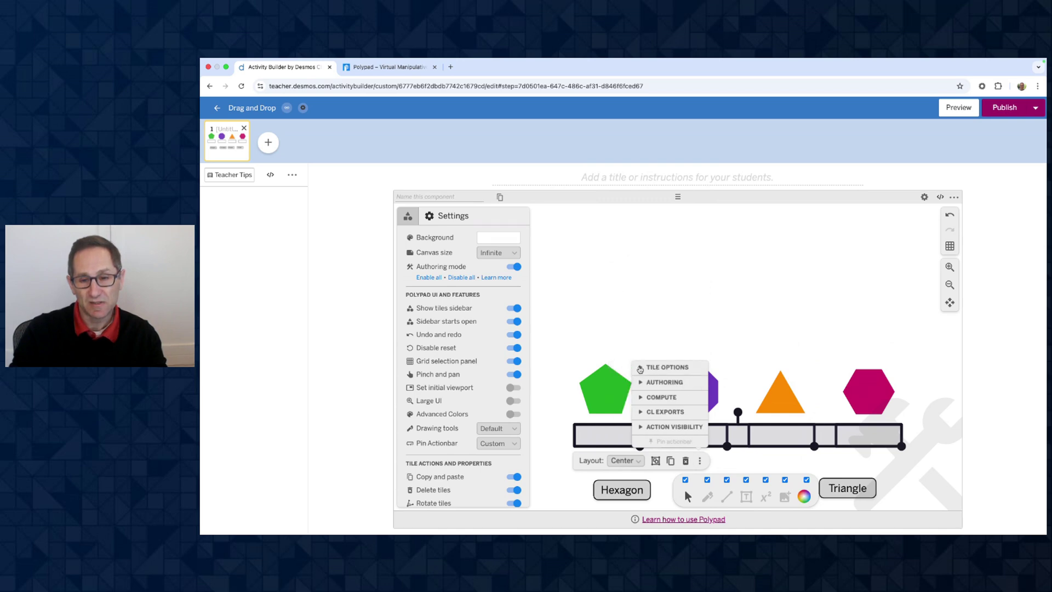
left_click(640, 368)
left_click(681, 339)
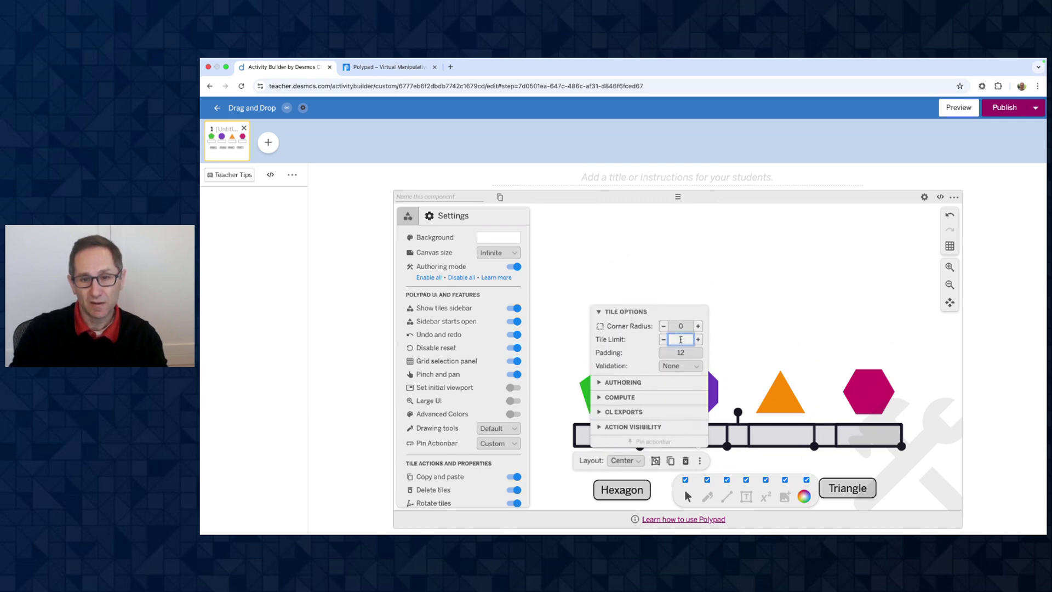
left_click(759, 299)
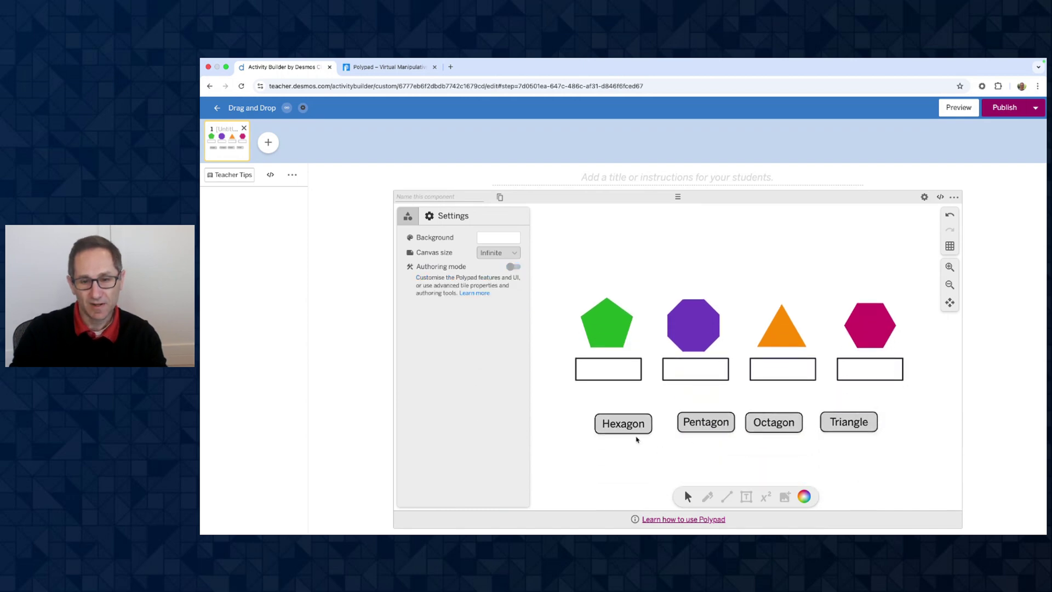
- Test the limit by dropping the Hexagon and then the Octagon label into the hexagon's drop zone, and return Hexagon to the row
left_click_drag(627, 427, 909, 387)
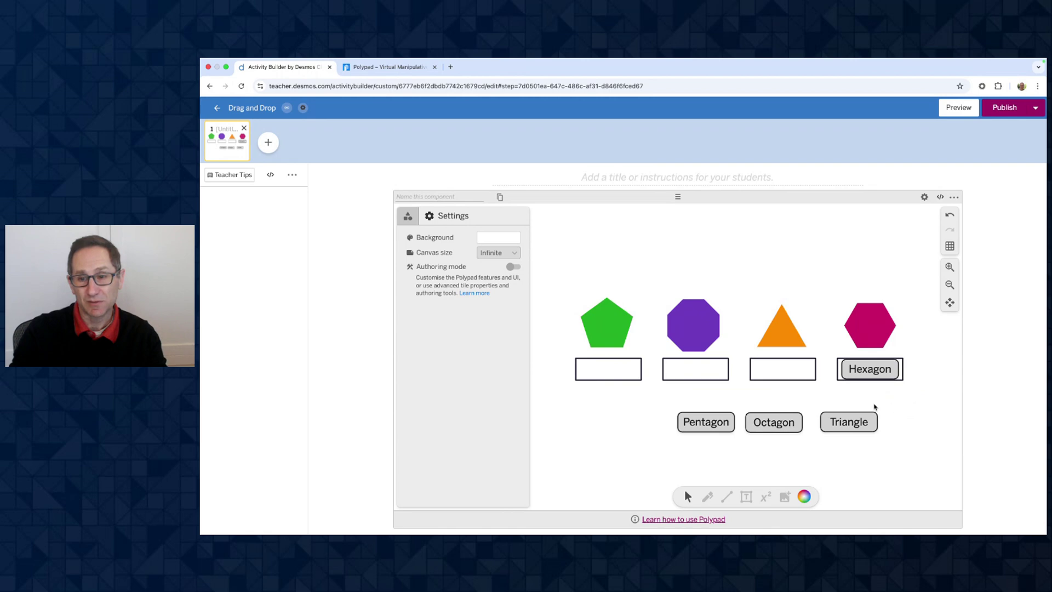
left_click_drag(773, 427, 868, 375)
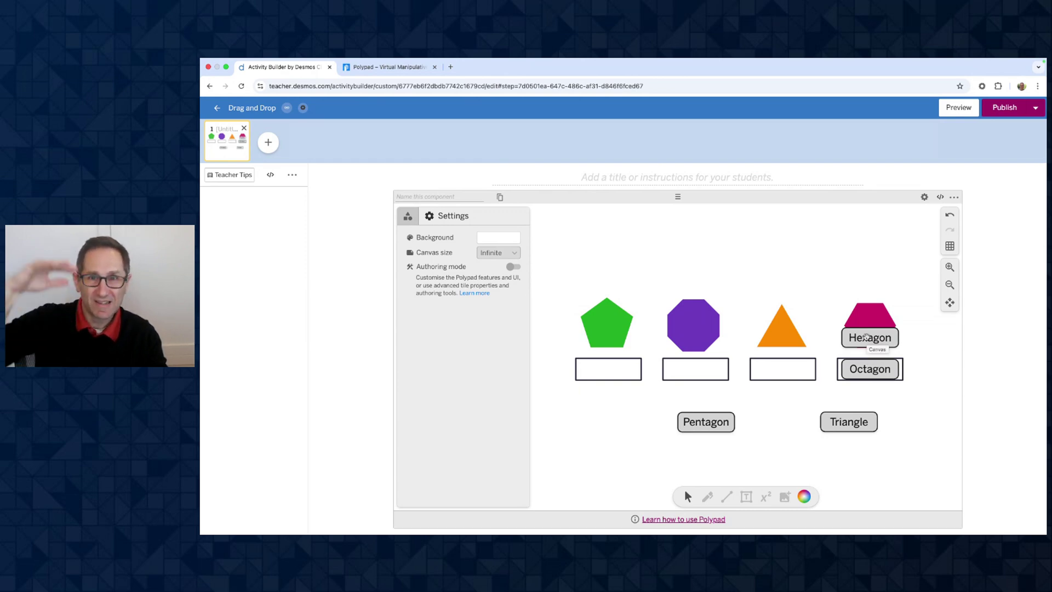
left_click_drag(865, 336, 778, 418)
- Drop the Triangle label into the triangle's drop zone, and the Pentagon and then the Hexagon label into the octagon's drop zone
left_click_drag(845, 424, 783, 370)
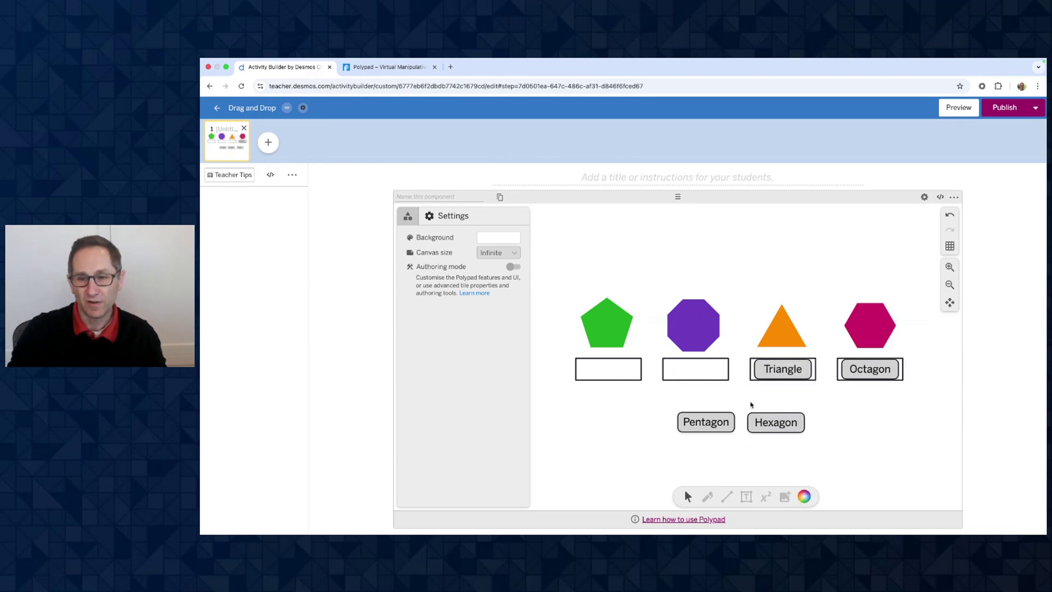
left_click_drag(705, 427, 694, 375)
left_click_drag(768, 427, 711, 382)
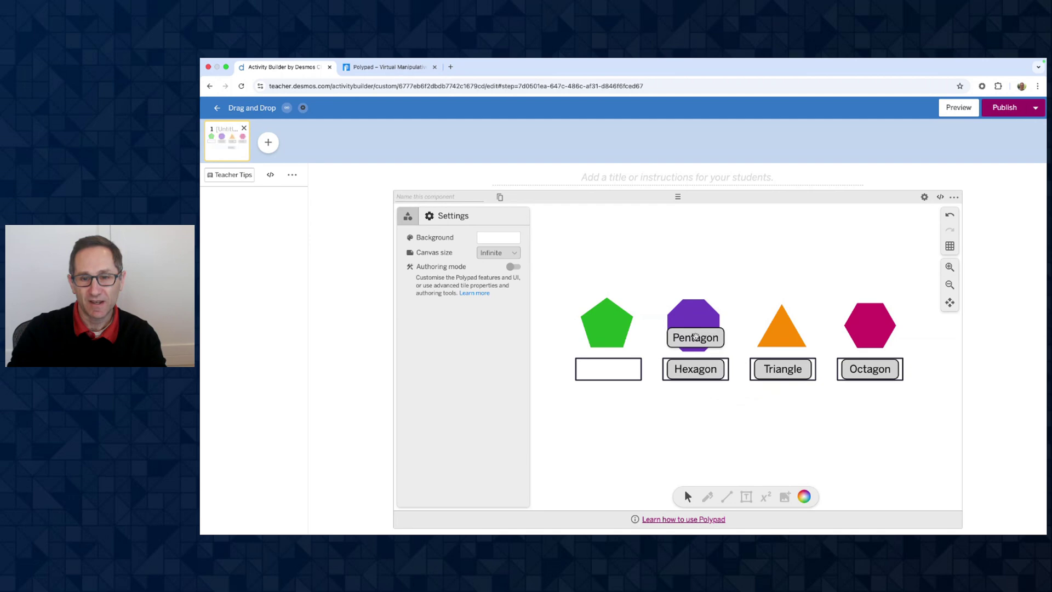
- Return all labels to a row below the empty drop zones in the order Hexagon, Pentagon, Triangle, Octagon
left_click_drag(694, 335, 717, 408)
left_click_drag(697, 373, 631, 410)
left_click_drag(727, 420, 721, 422)
left_click_drag(778, 370, 787, 408)
left_click_drag(868, 369, 859, 408)
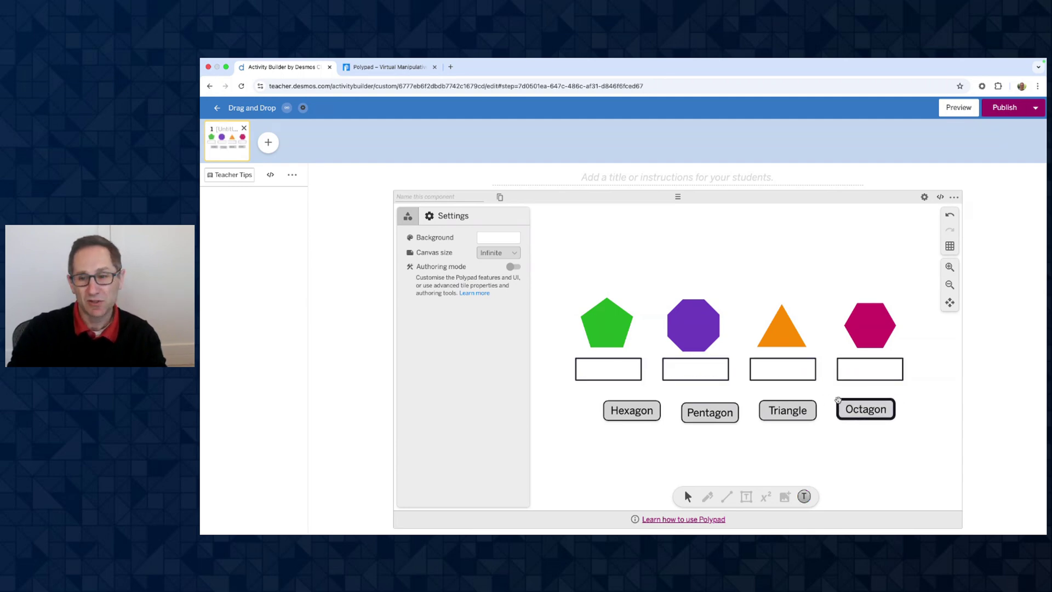
- Test replacing the Octagon label with Triangle in the hexagon's drop zone, retry with Octagon alone, and return both labels to the row
left_click_drag(854, 408, 858, 370)
left_click_drag(801, 415, 873, 382)
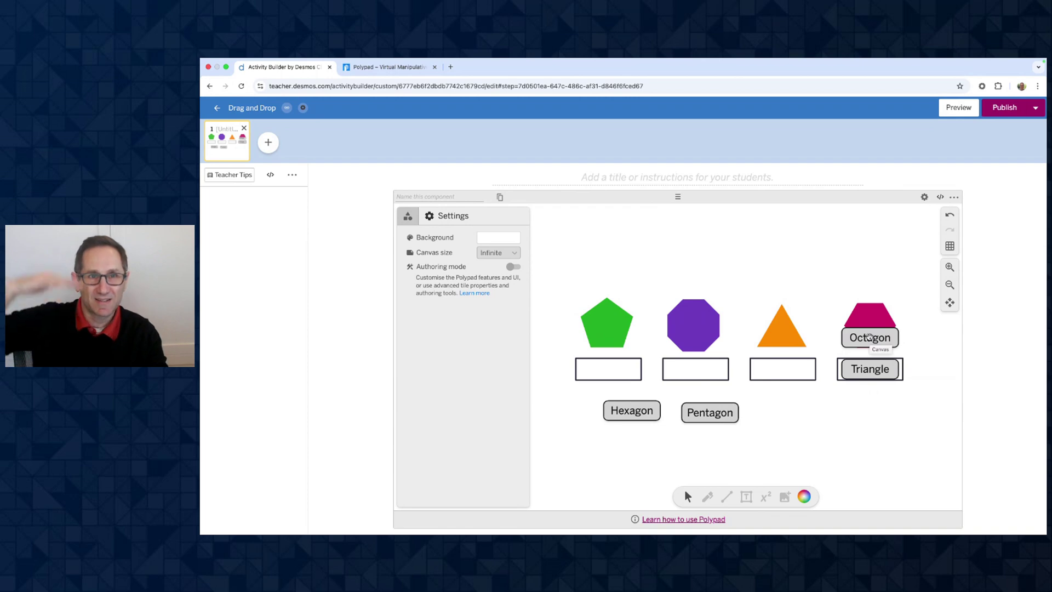
left_click_drag(870, 337, 857, 409)
left_click_drag(861, 373, 772, 417)
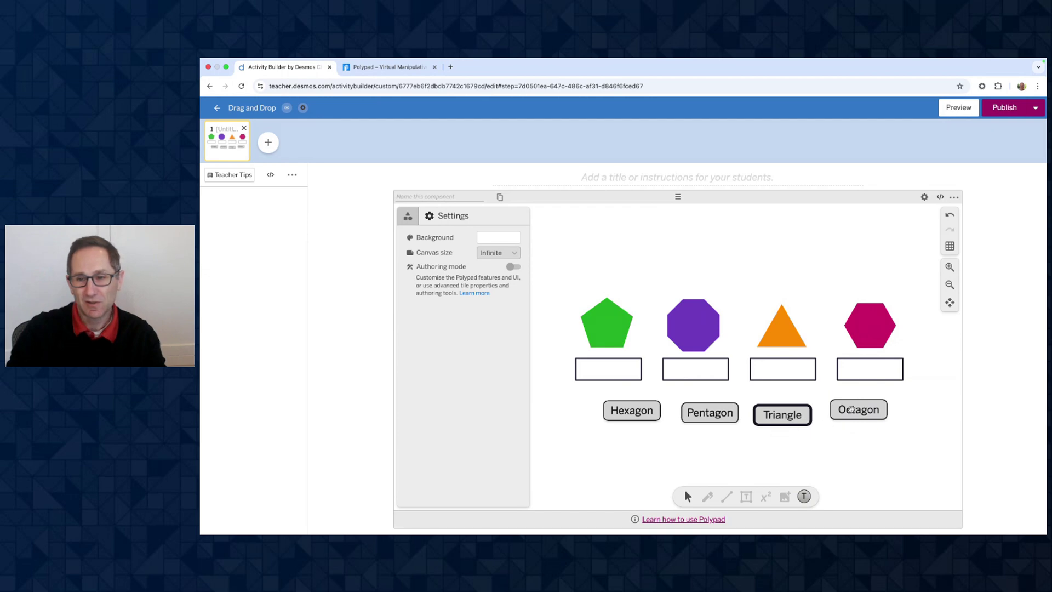
left_click_drag(852, 410, 859, 370)
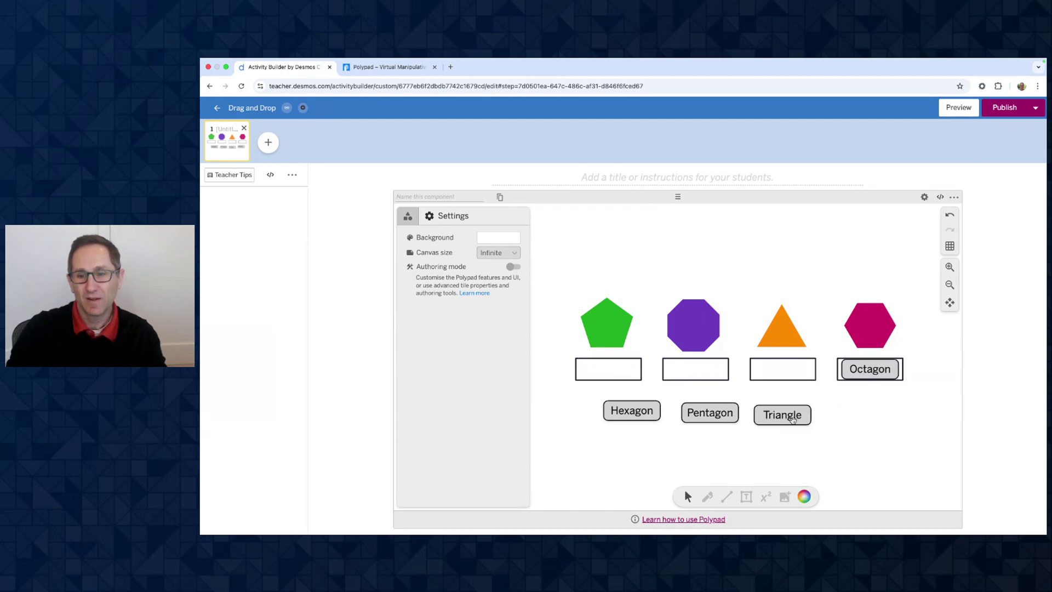
mouse_move(792, 420)
left_mouse_down()
mouse_move(867, 370)
mouse_move(780, 415)
left_mouse_up()
left_click_drag(860, 344, 852, 417)
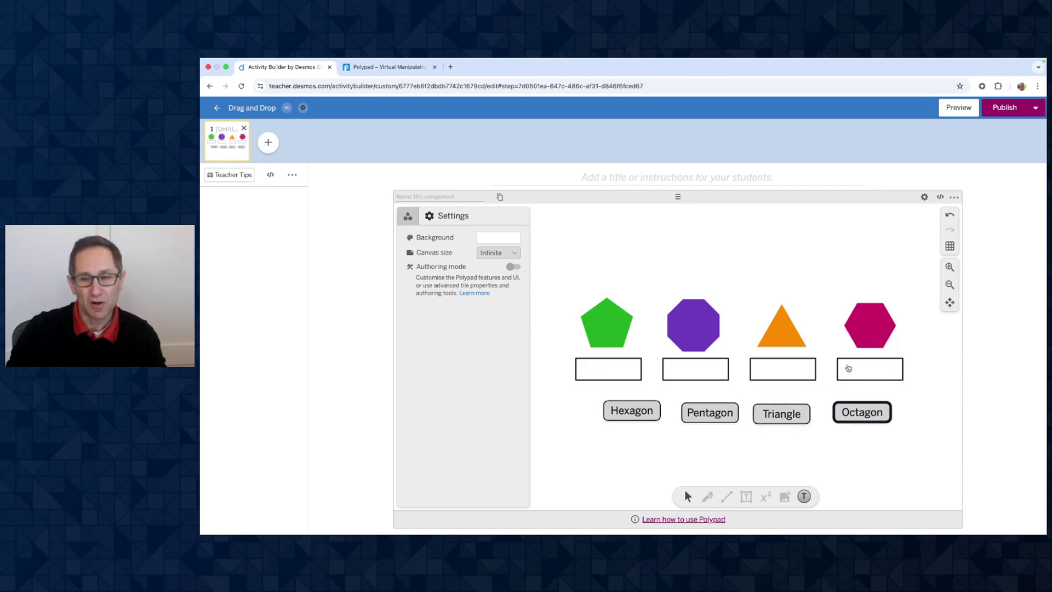
- Space the four name labels more evenly in the row, roughly under their respective drop zones
left_click_drag(646, 409, 636, 413)
left_click_drag(702, 411, 691, 415)
left_click_drag(770, 411, 772, 412)
left_click_drag(859, 410, 864, 410)
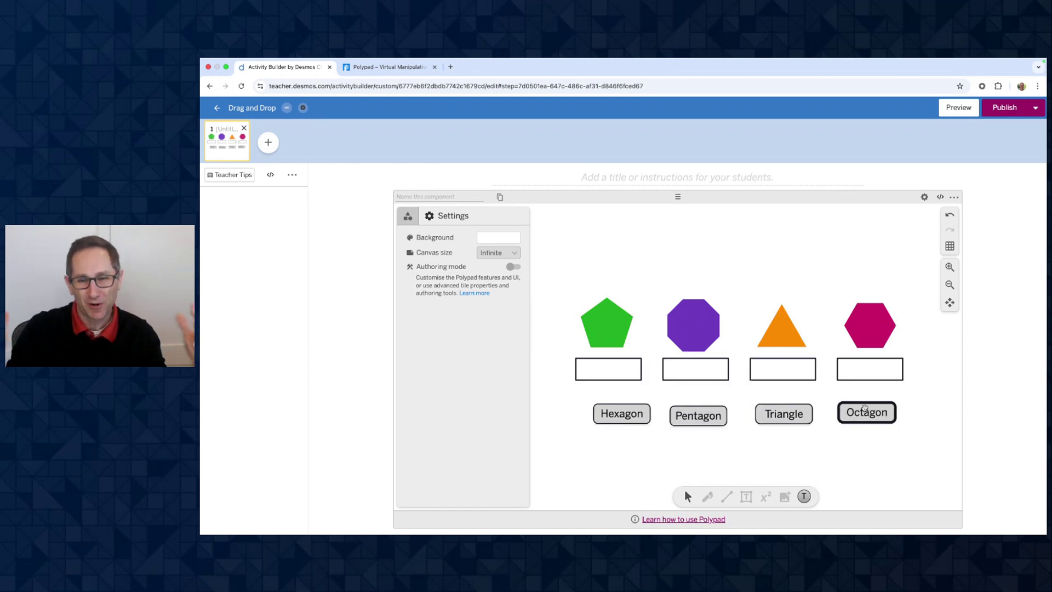